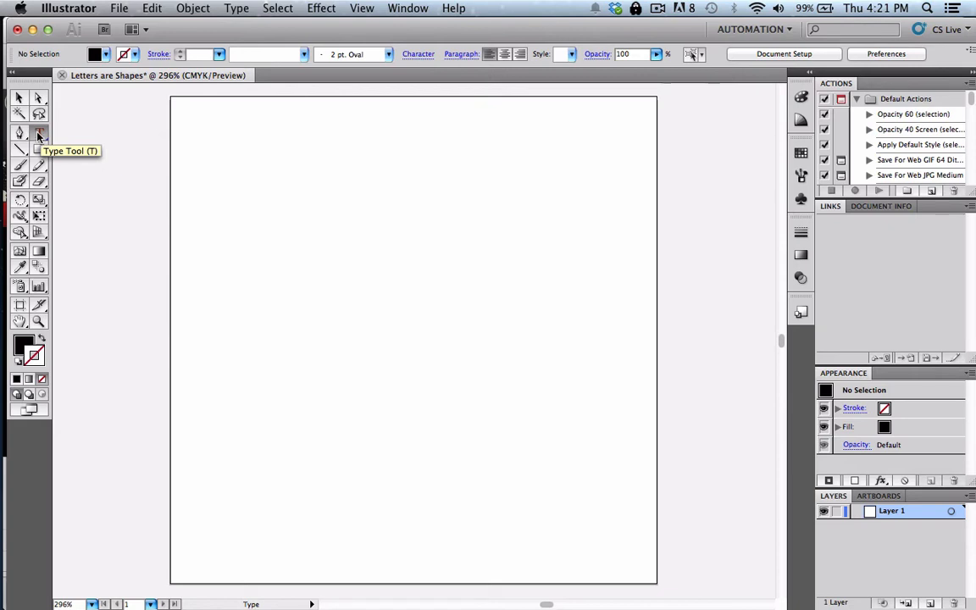
Step: Create a point-type letter "T" near the artboard's upper left and scale it up proportionally to about 75 pt
{"action": "left_click", "coordinate": [38, 136]}
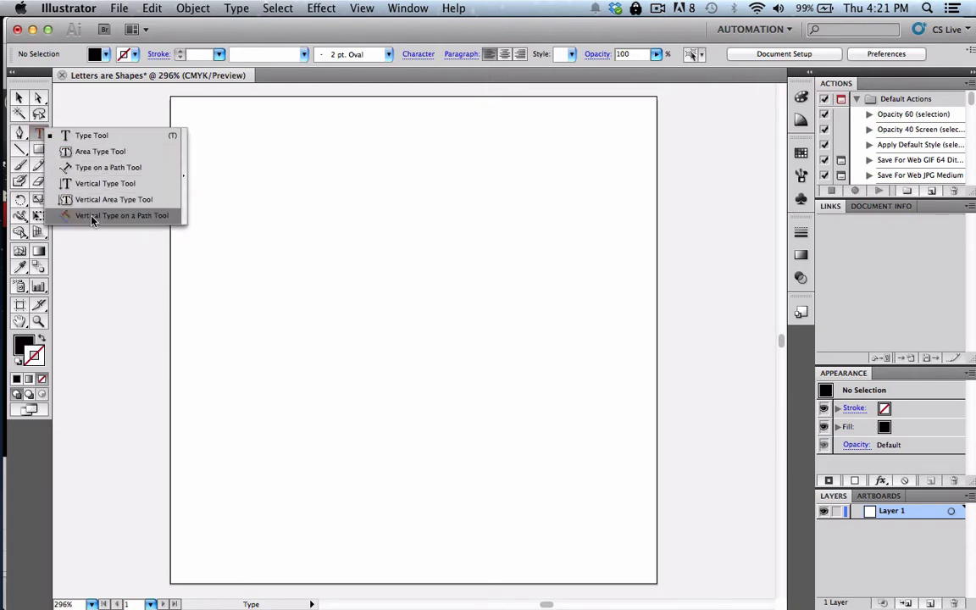
{"action": "left_click", "coordinate": [93, 138]}
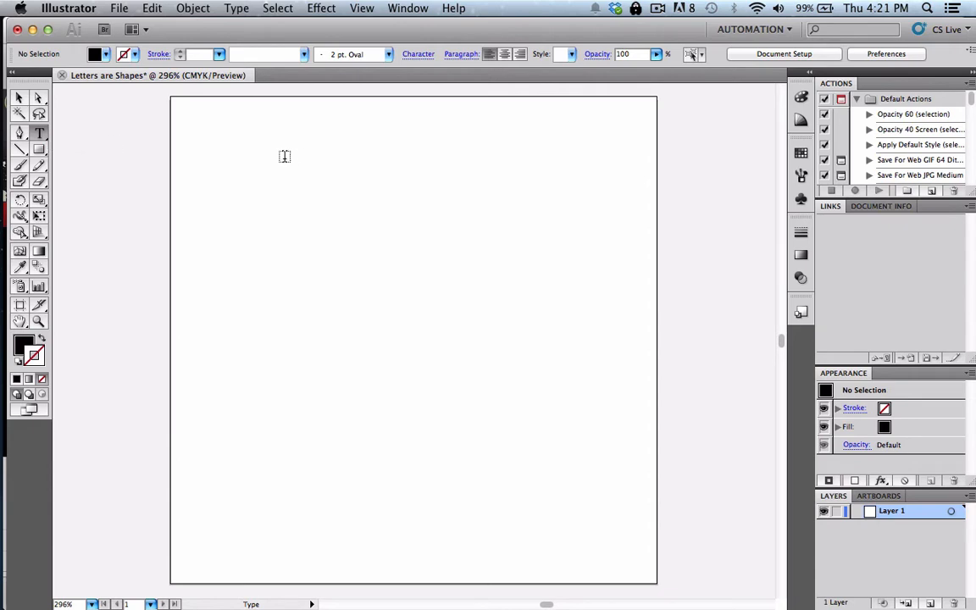
{"action": "left_click", "coordinate": [232, 176]}
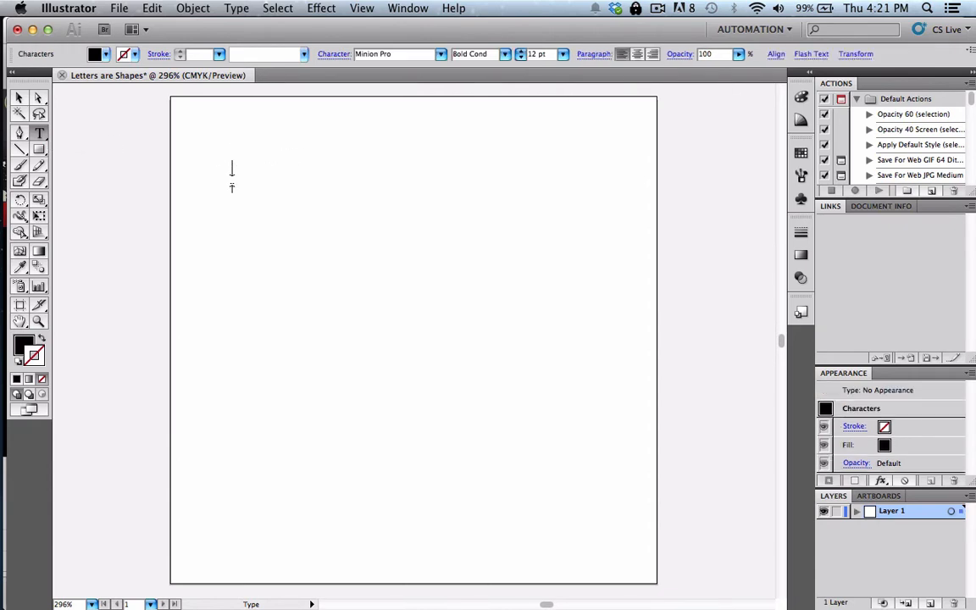
{"action": "type", "text": "T"}
{"action": "key", "text": "Escape"}
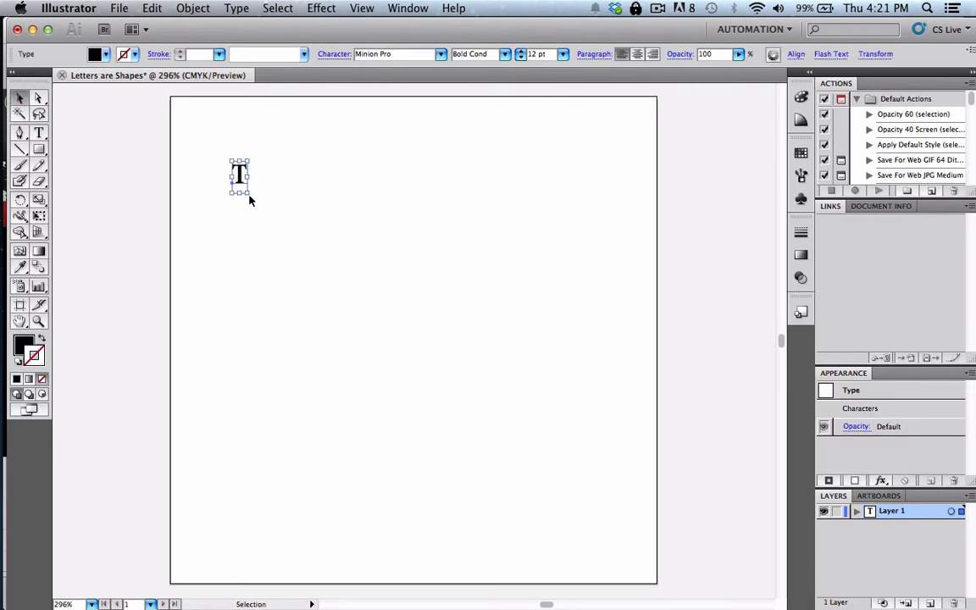
{"action": "left_click_drag", "start_coordinate": [244, 191], "coordinate": [451, 363]}
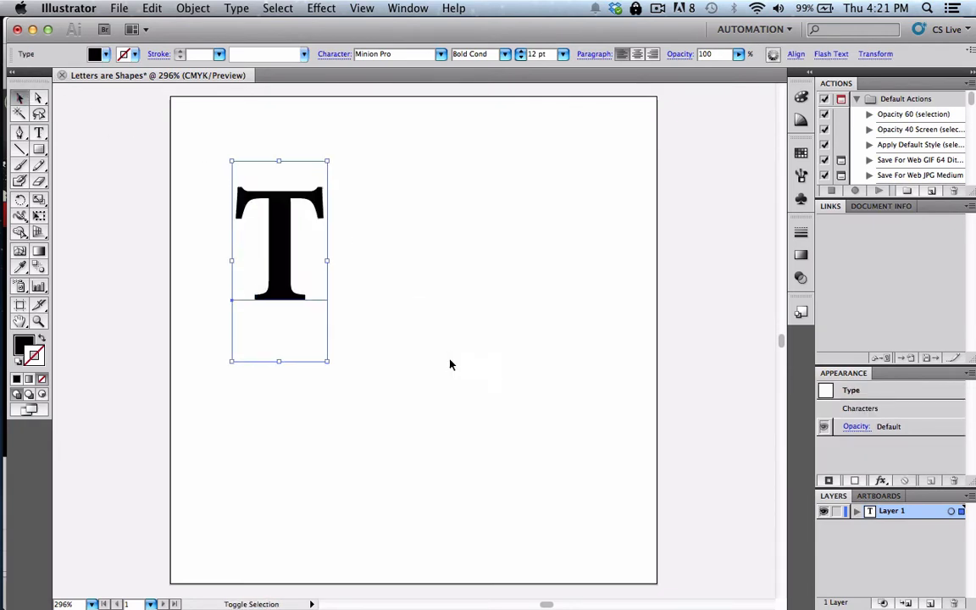
Step: Try stretching the T horizontally and flattening its height, and undo both distortions
{"action": "left_click_drag", "start_coordinate": [326, 262], "coordinate": [598, 273]}
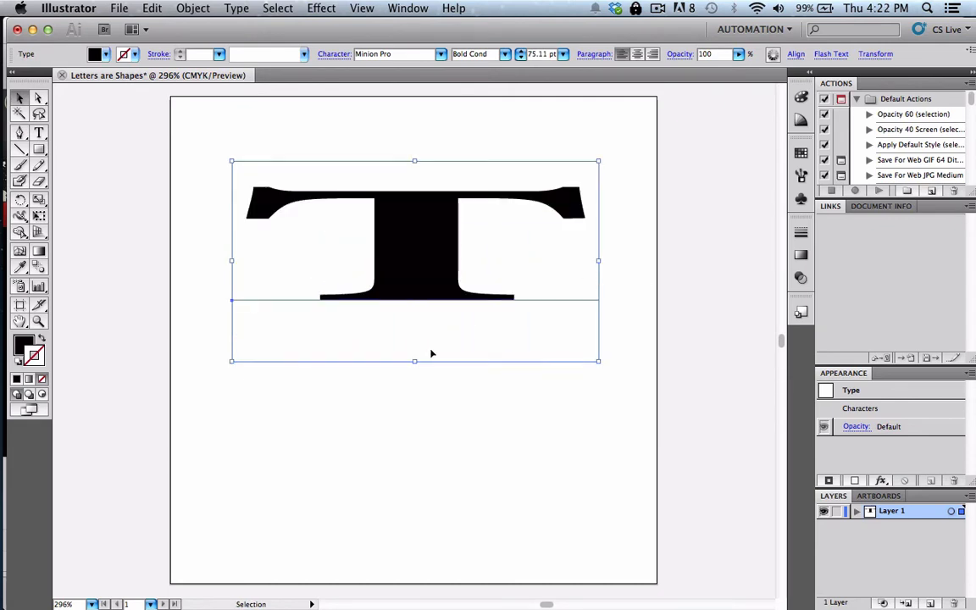
{"action": "left_click_drag", "start_coordinate": [413, 362], "coordinate": [414, 284]}
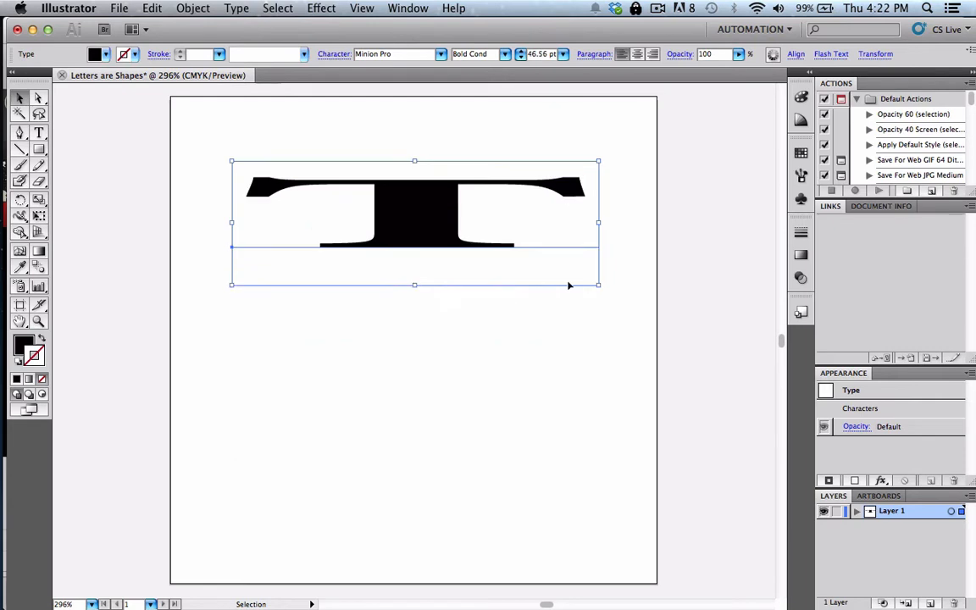
{"action": "key", "text": "super+z"}
{"action": "key", "text": "super+z"}
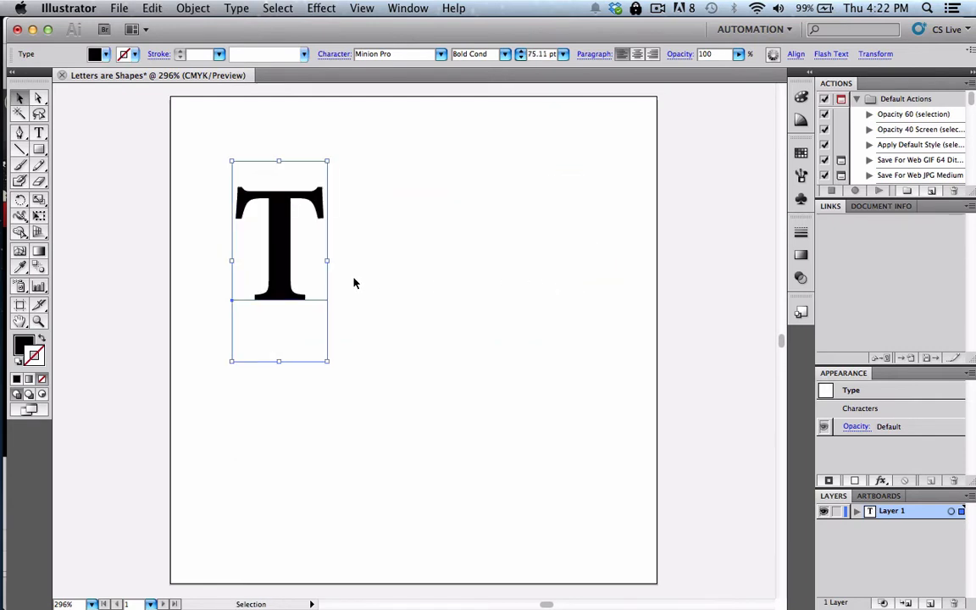
Step: Scale the T proportionally to about 120 pt and move it to the artboard's upper-left corner area
{"action": "key", "text": "shift"}
{"action": "left_click_drag", "start_coordinate": [327, 361], "coordinate": [469, 480]}
{"action": "left_click_drag", "start_coordinate": [305, 327], "coordinate": [274, 237]}
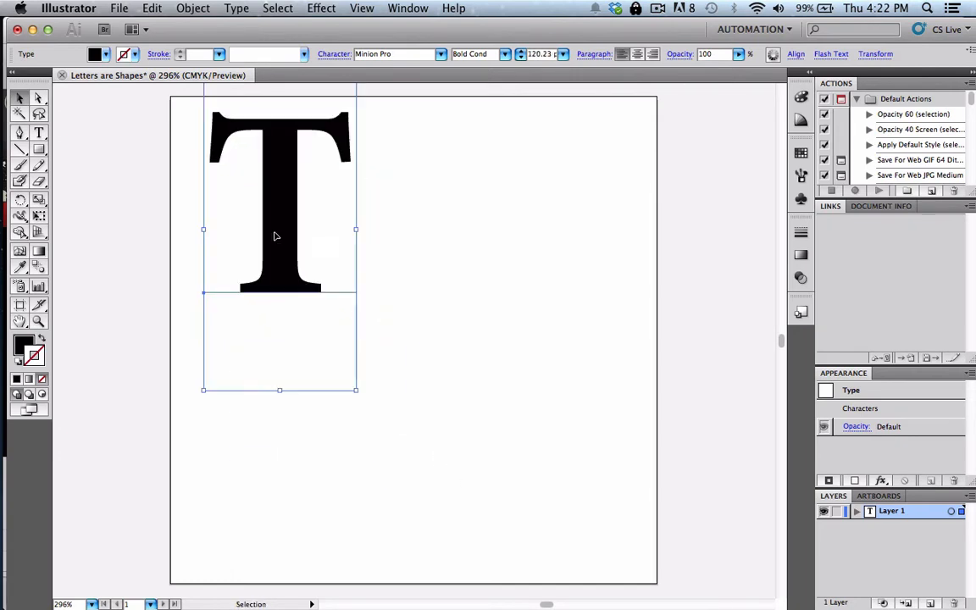
Step: Duplicate the T twice and arrange the copies side by side to the right of the original, slightly lower
{"action": "key", "text": "super+c"}
{"action": "key", "text": "super+v"}
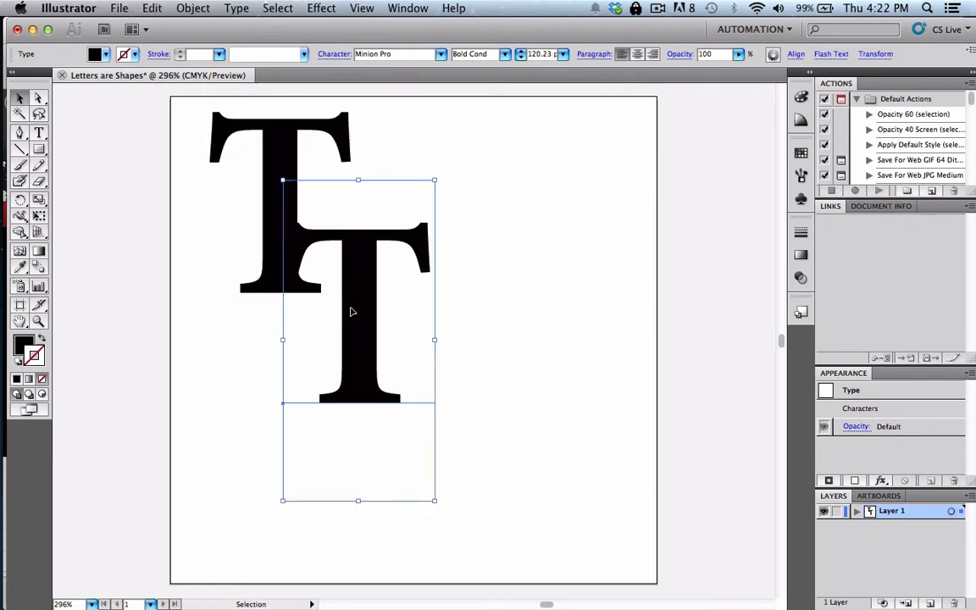
{"action": "left_click_drag", "start_coordinate": [349, 312], "coordinate": [446, 216]}
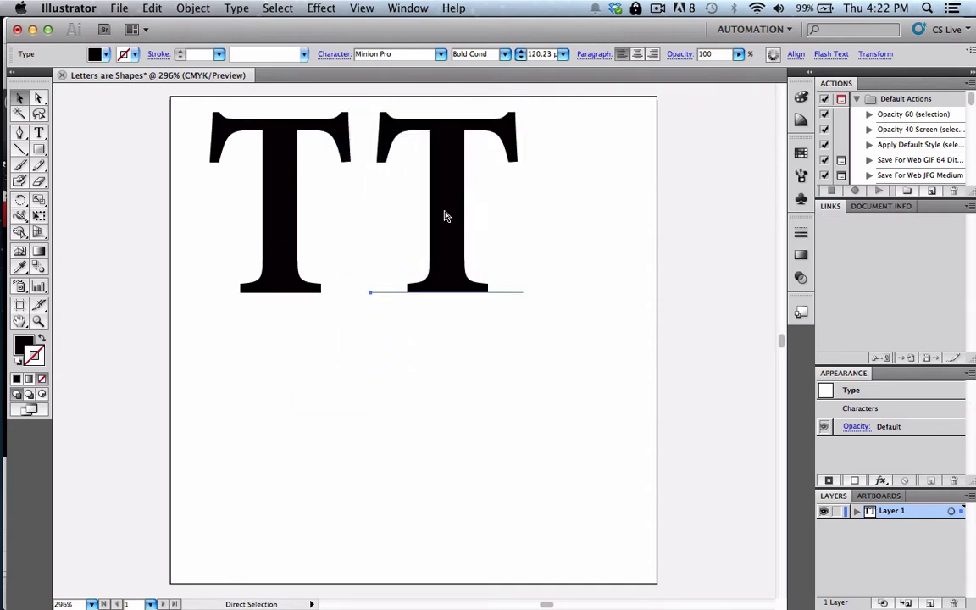
{"action": "key", "text": "super+v"}
{"action": "left_click_drag", "start_coordinate": [364, 312], "coordinate": [593, 221]}
{"action": "left_click_drag", "start_coordinate": [457, 233], "coordinate": [452, 248]}
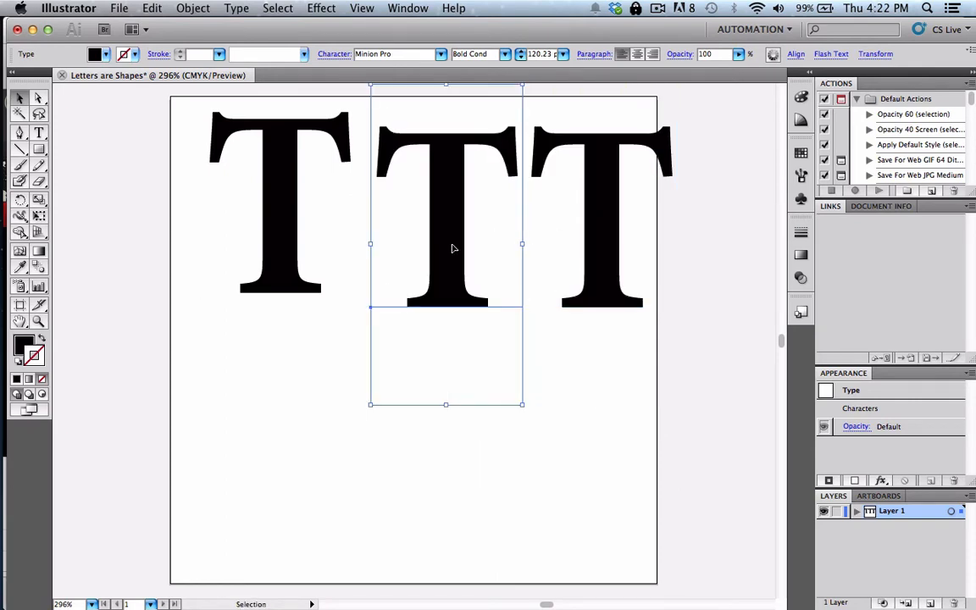
{"action": "left_click", "coordinate": [606, 220]}
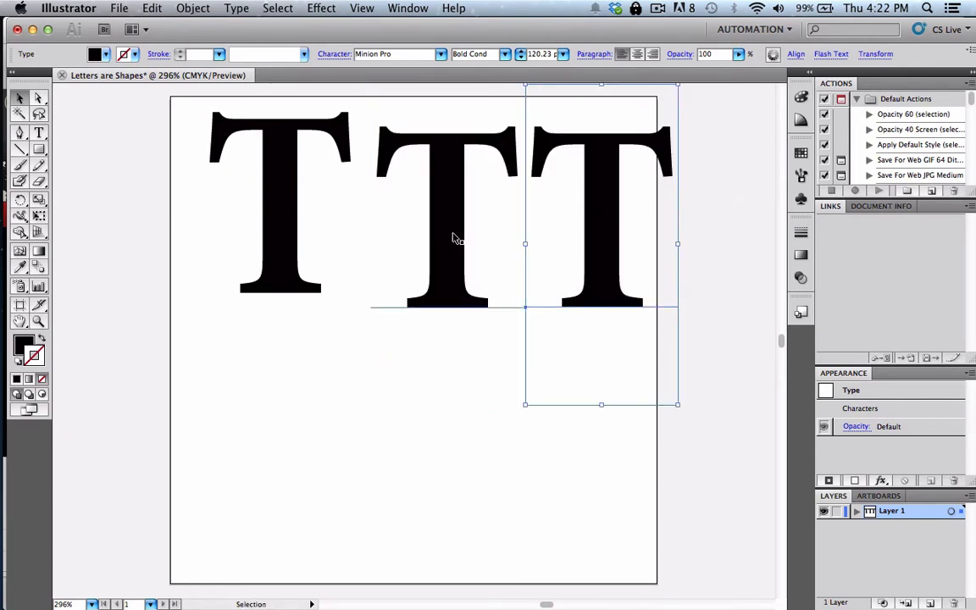
Step: Rotate the middle T 90° clockwise and butt its base against the first T's stem
{"action": "left_click", "coordinate": [444, 240]}
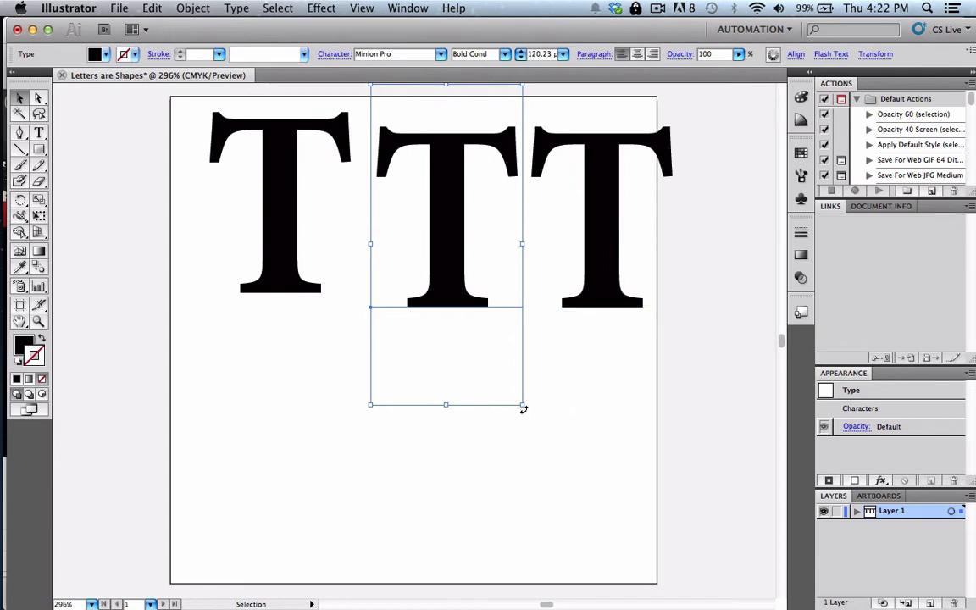
{"action": "left_click_drag", "start_coordinate": [523, 408], "coordinate": [356, 288]}
{"action": "left_click_drag", "start_coordinate": [500, 242], "coordinate": [410, 240]}
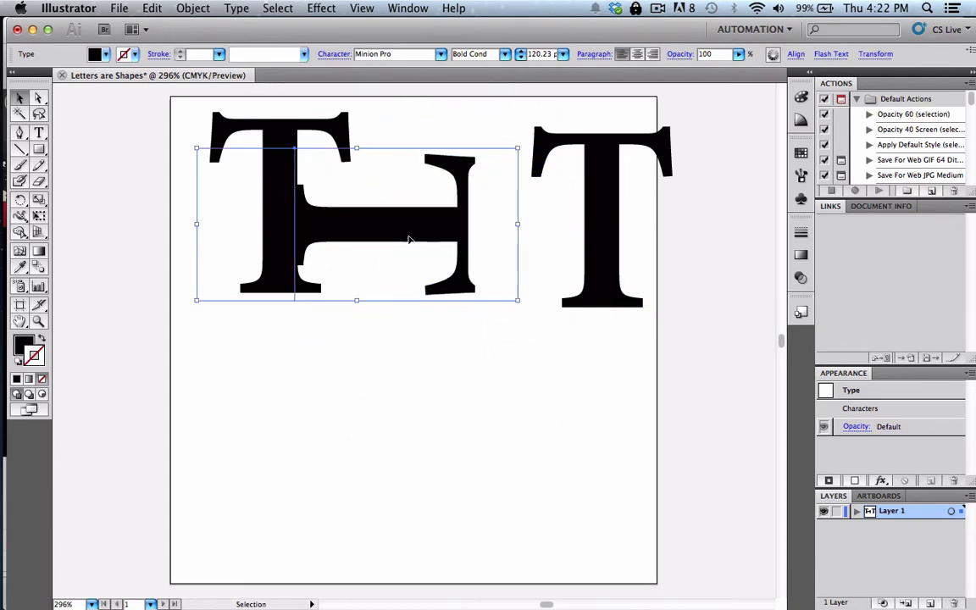
{"action": "left_click", "coordinate": [418, 374]}
Step: Rotate the third T 45° clockwise and place its base against the crossbar of the sideways T
{"action": "left_click_drag", "start_coordinate": [597, 240], "coordinate": [584, 240]}
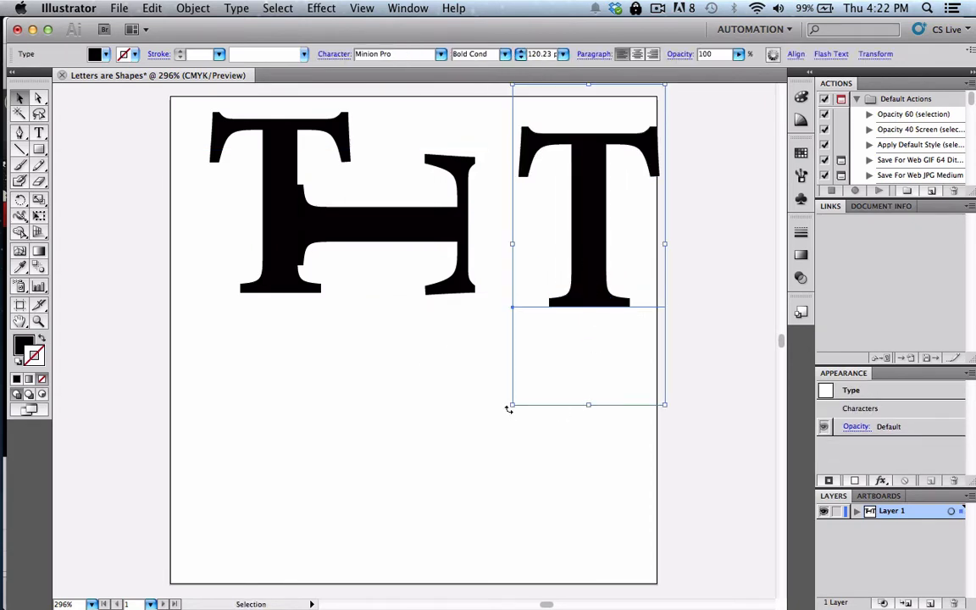
{"action": "left_click_drag", "start_coordinate": [508, 406], "coordinate": [438, 355]}
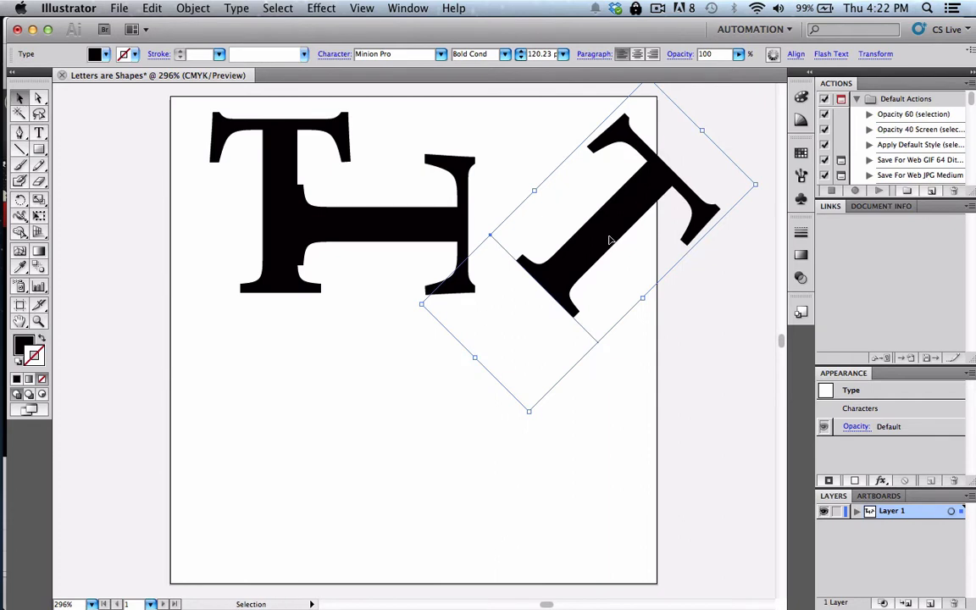
{"action": "left_click_drag", "start_coordinate": [610, 241], "coordinate": [543, 201]}
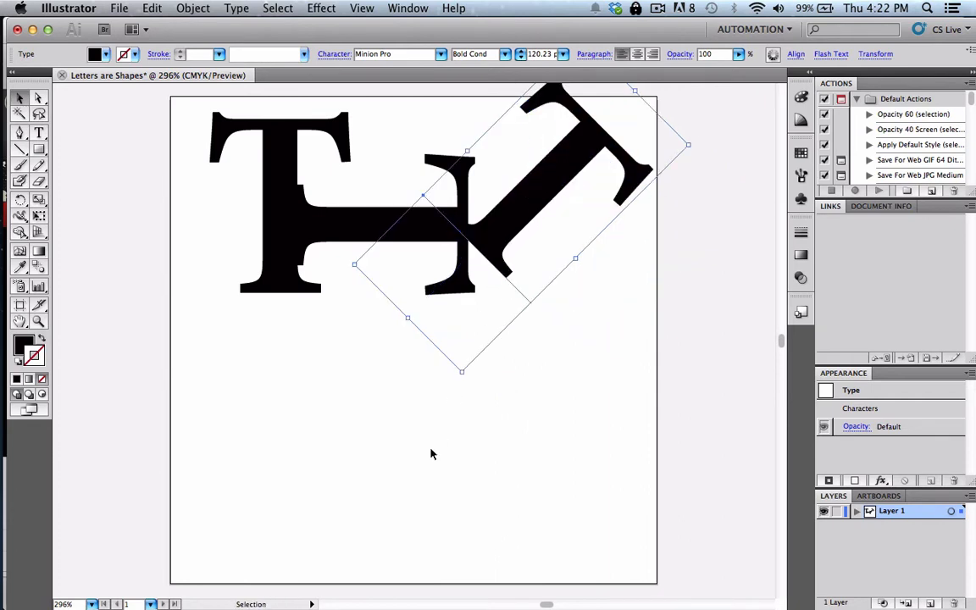
{"action": "left_click", "coordinate": [416, 478]}
Step: Select all three T shapes and move them down together so they sit fully inside the artboard
{"action": "left_click_drag", "start_coordinate": [647, 328], "coordinate": [220, 211]}
{"action": "left_click_drag", "start_coordinate": [286, 224], "coordinate": [279, 264]}
{"action": "left_click", "coordinate": [296, 509]}
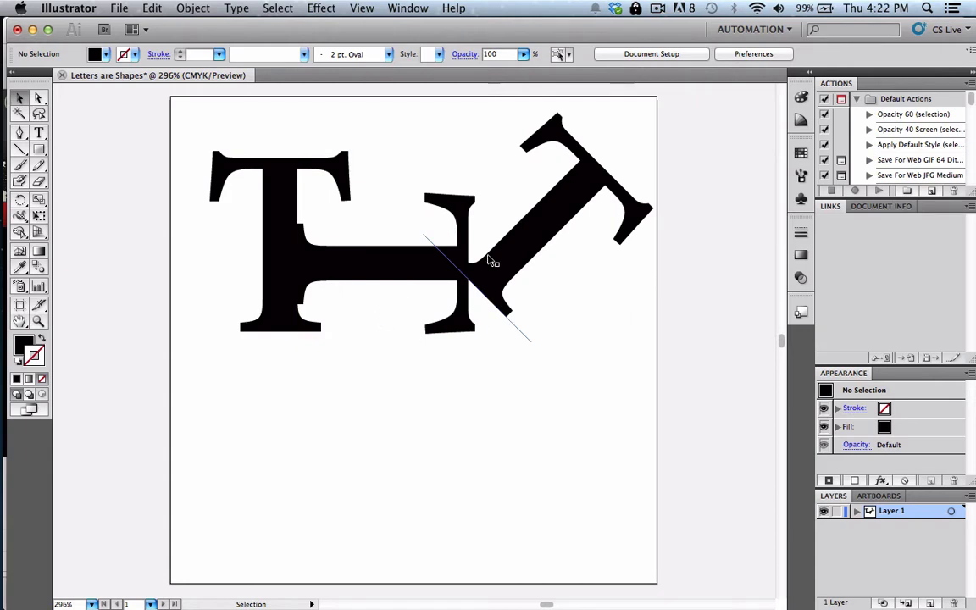
Step: Draw an area text box below the T shapes and enter "This text box a paragraph box, basically and that"
{"action": "left_click", "coordinate": [39, 134]}
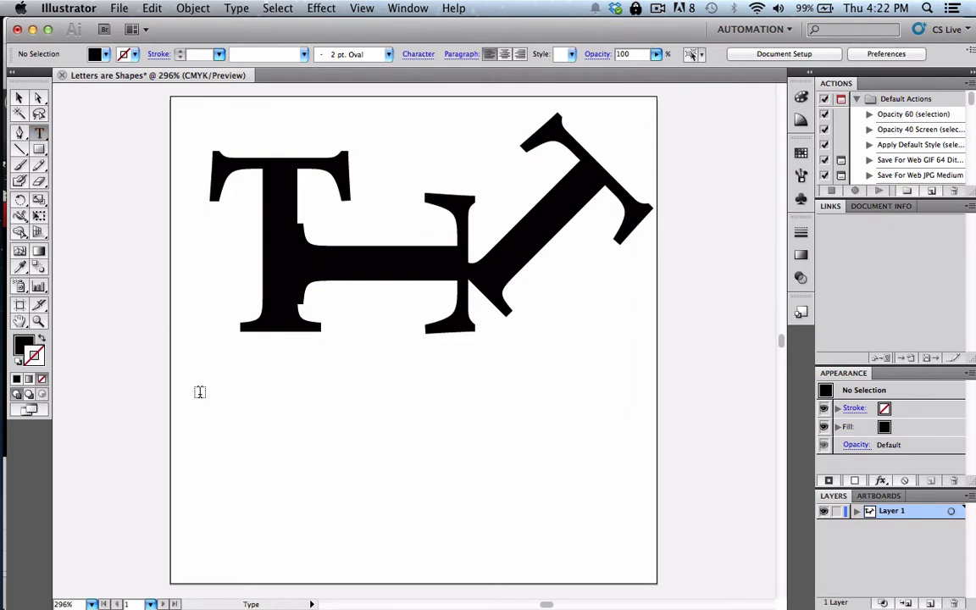
{"action": "left_click_drag", "start_coordinate": [198, 385], "coordinate": [613, 565]}
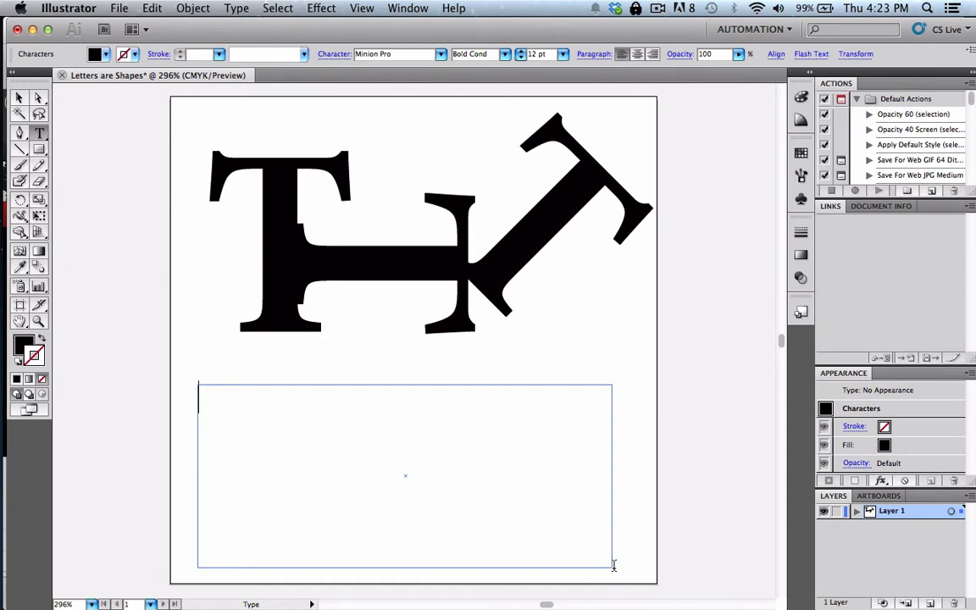
{"action": "type", "text": "This text"}
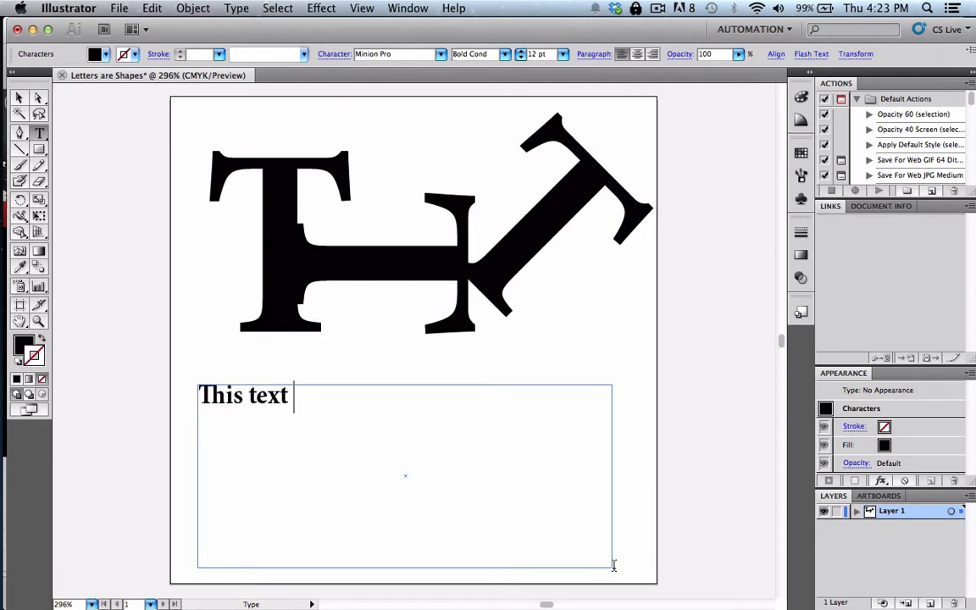
{"action": "type", "text": " box a paragra"}
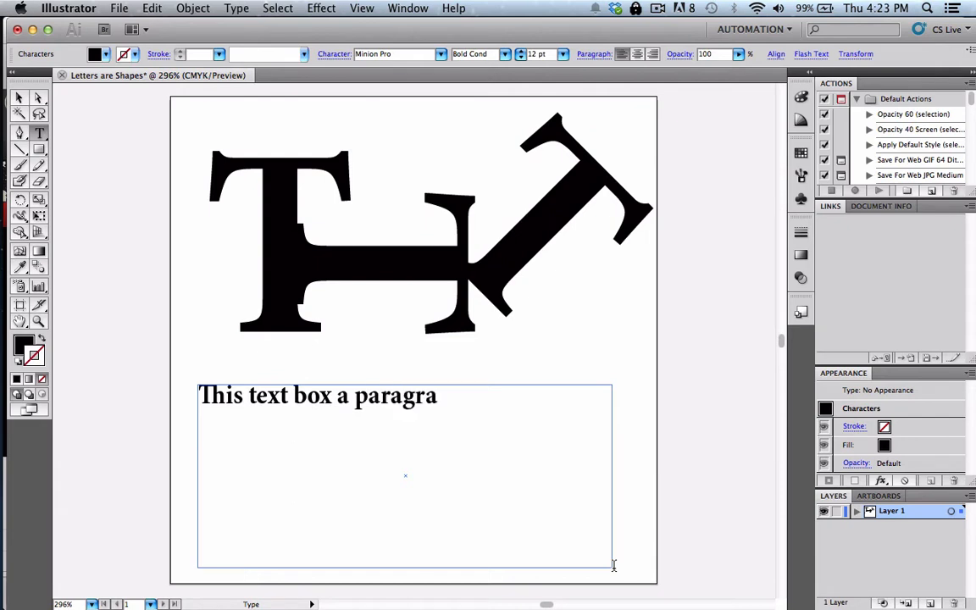
{"action": "type", "text": "ph box"}
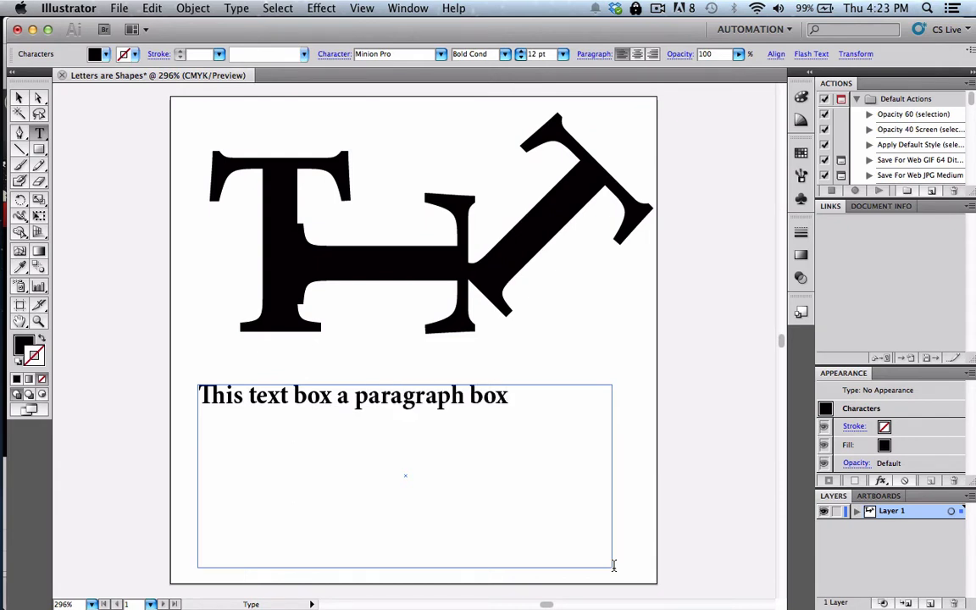
{"action": "type", "text": ", basically an"}
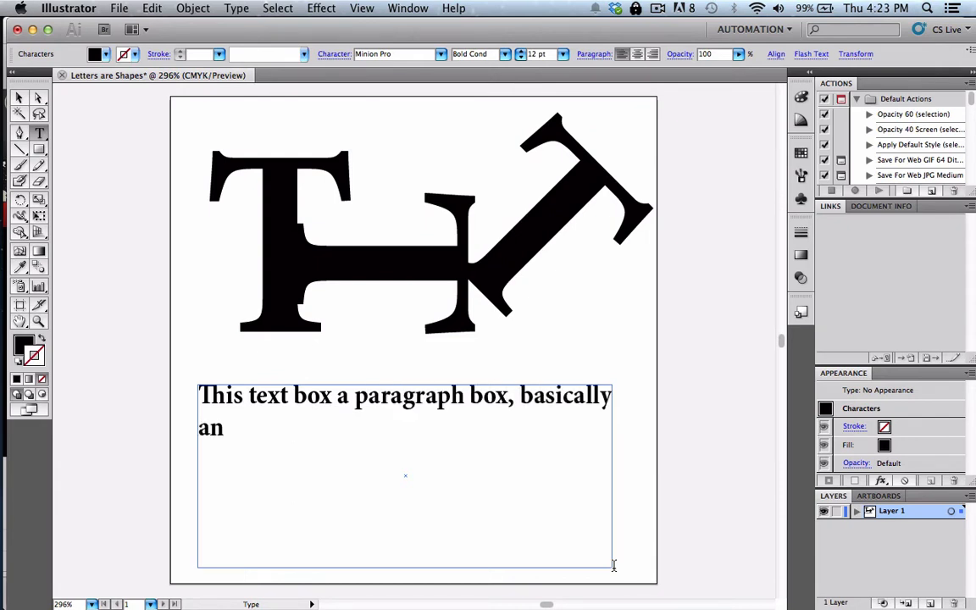
{"action": "type", "text": "d that"}
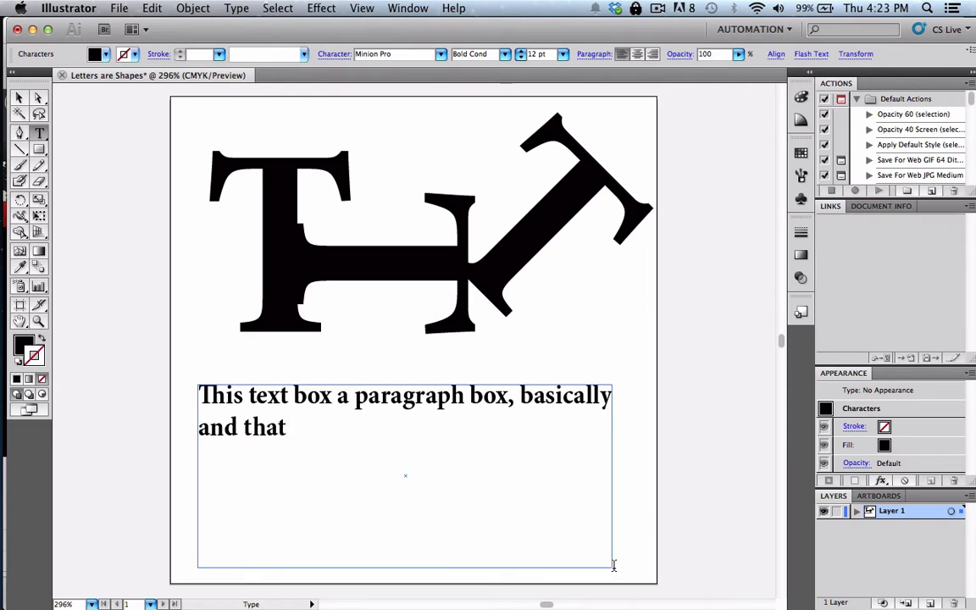
Step: Continue the paragraph with "allows us to adjust the size of the box, rather thatn adjusting the letter as an object."
{"action": "type", "text": " allows us t"}
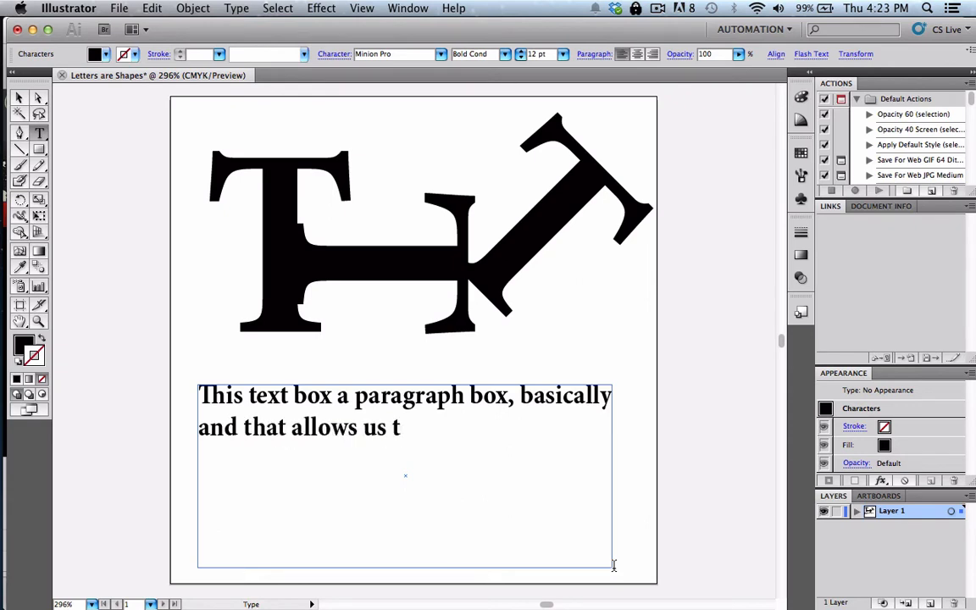
{"action": "type", "text": "o adjus"}
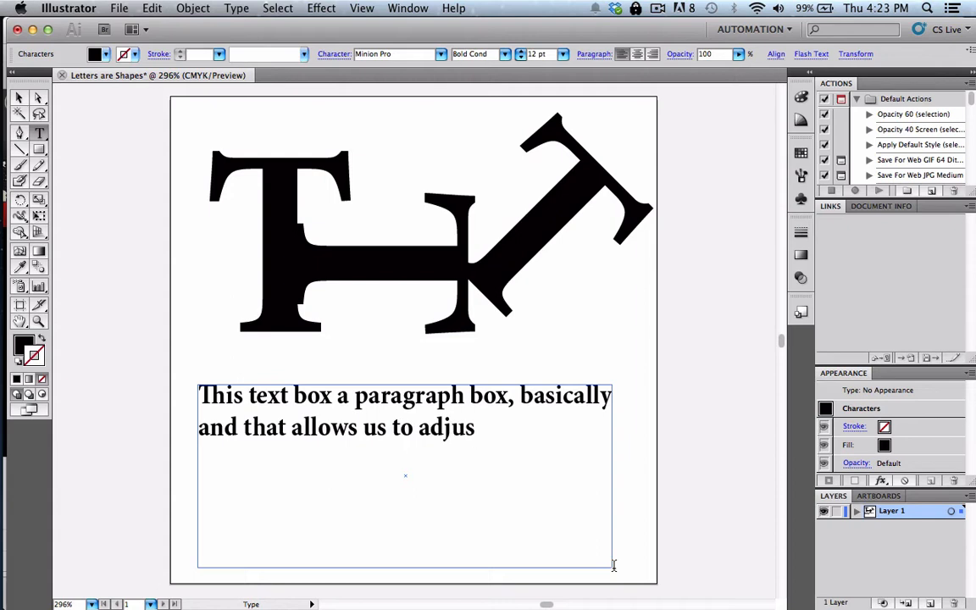
{"action": "type", "text": "t the size of the"}
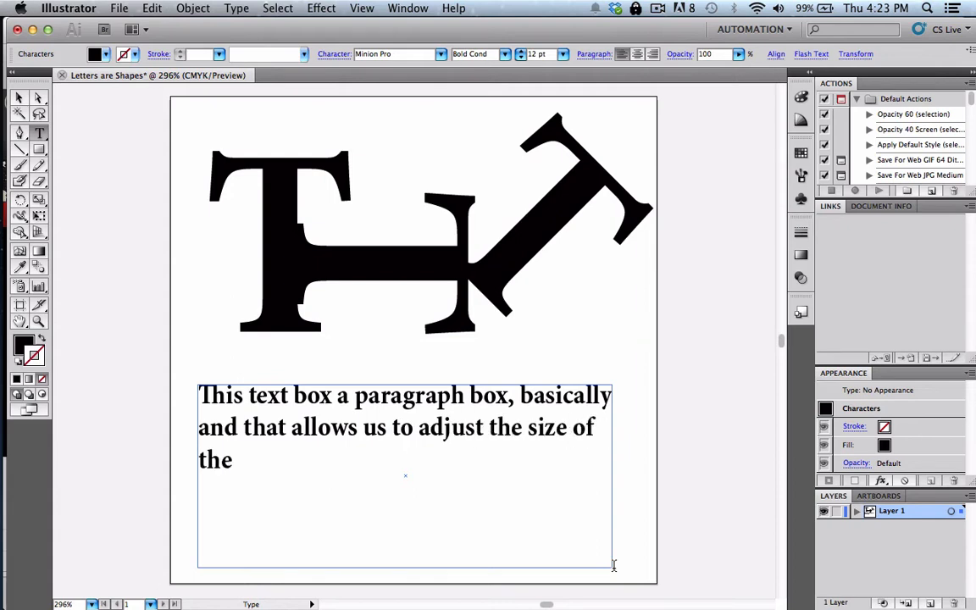
{"action": "type", "text": " box, ra"}
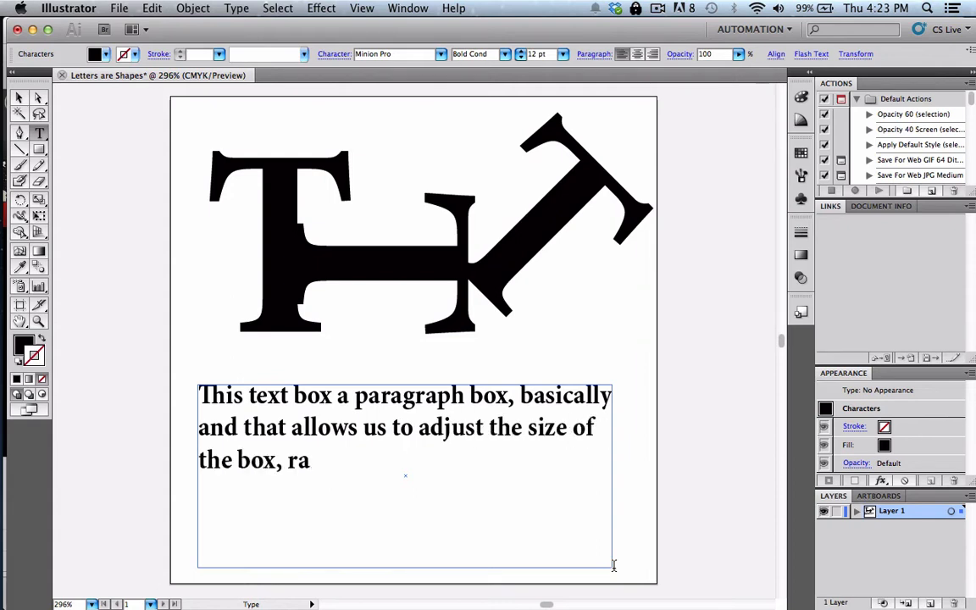
{"action": "type", "text": "ther thatn adju"}
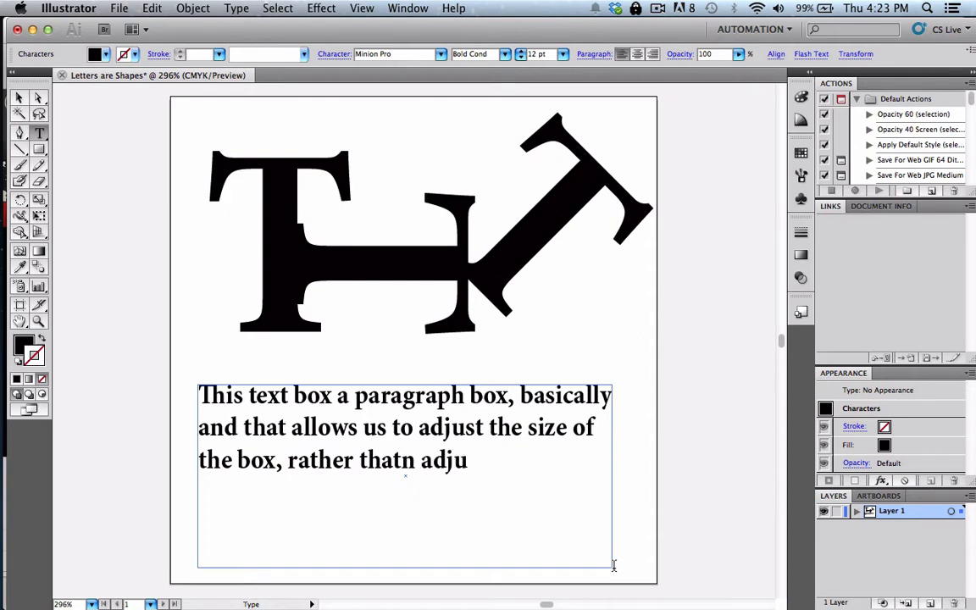
{"action": "type", "text": "sting the letter a"}
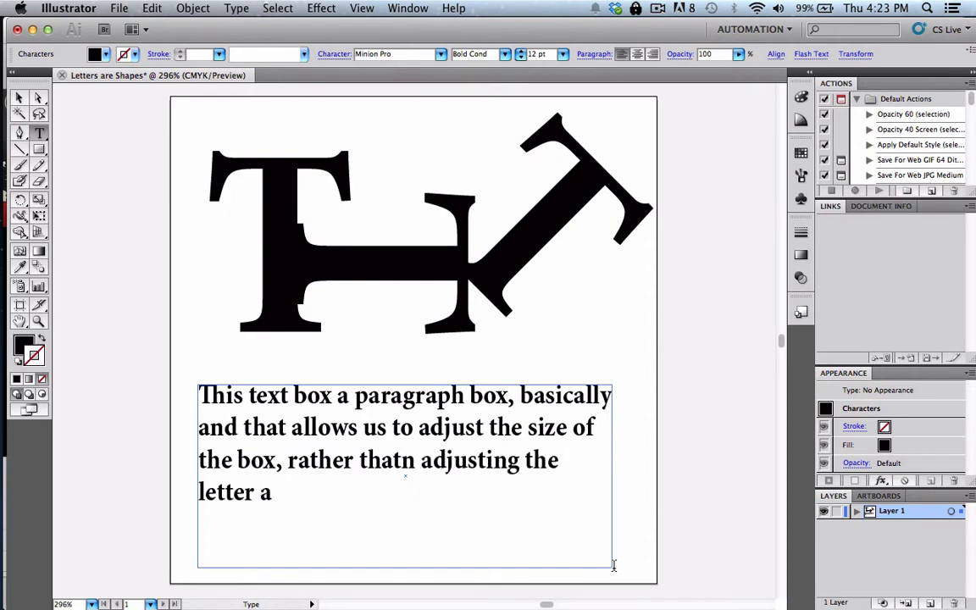
{"action": "type", "text": "s an object"}
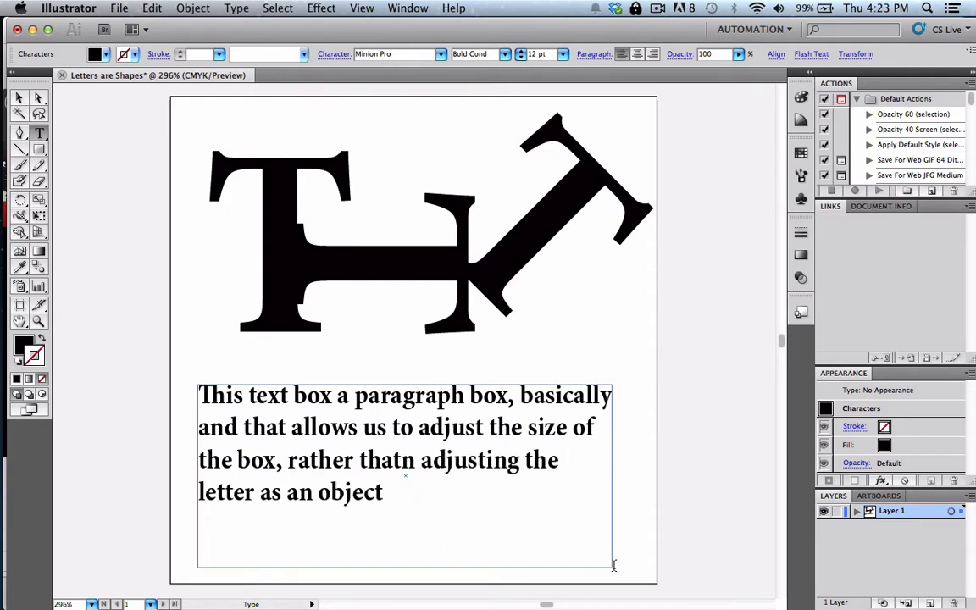
{"action": "type", "text": "."}
Step: Narrow the paragraph text box, and widen it again to slightly beyond its original width with a little less height
{"action": "left_click", "coordinate": [19, 98]}
{"action": "left_click_drag", "start_coordinate": [612, 477], "coordinate": [504, 479]}
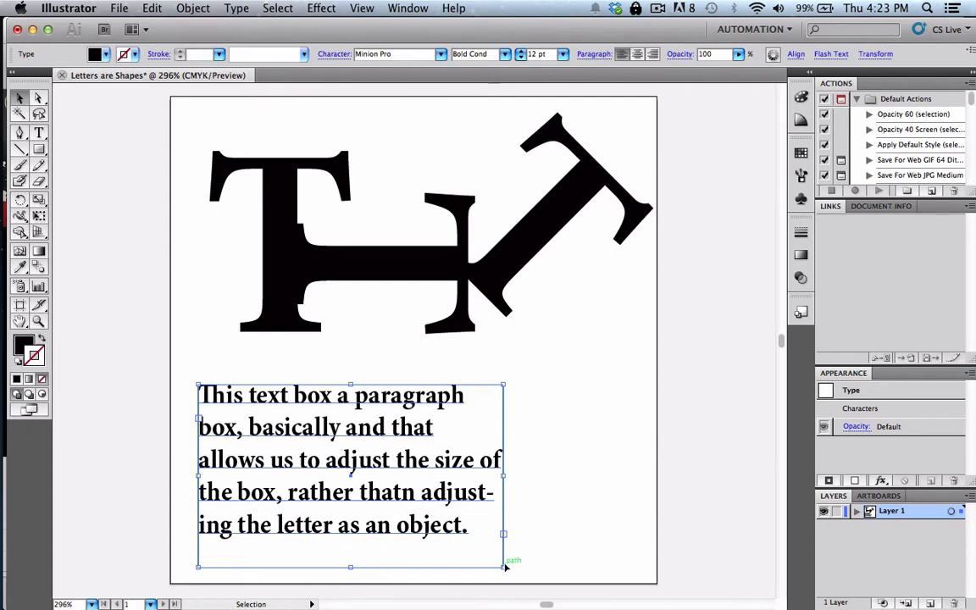
{"action": "left_click_drag", "start_coordinate": [505, 563], "coordinate": [618, 549]}
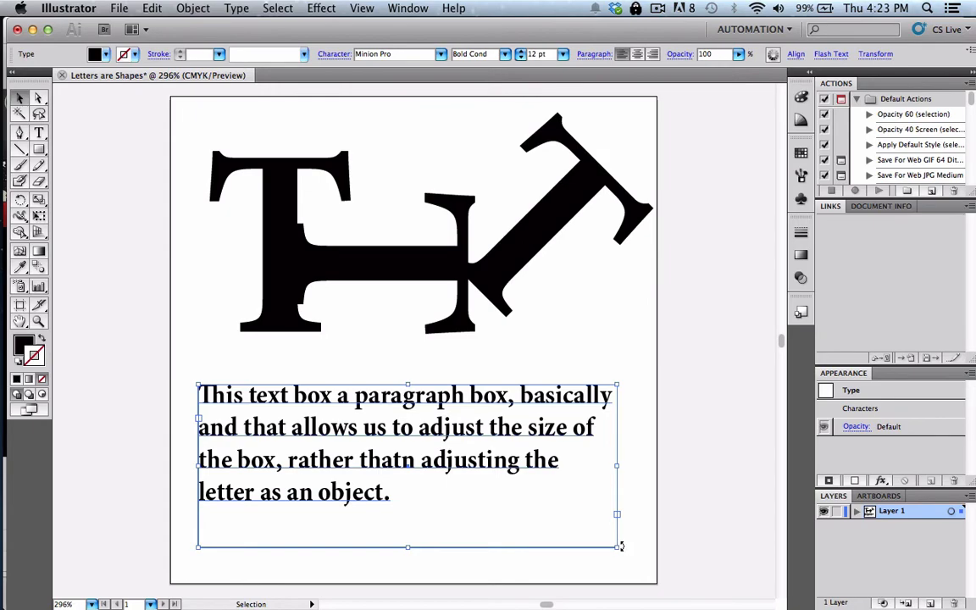
Step: Rotate the paragraph text box clockwise in two stages, extend its upper edge outward, and move it down below the T shapes
{"action": "left_click_drag", "start_coordinate": [620, 546], "coordinate": [543, 574]}
{"action": "left_click_drag", "start_coordinate": [415, 434], "coordinate": [417, 456]}
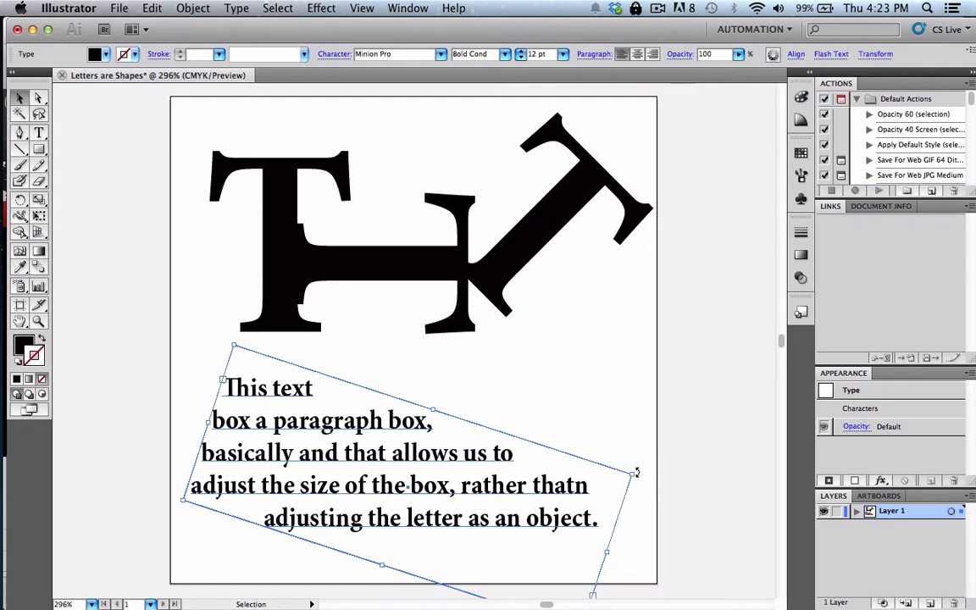
{"action": "left_click_drag", "start_coordinate": [636, 472], "coordinate": [630, 513]}
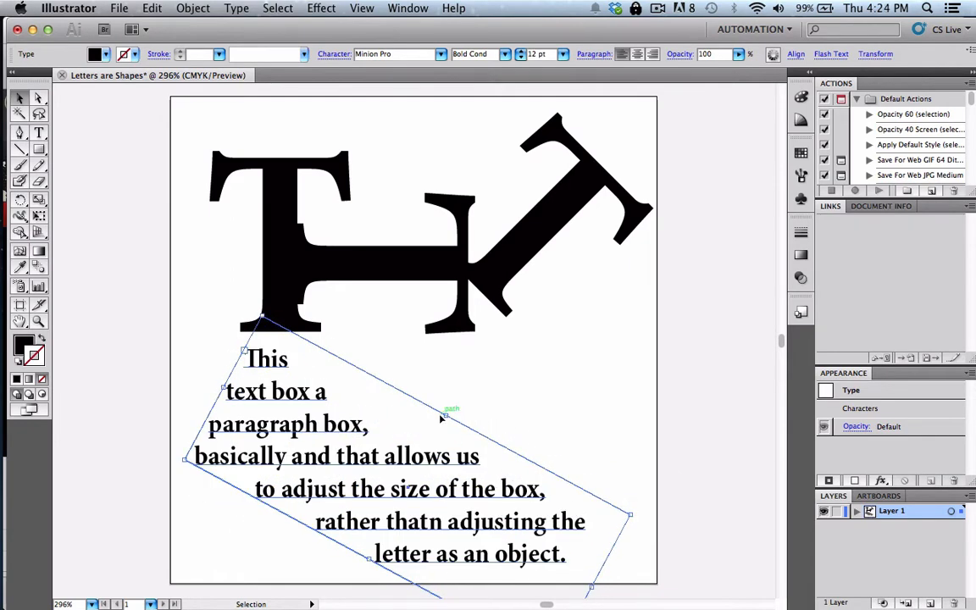
{"action": "left_click_drag", "start_coordinate": [445, 415], "coordinate": [458, 390]}
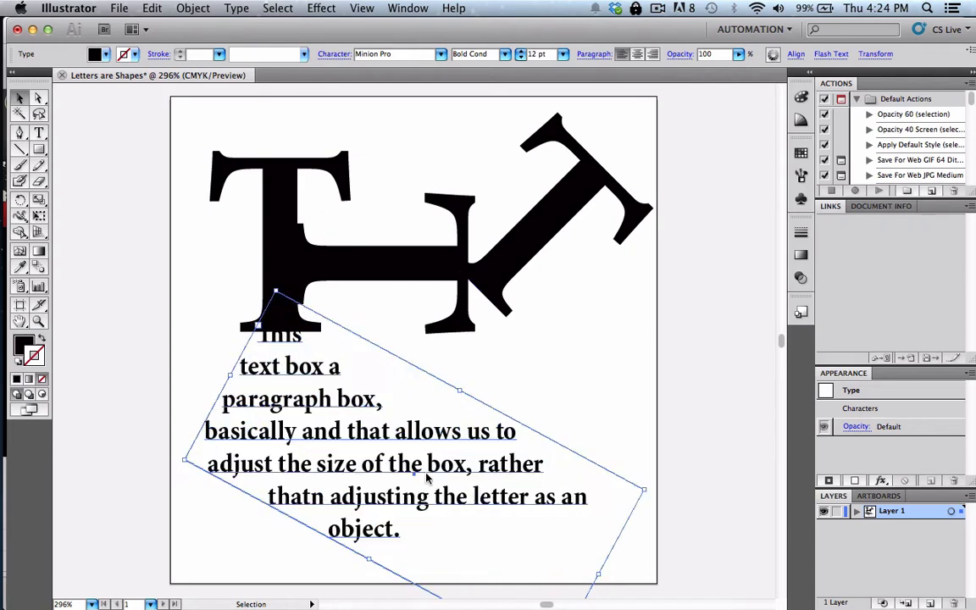
{"action": "left_click_drag", "start_coordinate": [426, 479], "coordinate": [426, 501]}
Step: Set all the text in the rotated box to 11 pt Medium Italic, and move the paragraph down slightly
{"action": "double_click", "coordinate": [396, 555]}
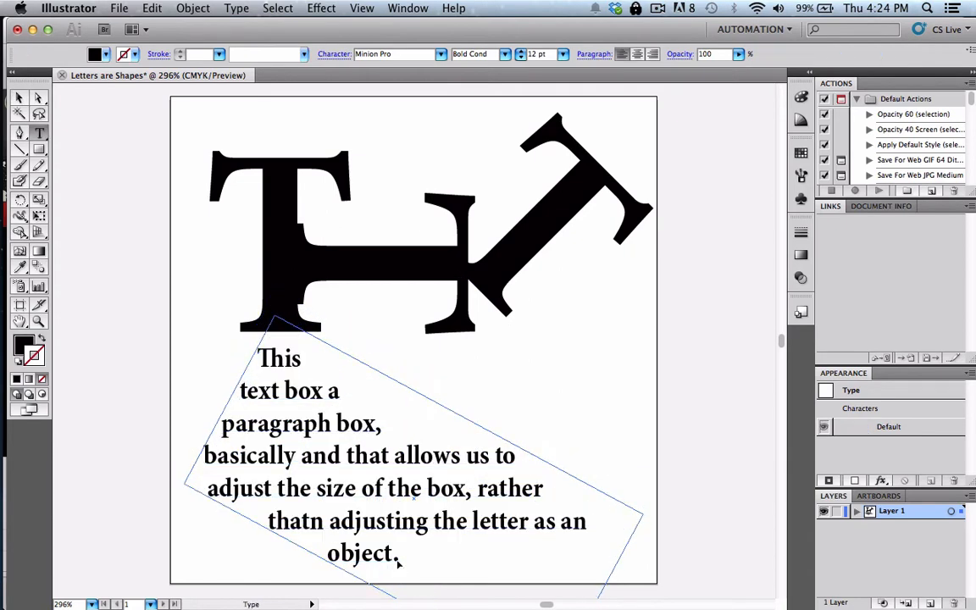
{"action": "left_click_drag", "start_coordinate": [400, 554], "coordinate": [270, 352]}
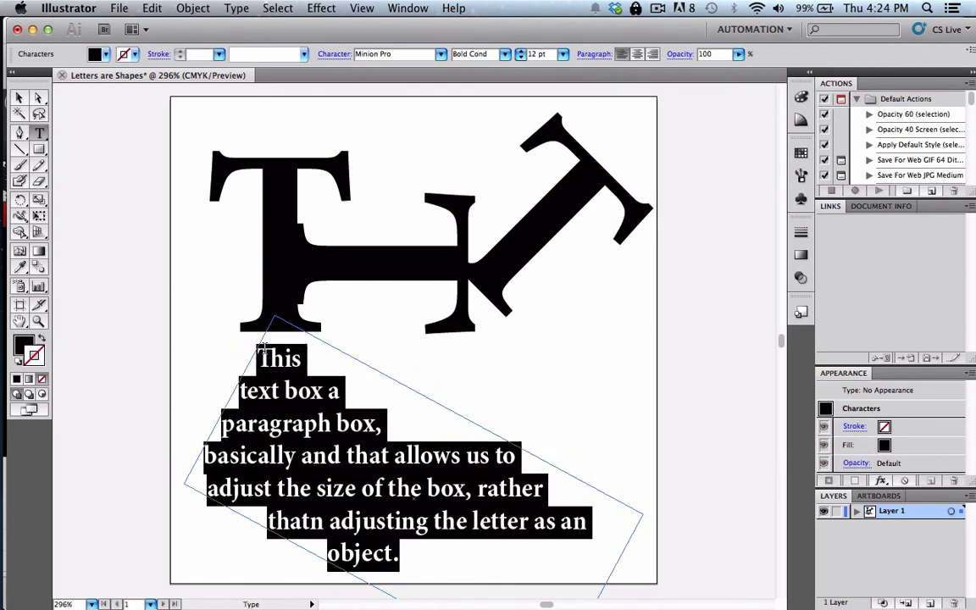
{"action": "left_click", "coordinate": [562, 54]}
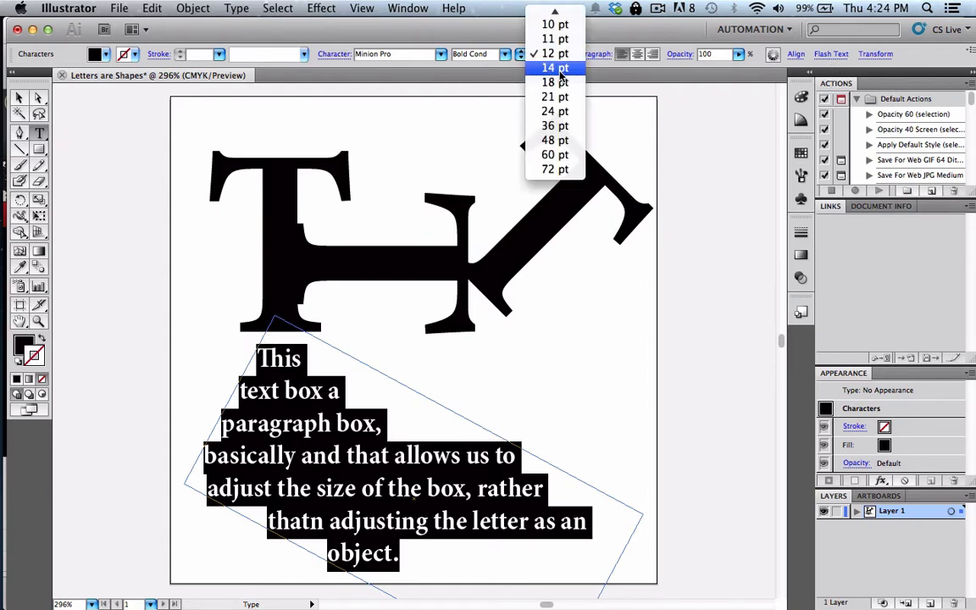
{"action": "left_click", "coordinate": [558, 37]}
{"action": "left_click", "coordinate": [457, 54]}
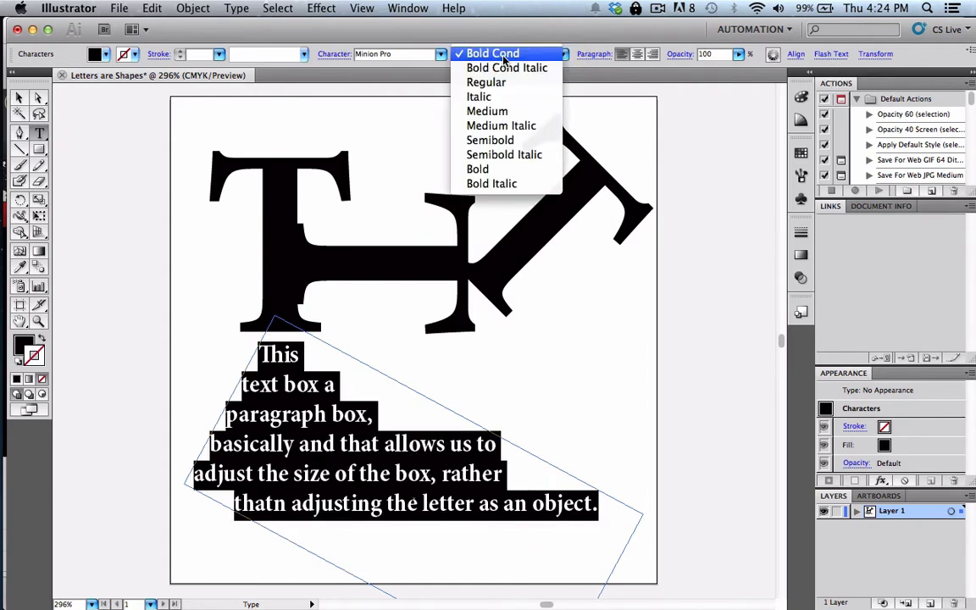
{"action": "left_click", "coordinate": [502, 125]}
{"action": "left_click", "coordinate": [452, 386]}
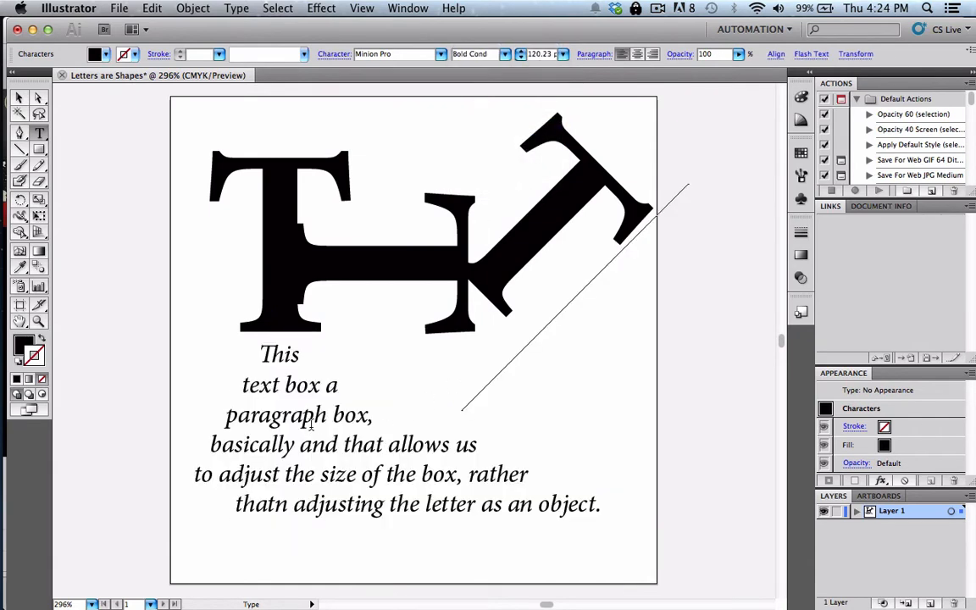
{"action": "left_click", "coordinate": [19, 99]}
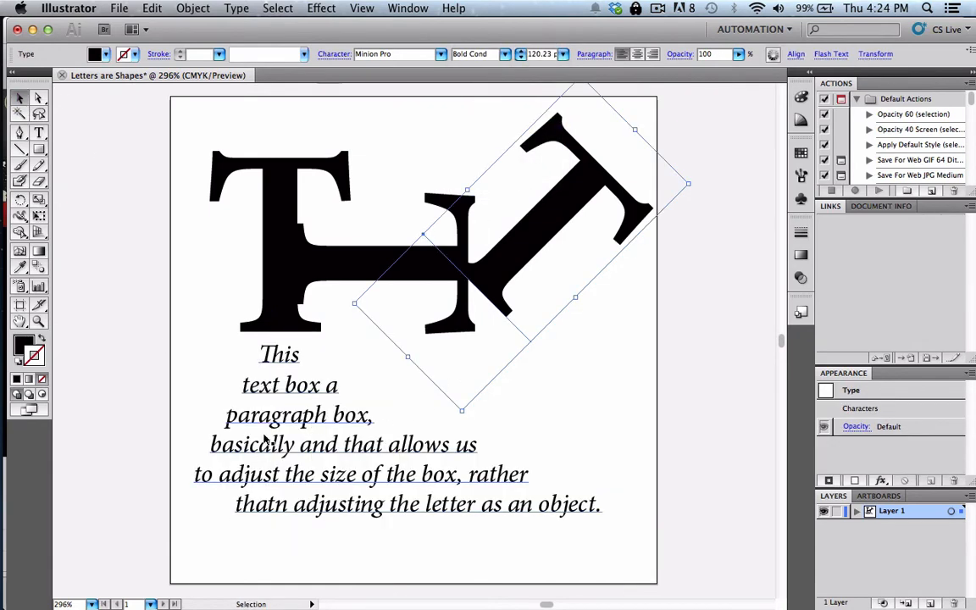
{"action": "left_click_drag", "start_coordinate": [263, 441], "coordinate": [263, 476]}
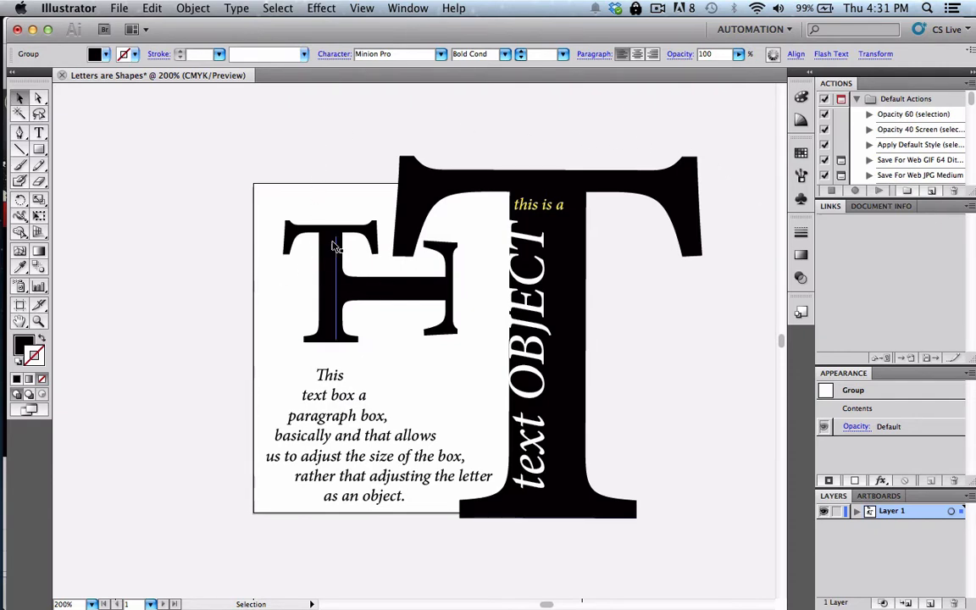
Step: Enlarge the grouped T letters above the artboard, narrow them, and reshape the group to wider, shorter proportions
{"action": "scroll", "coordinate": [298, 165], "scroll_direction": "up", "scroll_amount": 5}
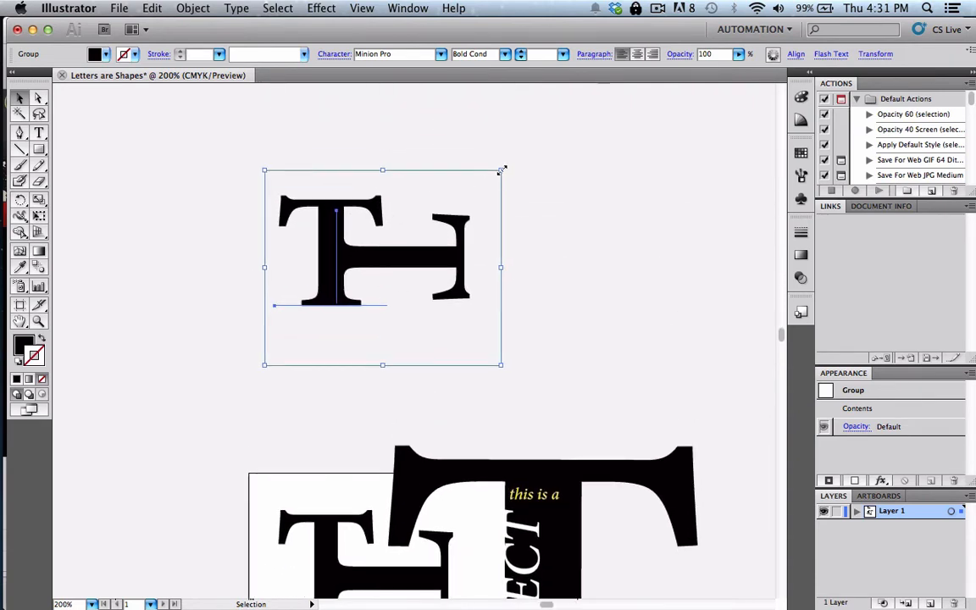
{"action": "left_click_drag", "start_coordinate": [502, 170], "coordinate": [529, 120]}
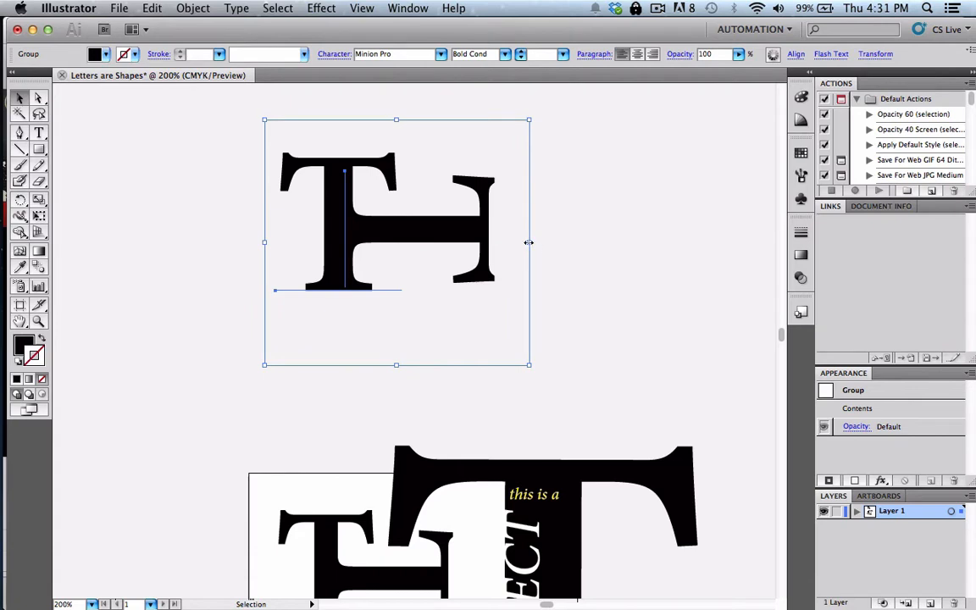
{"action": "left_click_drag", "start_coordinate": [528, 242], "coordinate": [438, 245]}
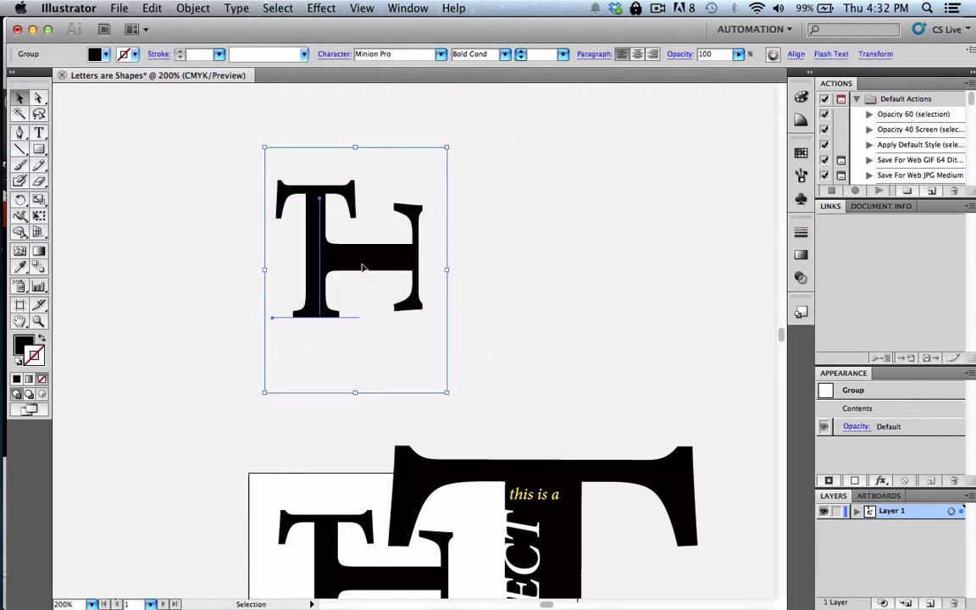
{"action": "left_click_drag", "start_coordinate": [447, 392], "coordinate": [500, 343]}
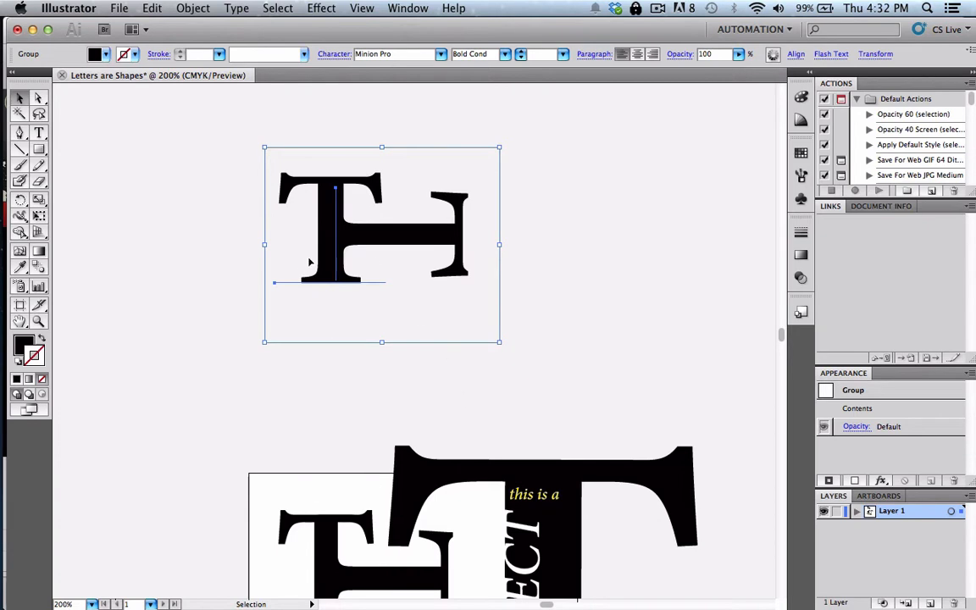
Step: Expand the grouped T letters into editable shapes with Object and Fill enabled
{"action": "left_click", "coordinate": [194, 9]}
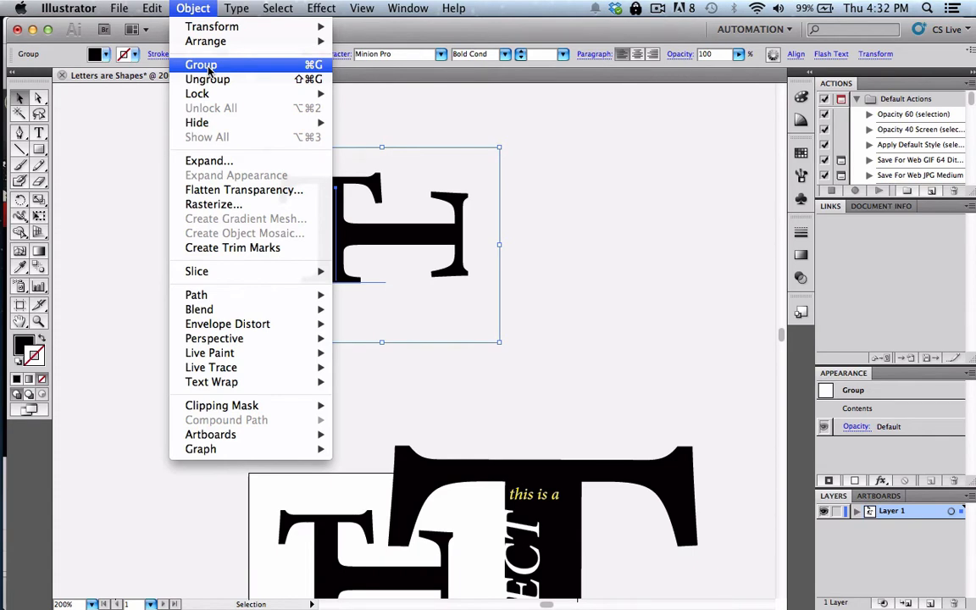
{"action": "left_click", "coordinate": [194, 8]}
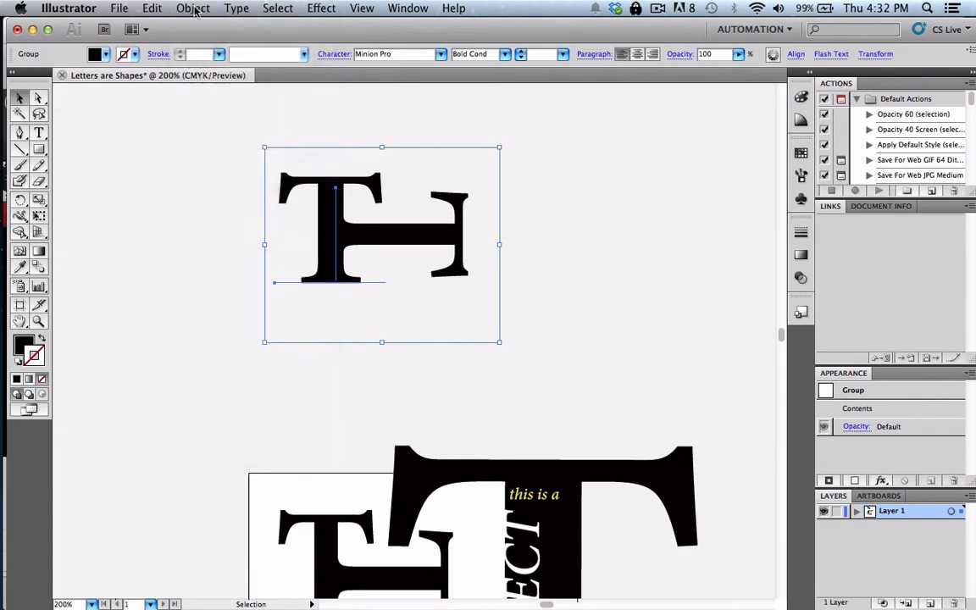
{"action": "left_click", "coordinate": [194, 9]}
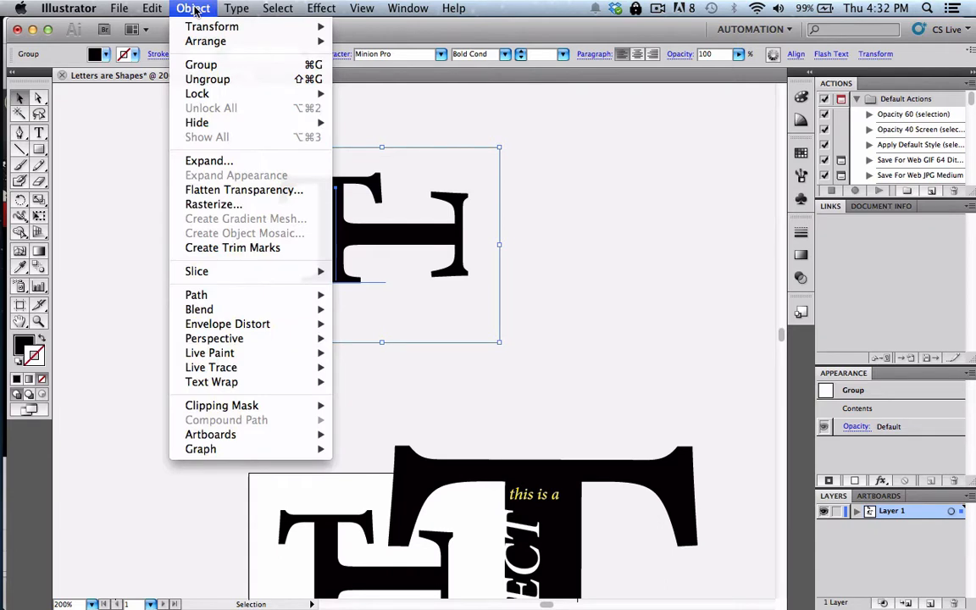
{"action": "left_click", "coordinate": [203, 163]}
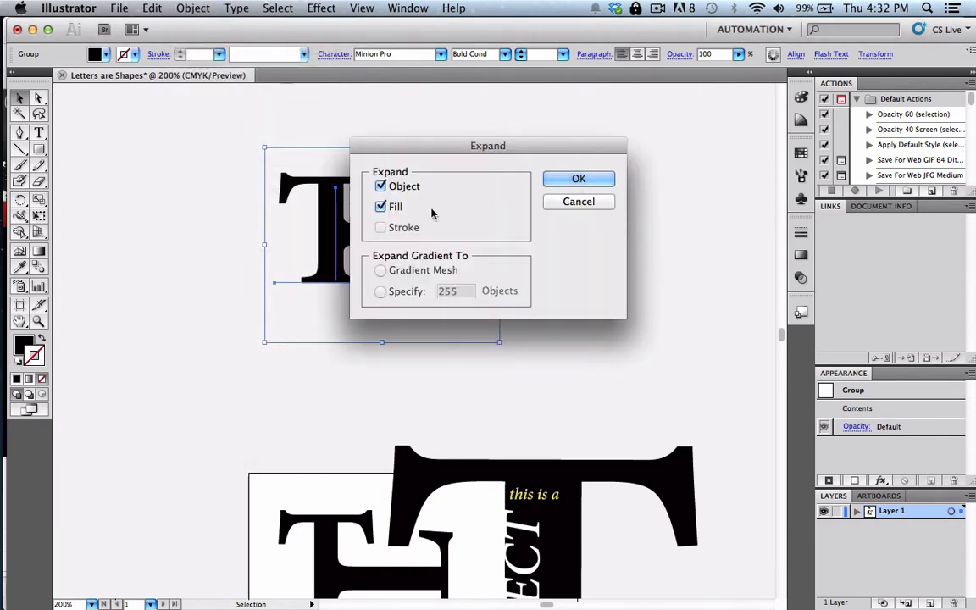
{"action": "left_click", "coordinate": [578, 179]}
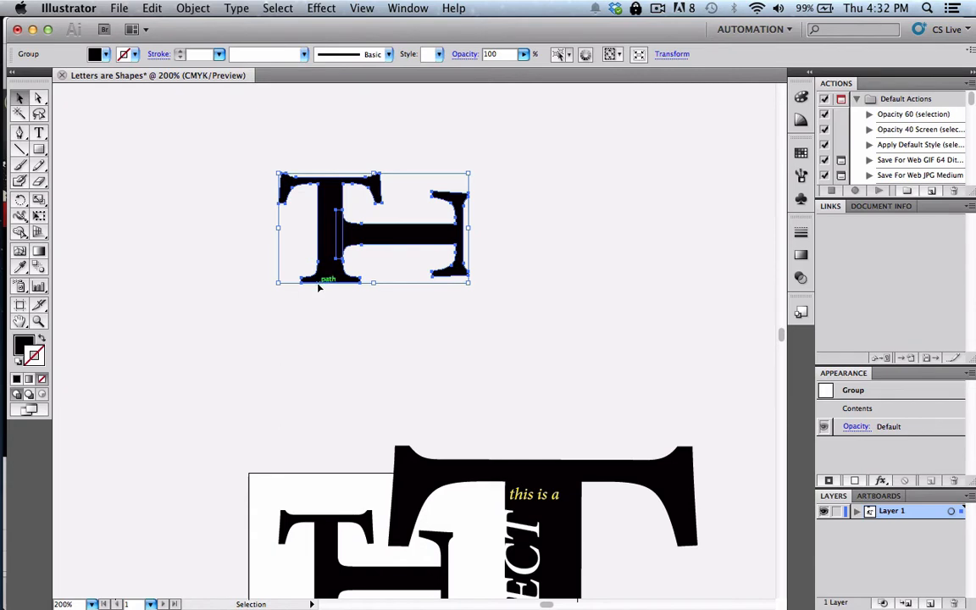
Step: Pull the lower anchor points of the upright T's left serif down, moving its outer corner outward, and shift the whole T up slightly
{"action": "key", "text": "super+equal"}
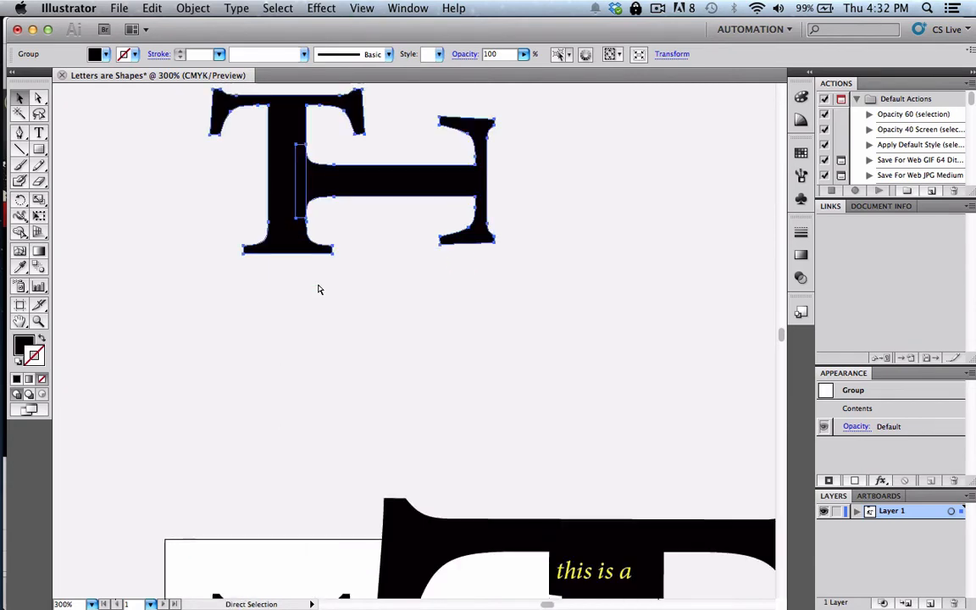
{"action": "scroll", "coordinate": [319, 289], "scroll_direction": "up", "scroll_amount": 3}
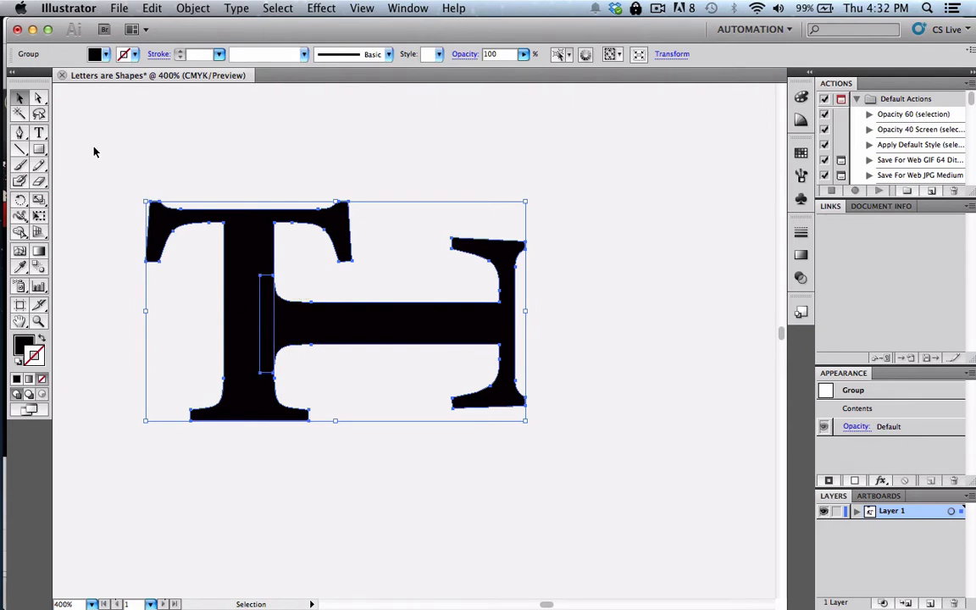
{"action": "left_click", "coordinate": [40, 99]}
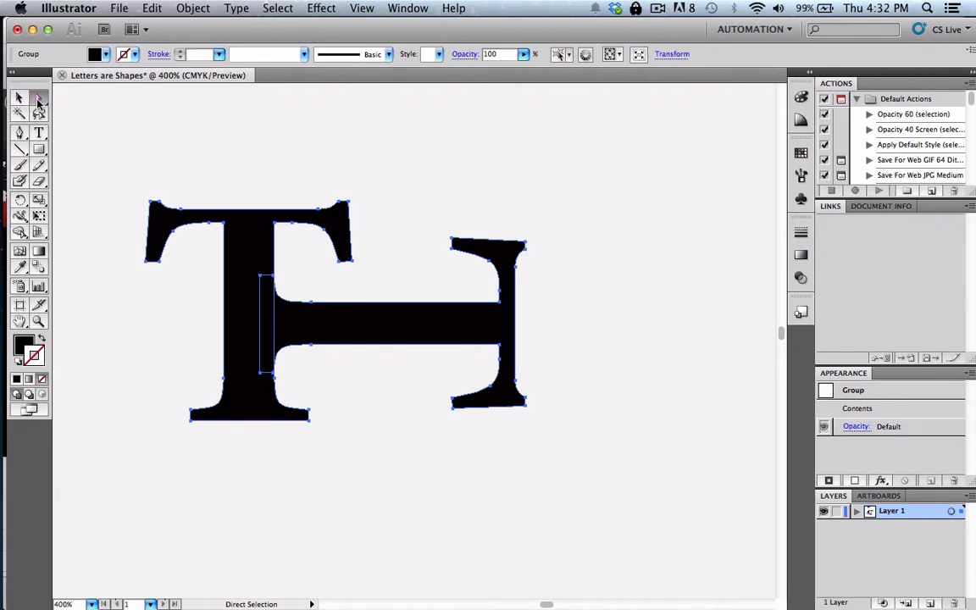
{"action": "left_click_drag", "start_coordinate": [160, 261], "coordinate": [91, 300]}
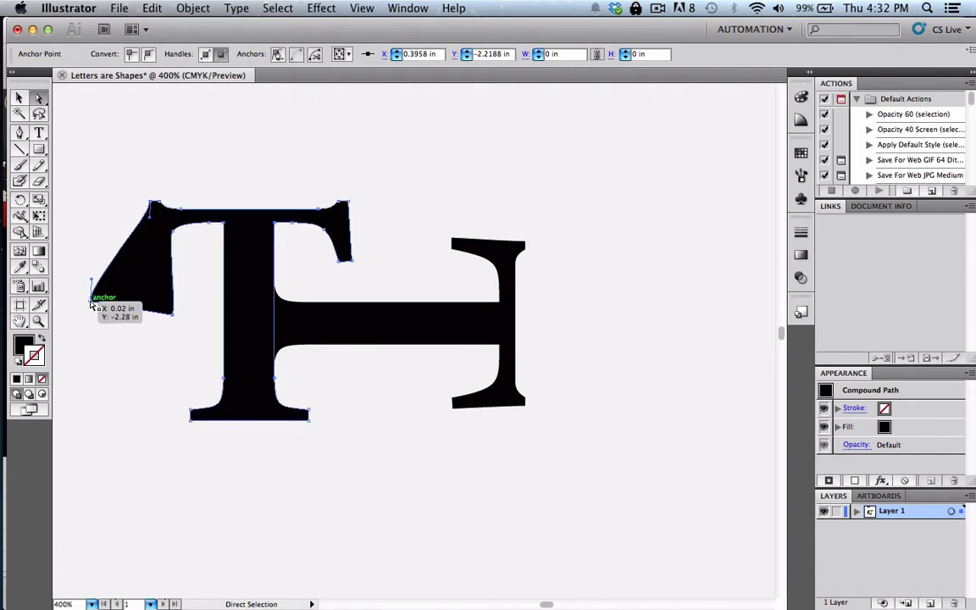
{"action": "left_click_drag", "start_coordinate": [147, 196], "coordinate": [117, 166]}
{"action": "left_click", "coordinate": [152, 208]}
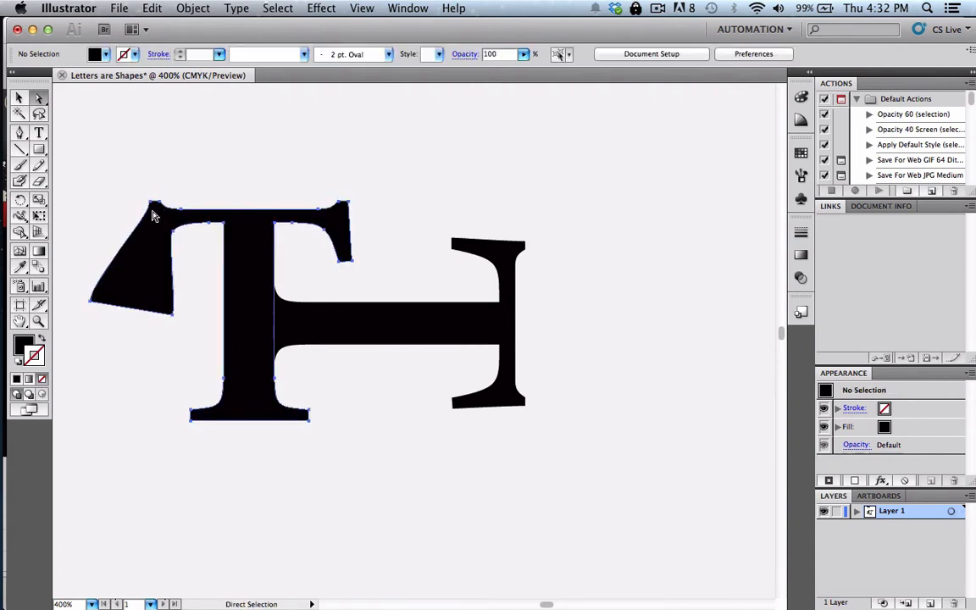
{"action": "mouse_move", "coordinate": [151, 203]}
{"action": "left_mouse_down"}
{"action": "mouse_move", "coordinate": [110, 147]}
{"action": "mouse_move", "coordinate": [157, 167]}
{"action": "mouse_move", "coordinate": [152, 185]}
{"action": "left_mouse_up"}
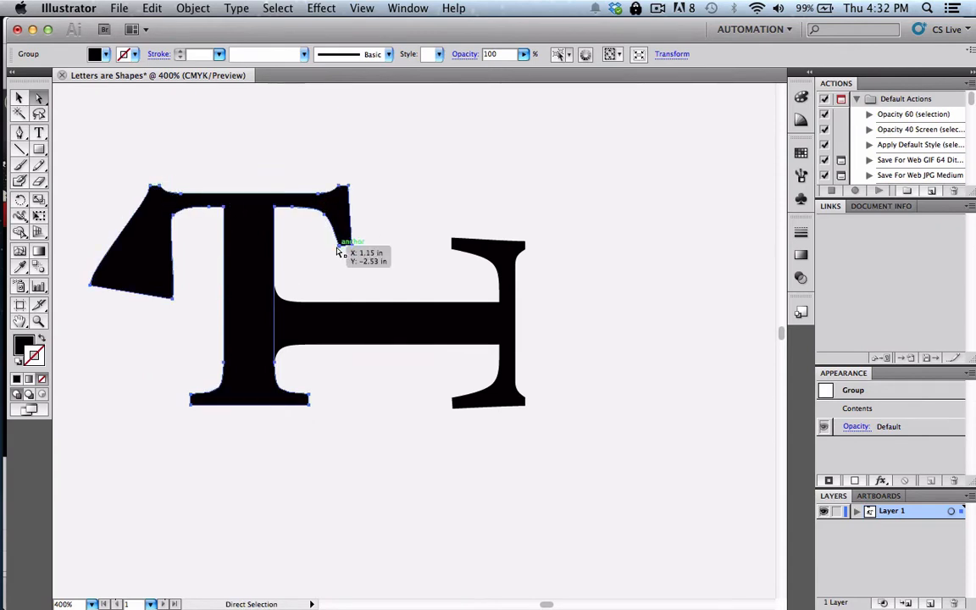
Step: Stretch the upright T's right serif down to the horizontal stem, and pull both lower points of its left serif to the base's left corner
{"action": "left_click_drag", "start_coordinate": [340, 251], "coordinate": [341, 307]}
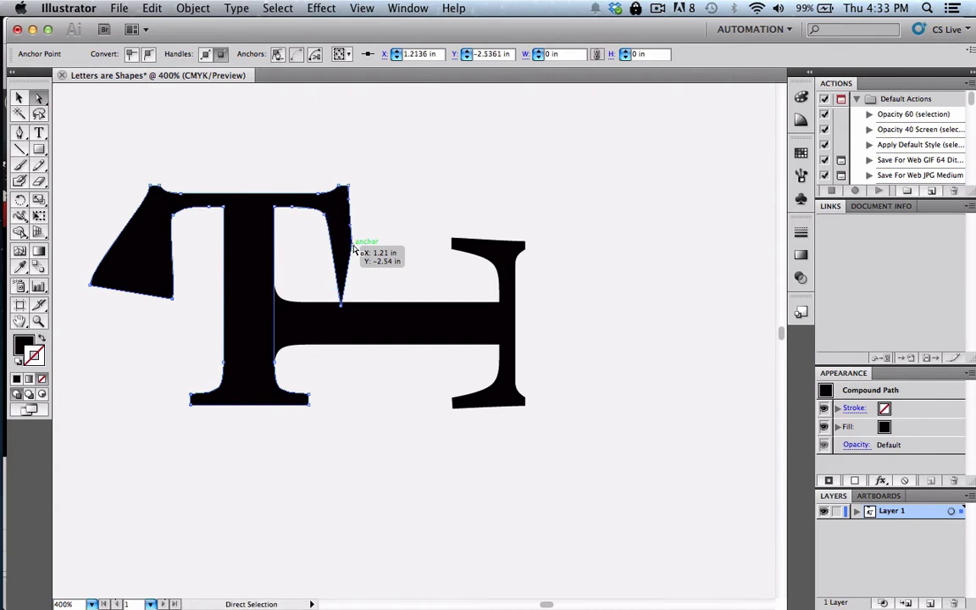
{"action": "left_click_drag", "start_coordinate": [355, 247], "coordinate": [369, 303]}
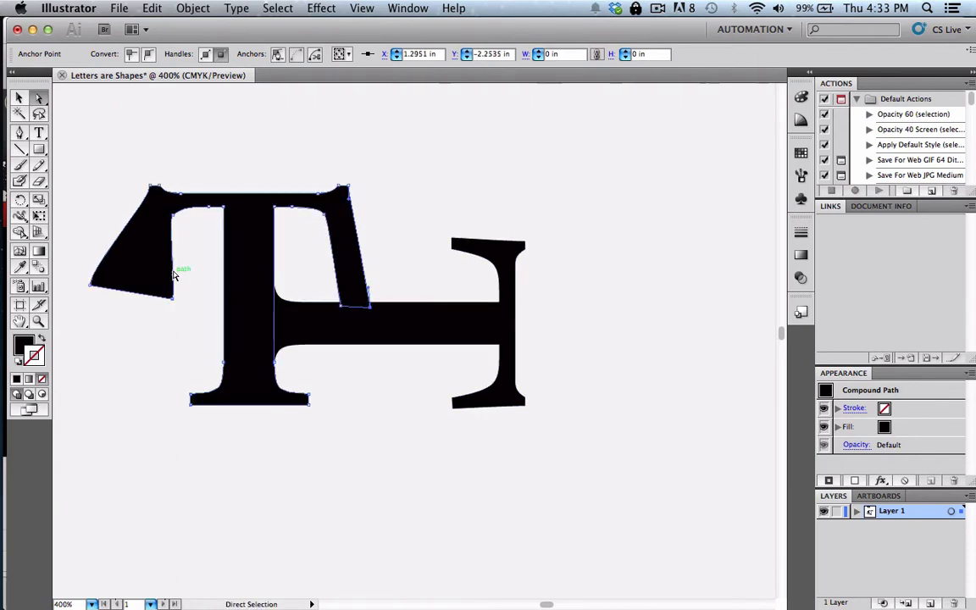
{"action": "left_click", "coordinate": [175, 298]}
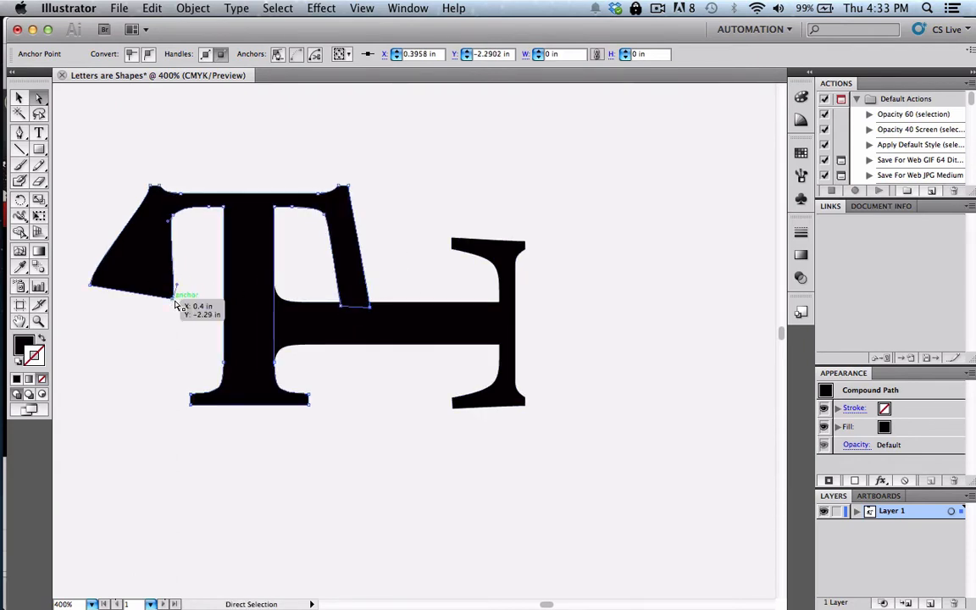
{"action": "left_click_drag", "start_coordinate": [175, 301], "coordinate": [192, 399]}
{"action": "left_click_drag", "start_coordinate": [100, 285], "coordinate": [191, 396]}
{"action": "left_click", "coordinate": [214, 486]}
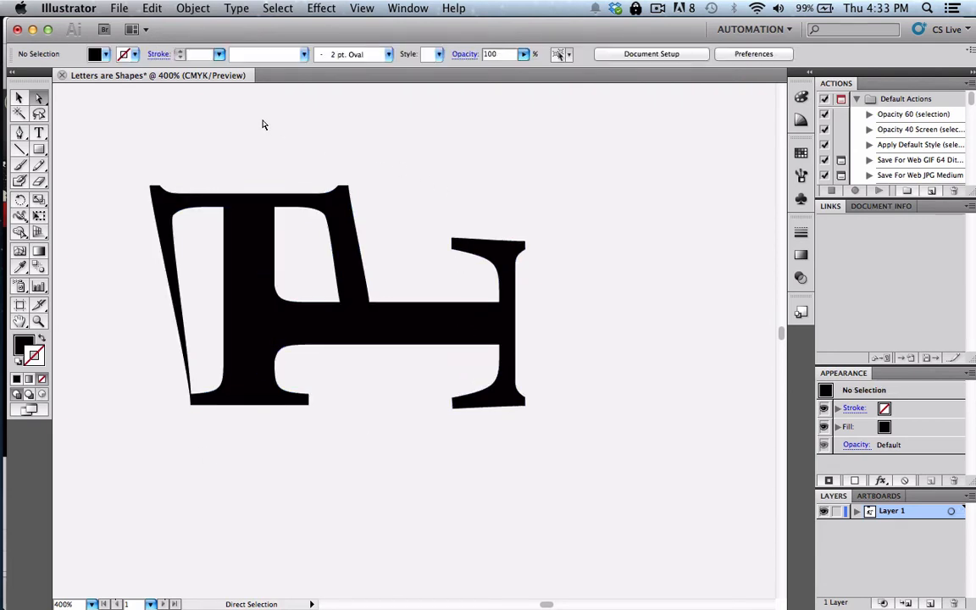
Step: Select all anchor points of the sideways T and move it left so it overlaps the upright T's stretched right serif
{"action": "left_click_drag", "start_coordinate": [442, 196], "coordinate": [549, 409]}
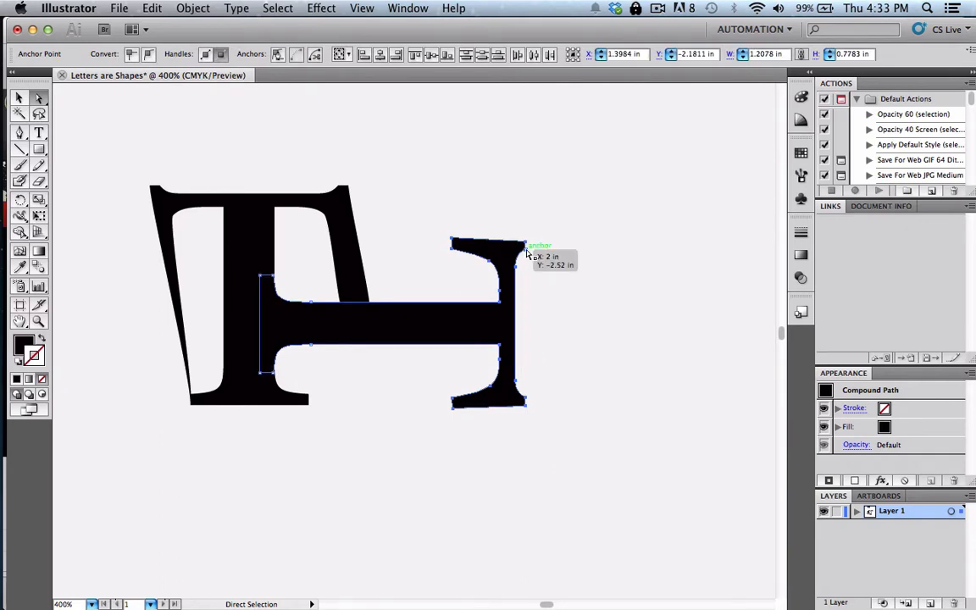
{"action": "left_click_drag", "start_coordinate": [526, 252], "coordinate": [431, 254]}
{"action": "left_click", "coordinate": [466, 195]}
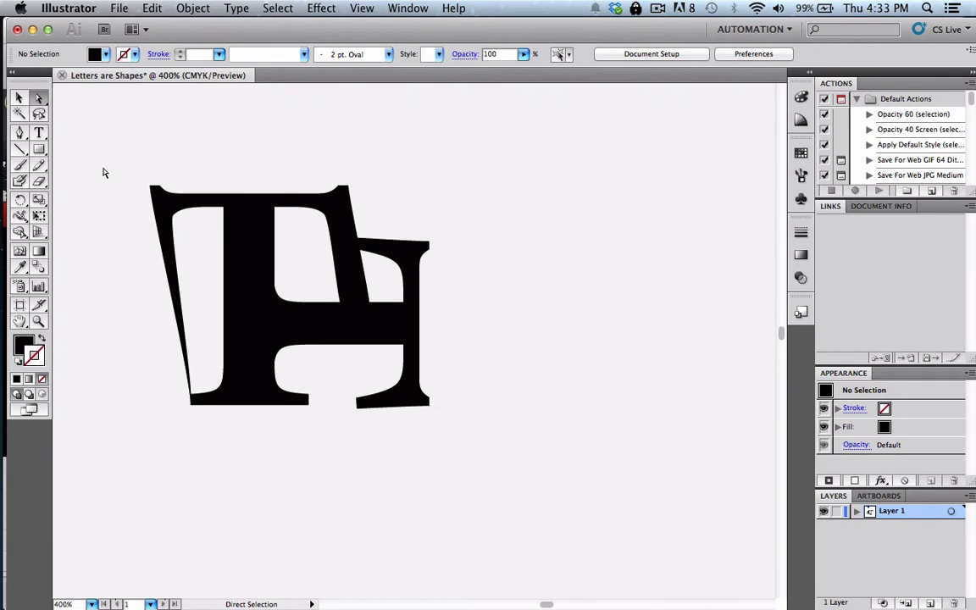
Step: Select both reshaped T letters and apply a Pucker & Bloat effect with 105% bloat
{"action": "left_click_drag", "start_coordinate": [103, 173], "coordinate": [436, 415]}
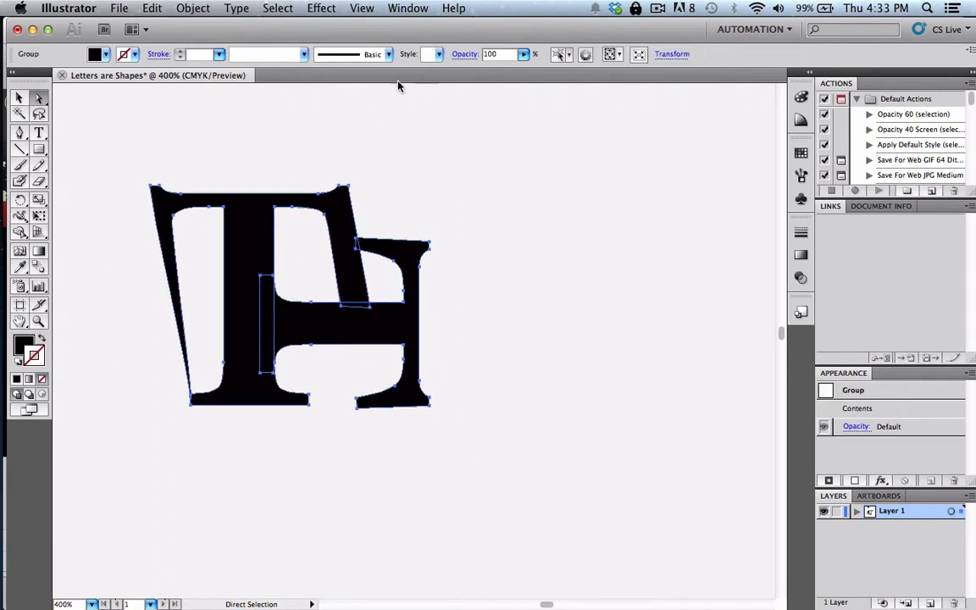
{"action": "left_click", "coordinate": [322, 8]}
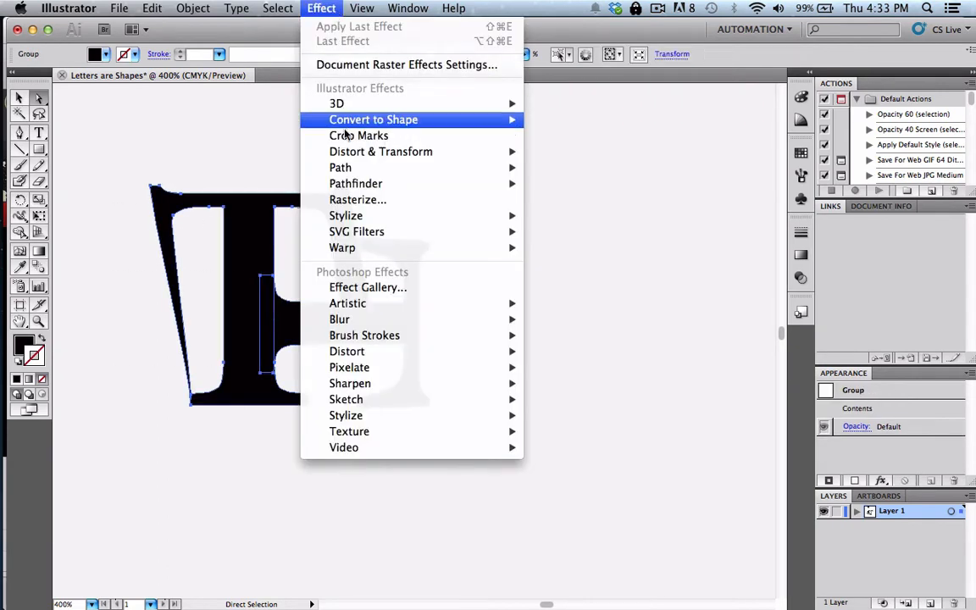
{"action": "mouse_move", "coordinate": [346, 153]}
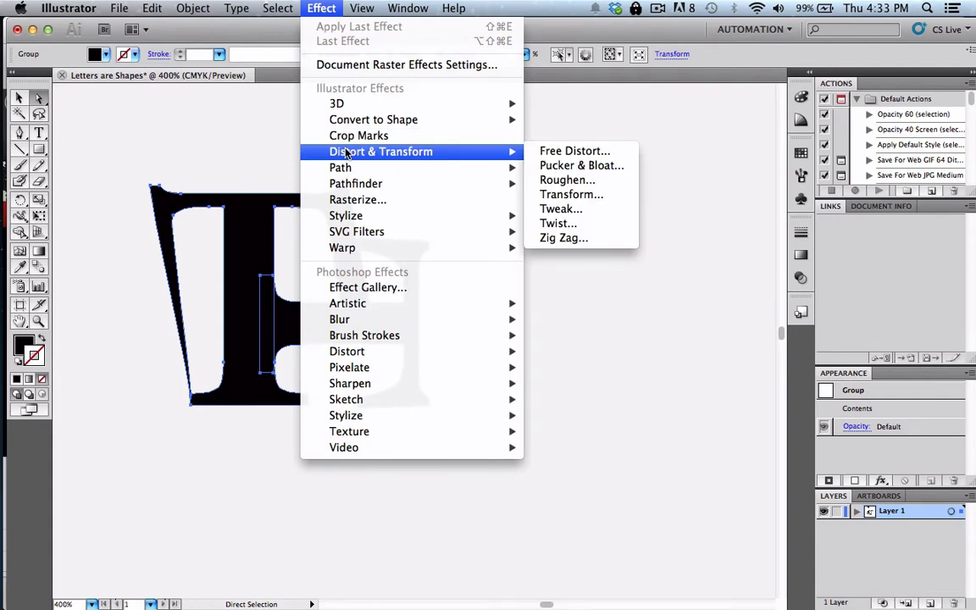
{"action": "left_click", "coordinate": [560, 167]}
{"action": "left_click_drag", "start_coordinate": [506, 172], "coordinate": [566, 113]}
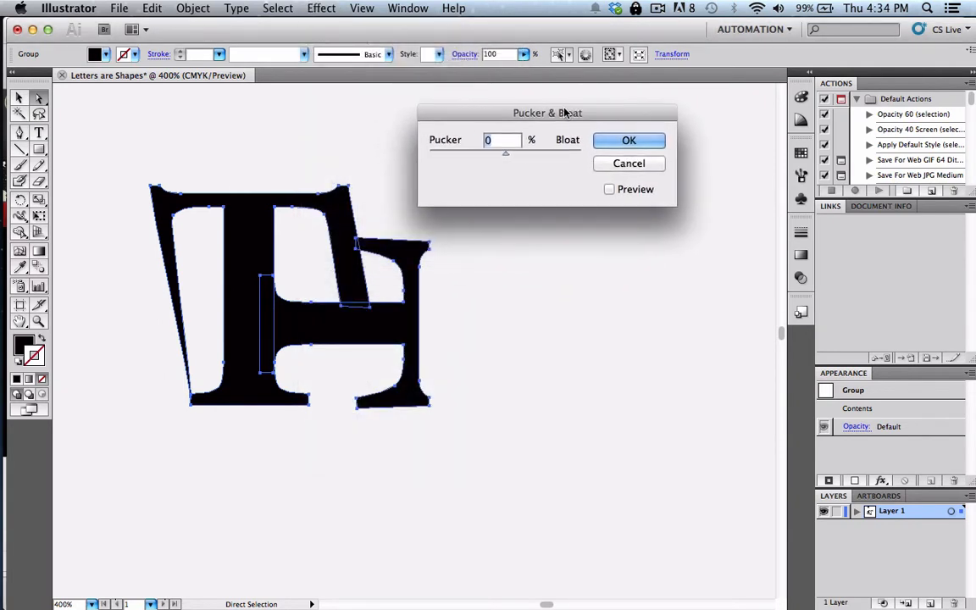
{"action": "left_click", "coordinate": [610, 190]}
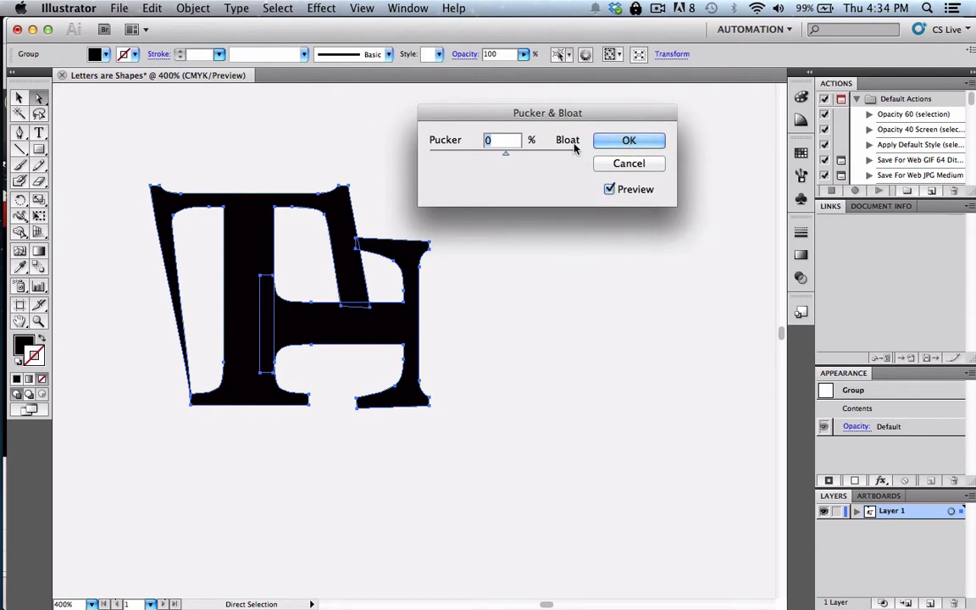
{"action": "left_click_drag", "start_coordinate": [506, 152], "coordinate": [545, 169]}
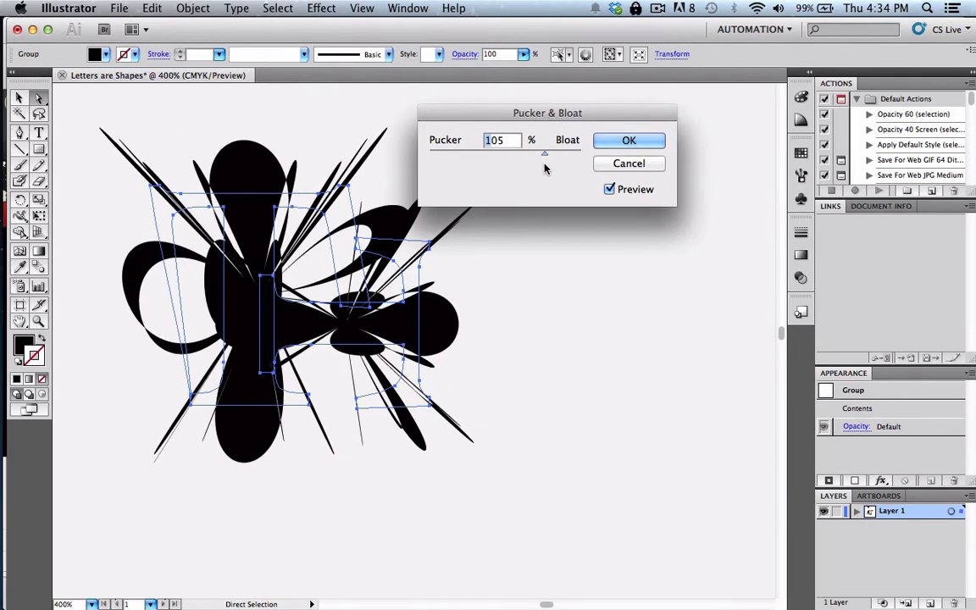
{"action": "left_click", "coordinate": [622, 144]}
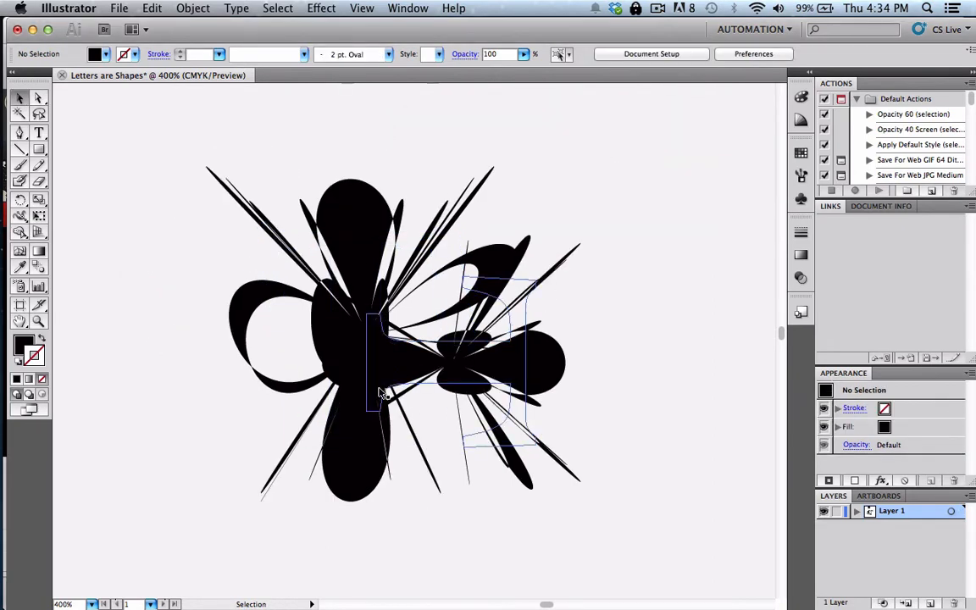
Step: Duplicate the bloated letter group and place the copy directly left of the original at the same height
{"action": "left_click", "coordinate": [379, 392]}
{"action": "key", "text": "super+c"}
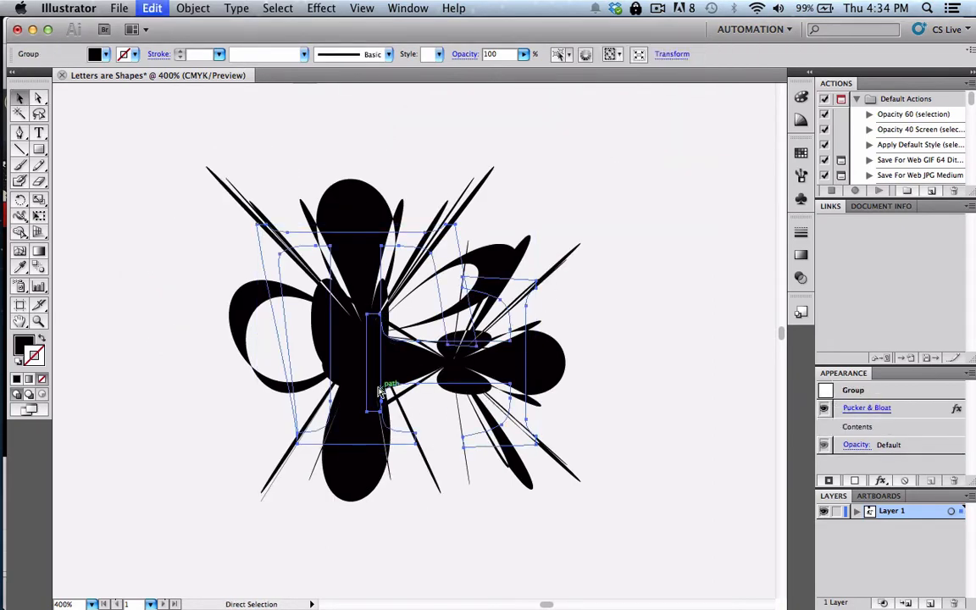
{"action": "key", "text": "super+v"}
{"action": "key", "text": "a"}
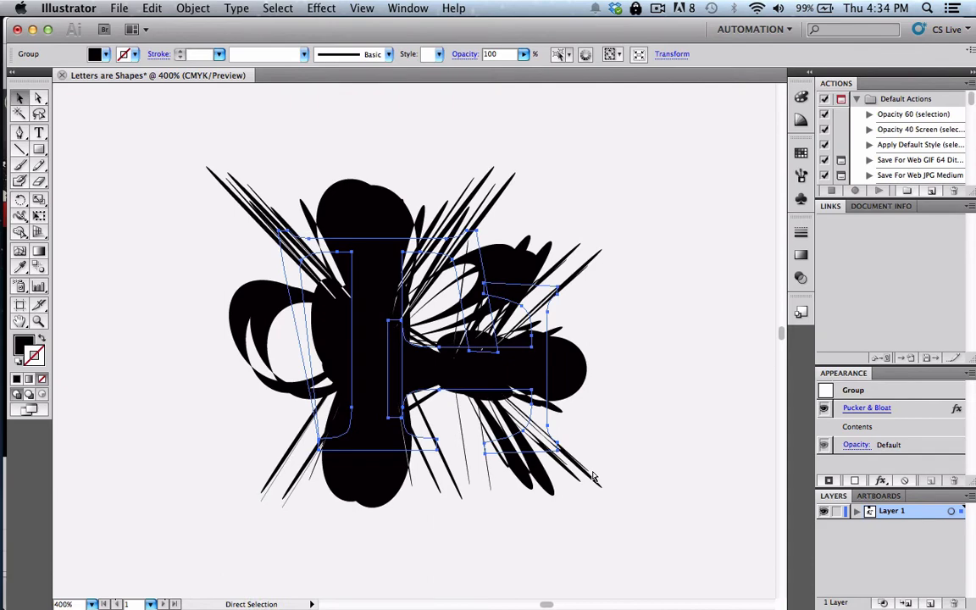
{"action": "key", "text": "super+minus"}
{"action": "key", "text": "super+minus"}
{"action": "key", "text": "v"}
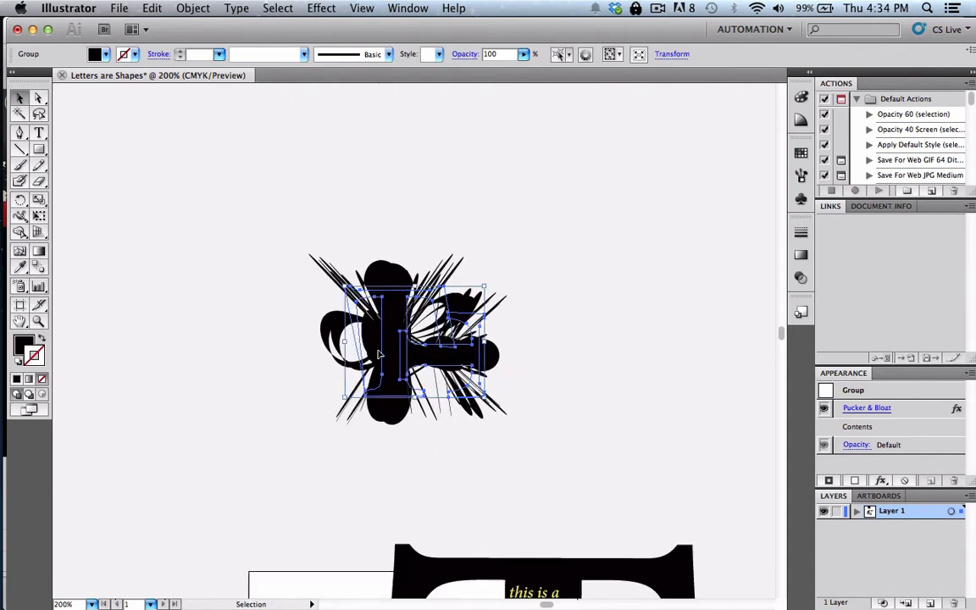
{"action": "left_click_drag", "start_coordinate": [379, 354], "coordinate": [205, 352]}
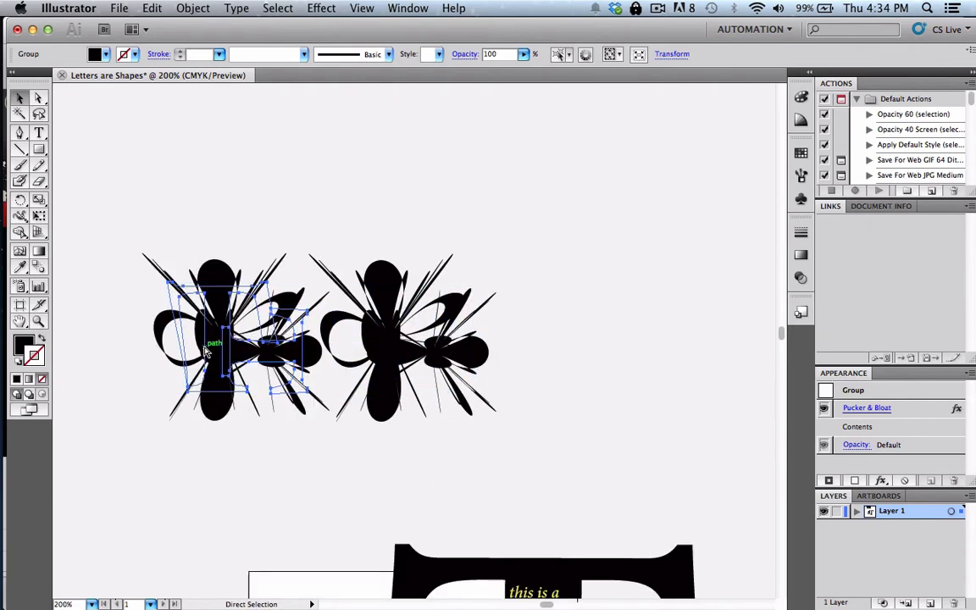
Step: Place two more copies of the bloated group above the existing pair to form a two-by-two grid
{"action": "left_click_drag", "start_coordinate": [363, 364], "coordinate": [200, 247]}
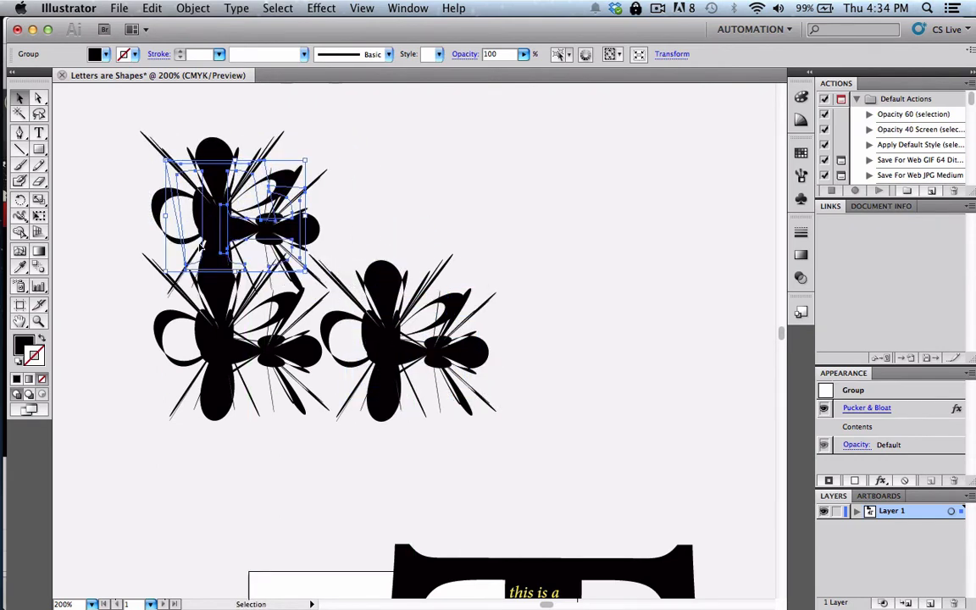
{"action": "key", "text": "Right"}
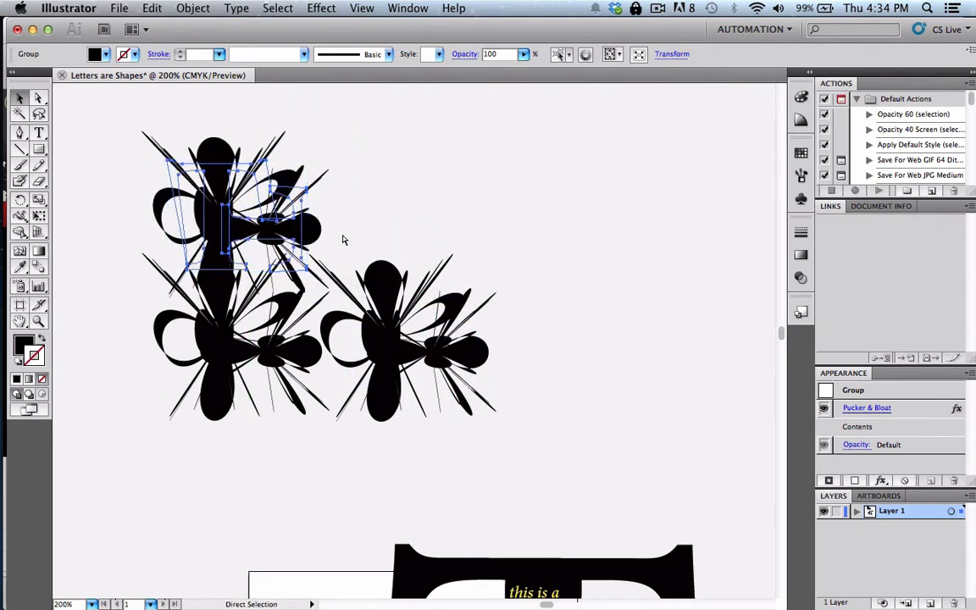
{"action": "key", "text": "super+v"}
{"action": "left_click_drag", "start_coordinate": [396, 372], "coordinate": [381, 253]}
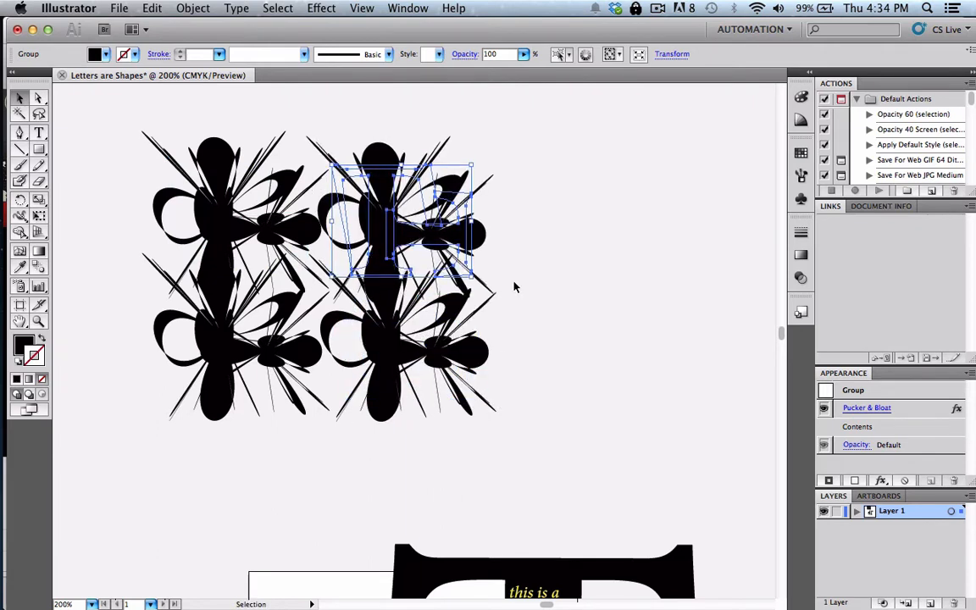
{"action": "left_click", "coordinate": [623, 323]}
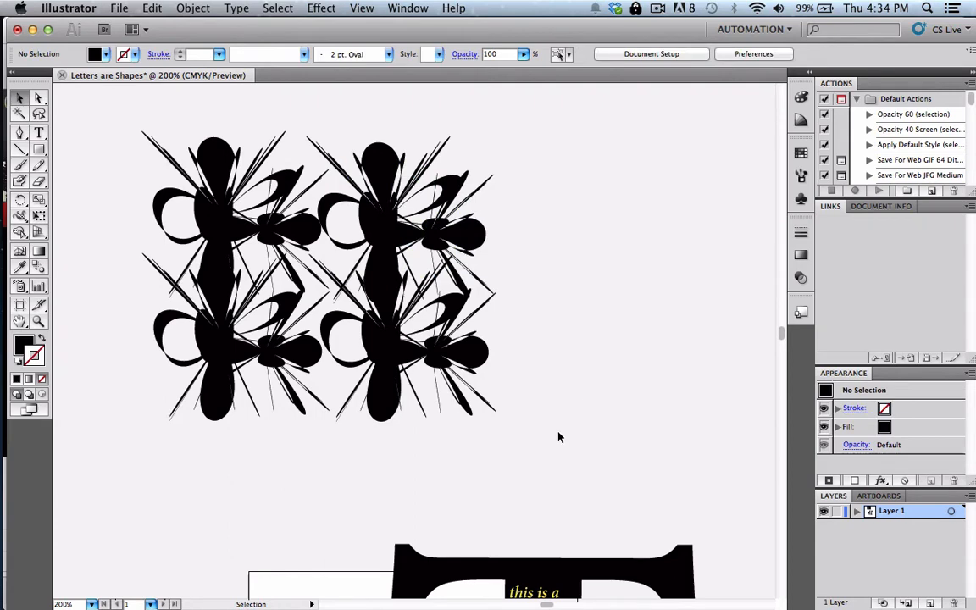
Step: Rotate all four bloated copies together about 45° clockwise and stretch them larger in both directions
{"action": "left_click_drag", "start_coordinate": [561, 430], "coordinate": [119, 120]}
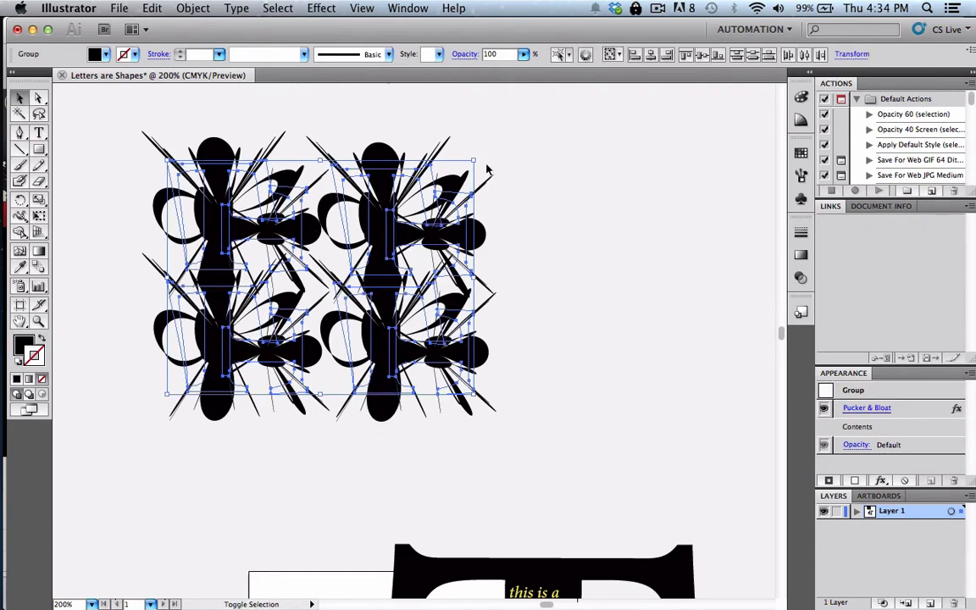
{"action": "left_click_drag", "start_coordinate": [479, 156], "coordinate": [500, 234]}
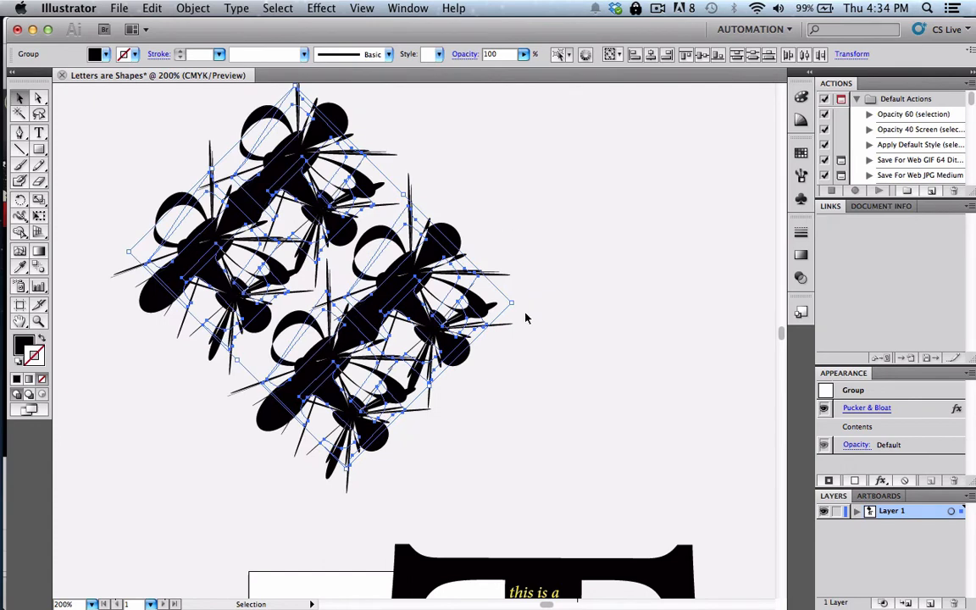
{"action": "scroll", "coordinate": [514, 167], "scroll_direction": "down", "scroll_amount": 5}
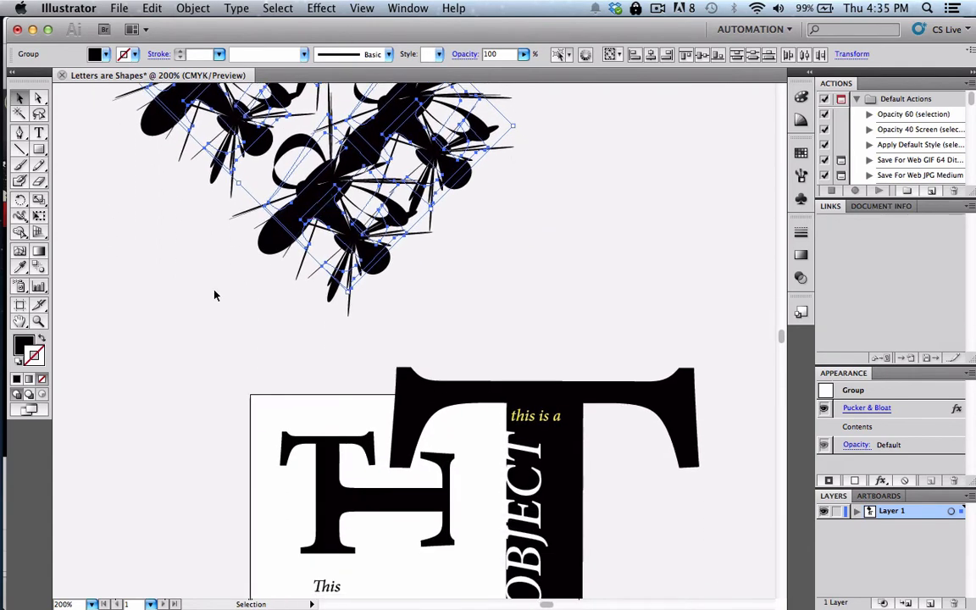
{"action": "scroll", "coordinate": [214, 292], "scroll_direction": "up", "scroll_amount": 3}
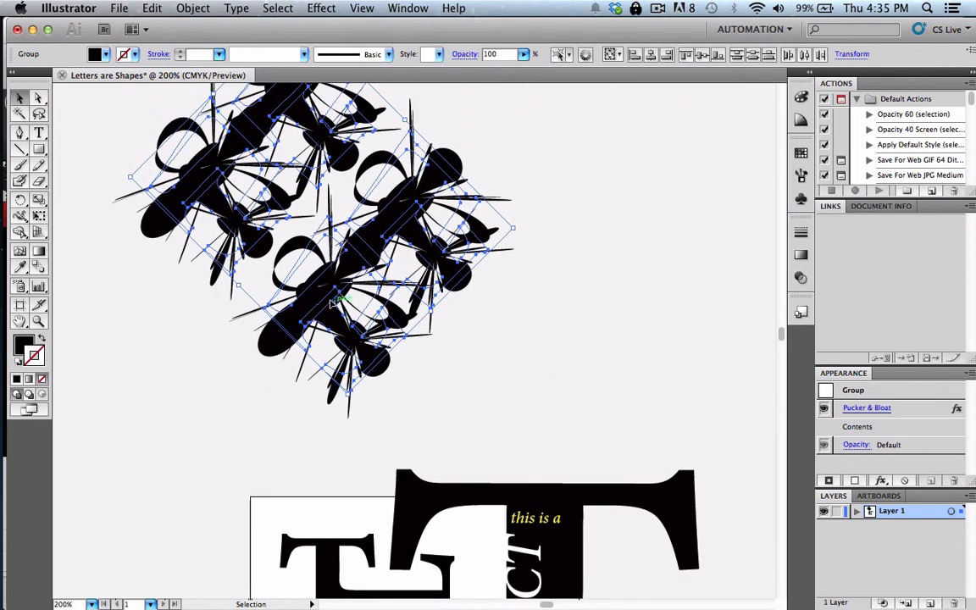
{"action": "left_click_drag", "start_coordinate": [327, 283], "coordinate": [320, 367]}
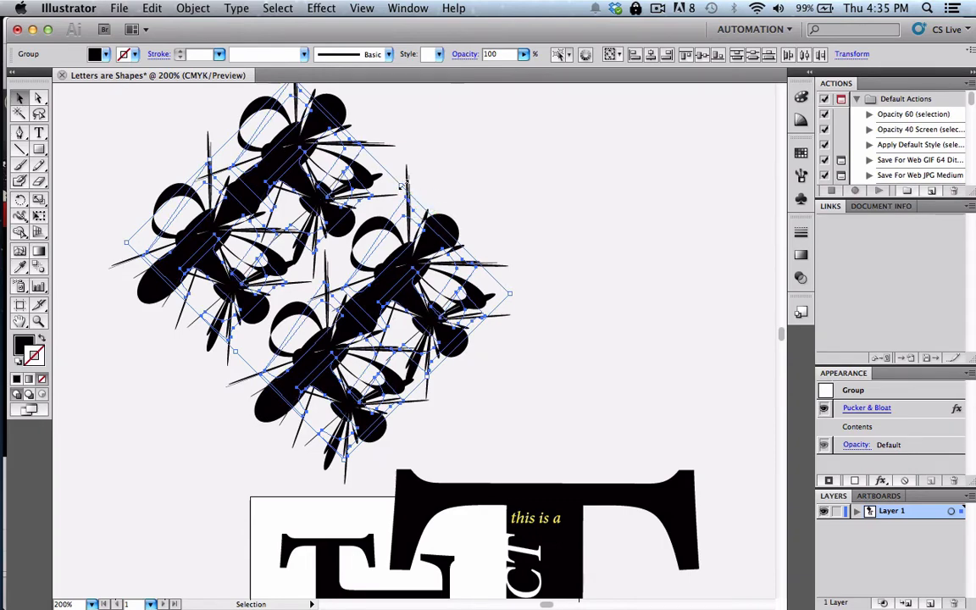
{"action": "left_click_drag", "start_coordinate": [405, 187], "coordinate": [476, 133]}
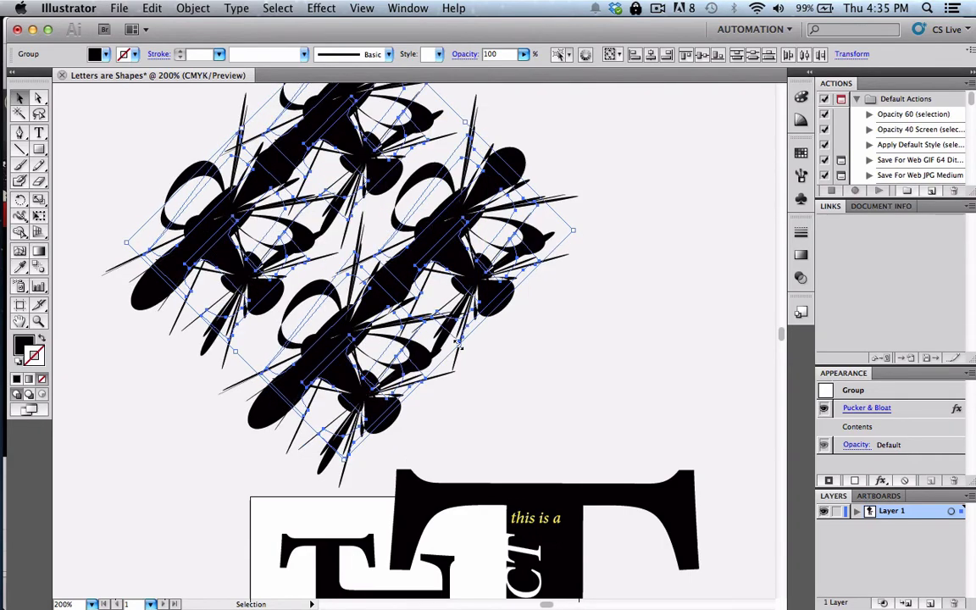
{"action": "left_click_drag", "start_coordinate": [458, 345], "coordinate": [477, 378]}
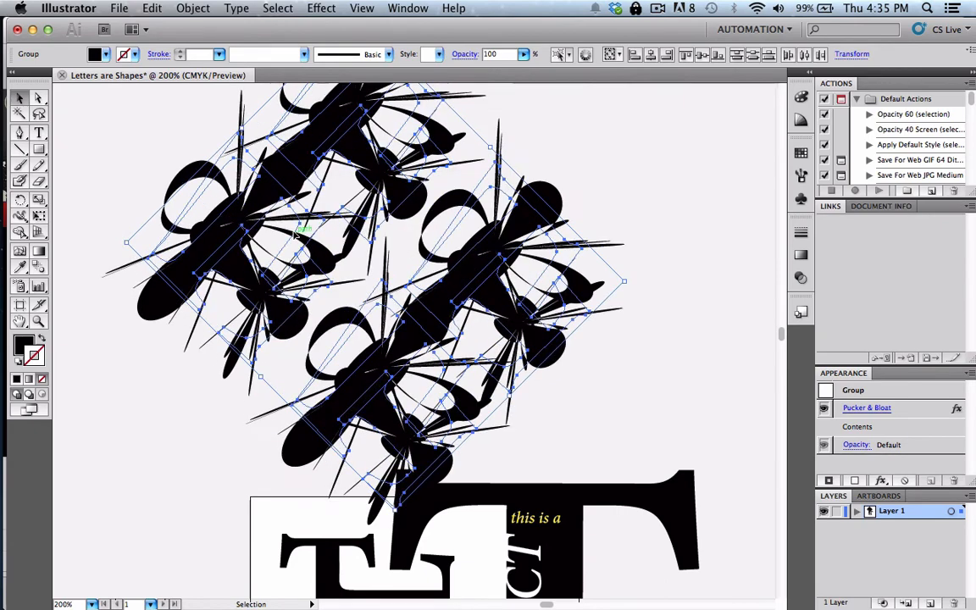
Step: Group the four rotated copies and move the group up and left, mostly clear of the large T
{"action": "left_click", "coordinate": [191, 9]}
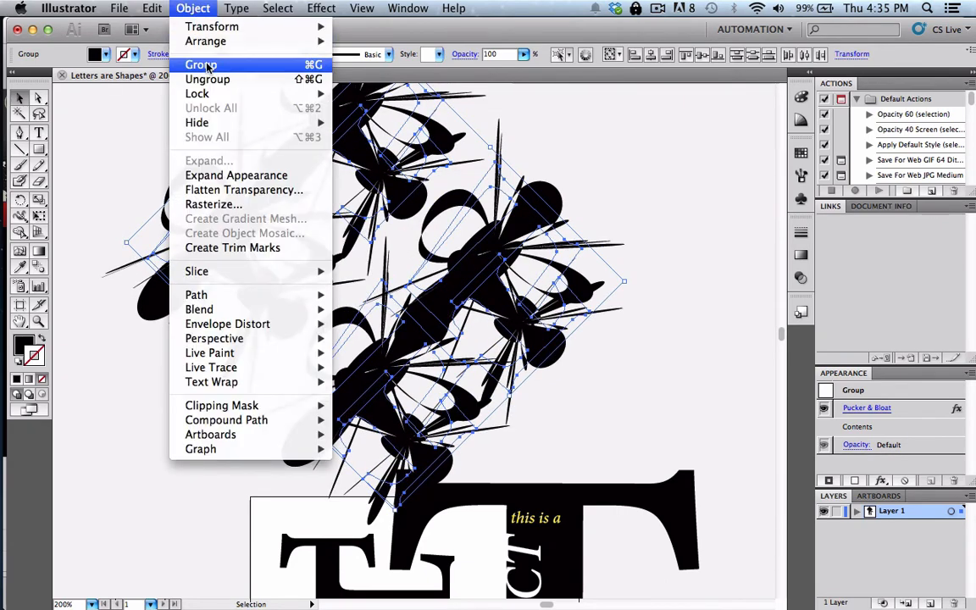
{"action": "left_click", "coordinate": [204, 66]}
{"action": "left_click", "coordinate": [678, 379]}
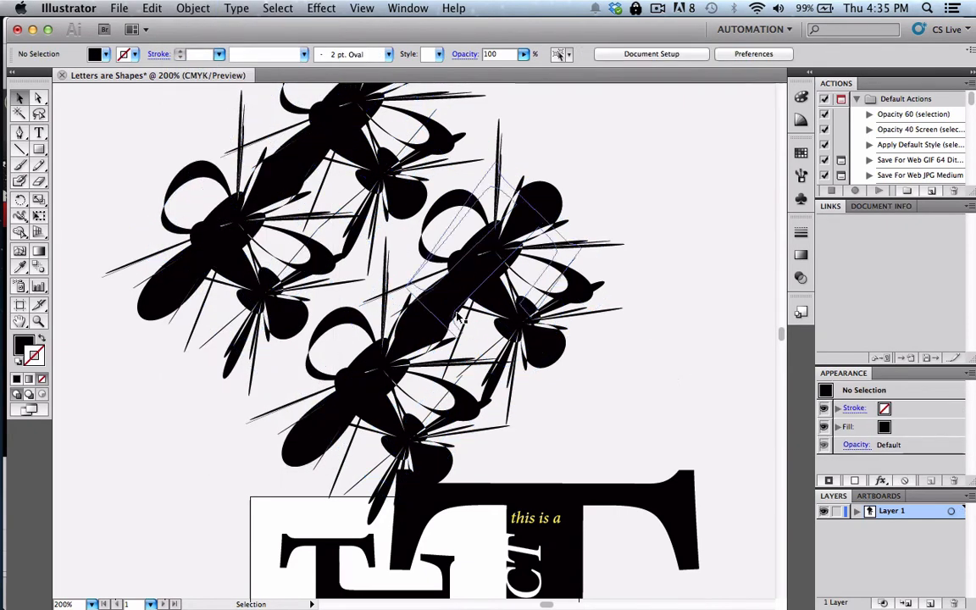
{"action": "left_click_drag", "start_coordinate": [450, 303], "coordinate": [386, 280]}
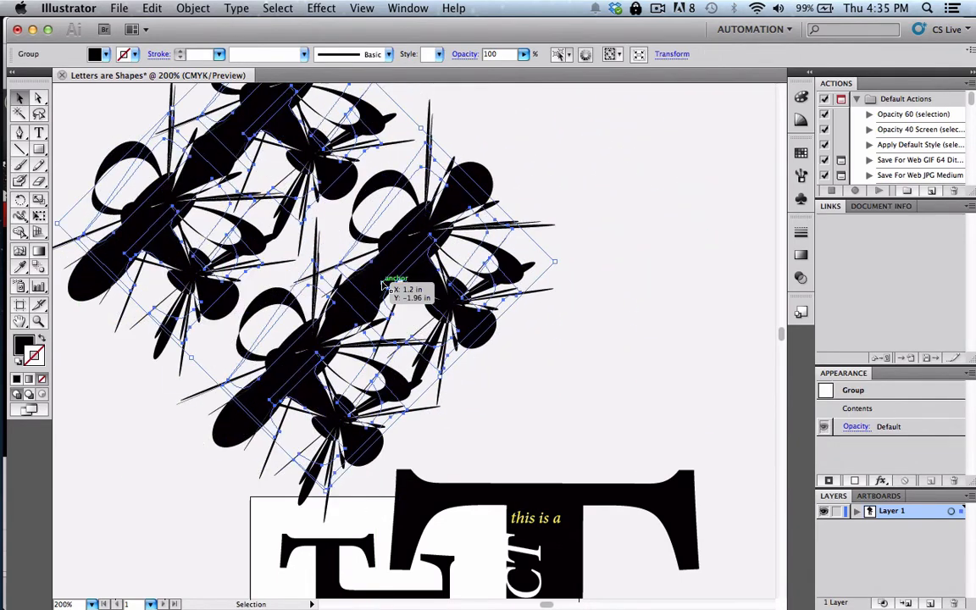
{"action": "left_click", "coordinate": [589, 332]}
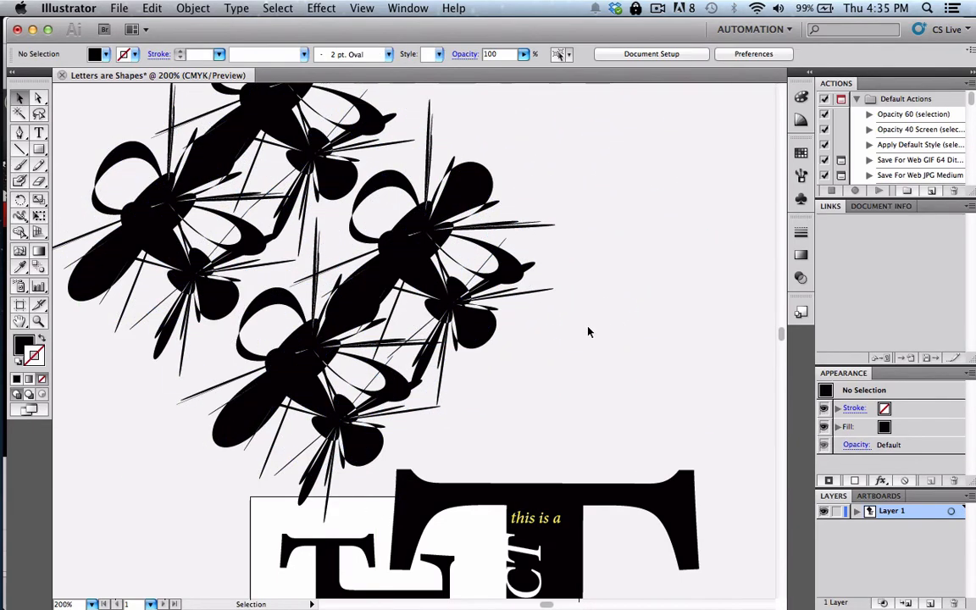
Step: Create a new layer, Layer 2, and move it beneath Layer 1
{"action": "scroll", "coordinate": [679, 317], "scroll_direction": "down", "scroll_amount": 5}
{"action": "scroll", "coordinate": [679, 318], "scroll_direction": "right", "scroll_amount": 4}
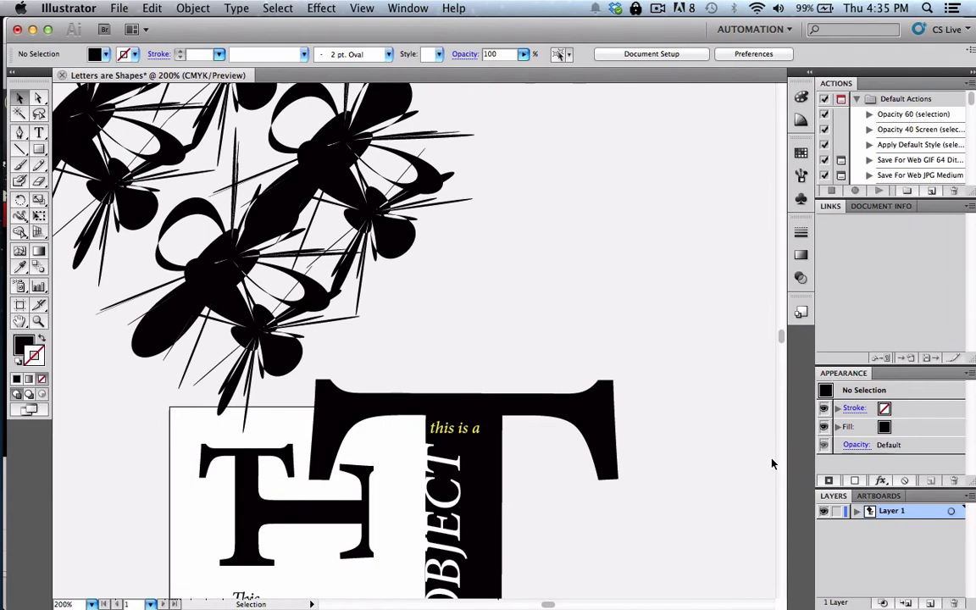
{"action": "scroll", "coordinate": [772, 463], "scroll_direction": "down", "scroll_amount": 5}
{"action": "scroll", "coordinate": [773, 461], "scroll_direction": "up", "scroll_amount": 2}
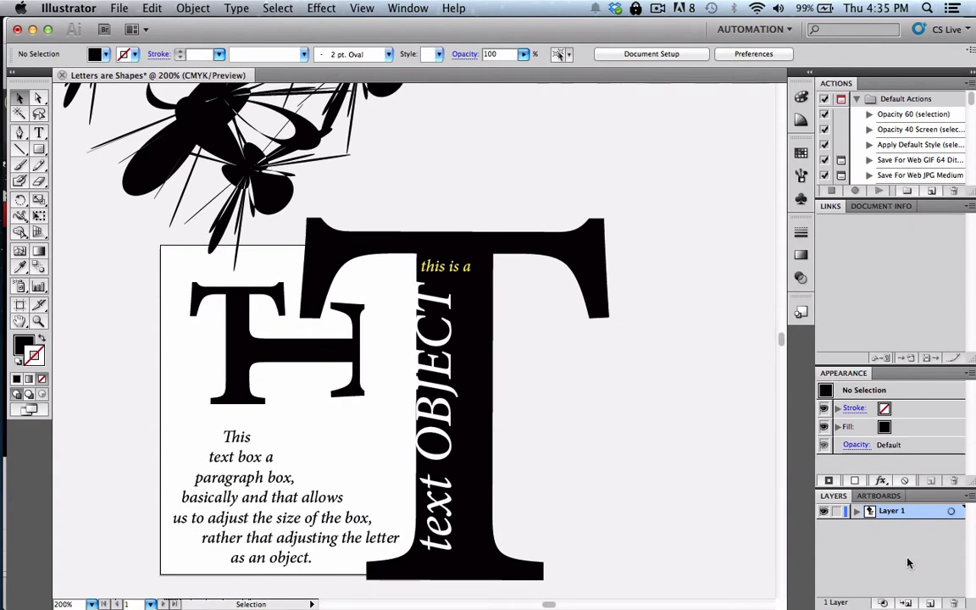
{"action": "left_click", "coordinate": [932, 604]}
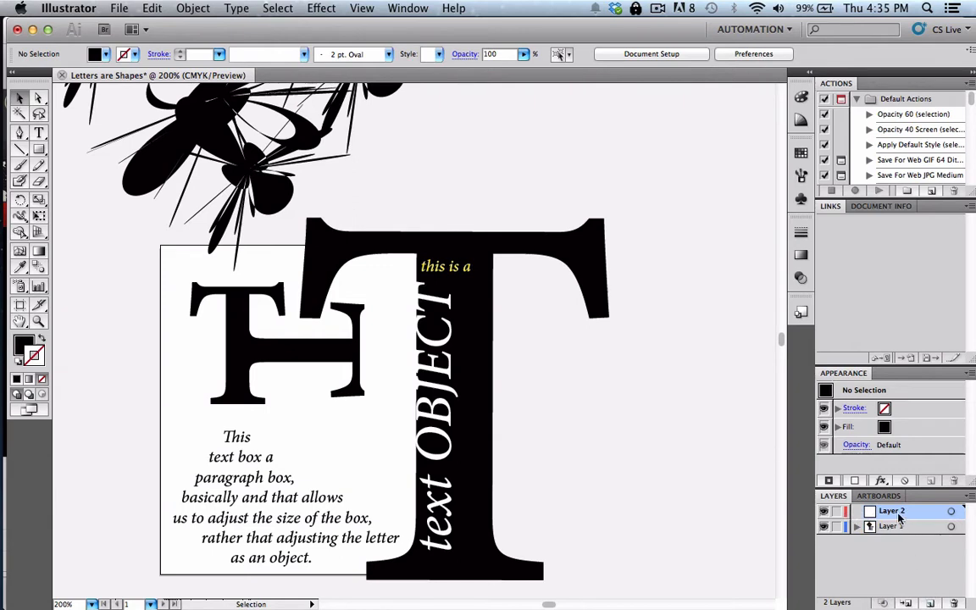
{"action": "left_click_drag", "start_coordinate": [898, 519], "coordinate": [898, 536]}
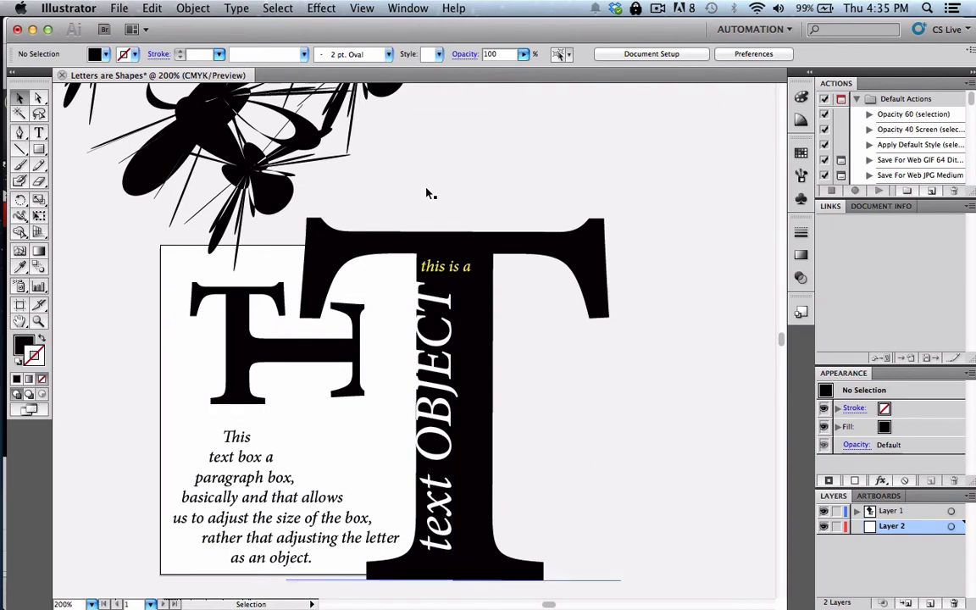
Step: Cut the grouped four-copy pattern out of Layer 1
{"action": "left_click", "coordinate": [235, 121]}
{"action": "scroll", "coordinate": [338, 159], "scroll_direction": "up", "scroll_amount": 5}
{"action": "scroll", "coordinate": [338, 159], "scroll_direction": "left", "scroll_amount": 4}
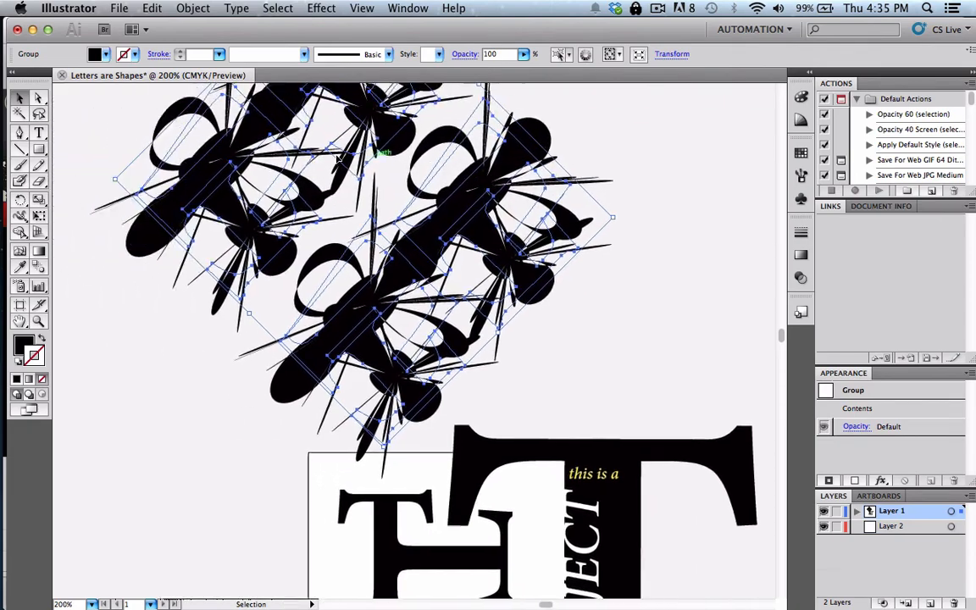
{"action": "left_click", "coordinate": [120, 8]}
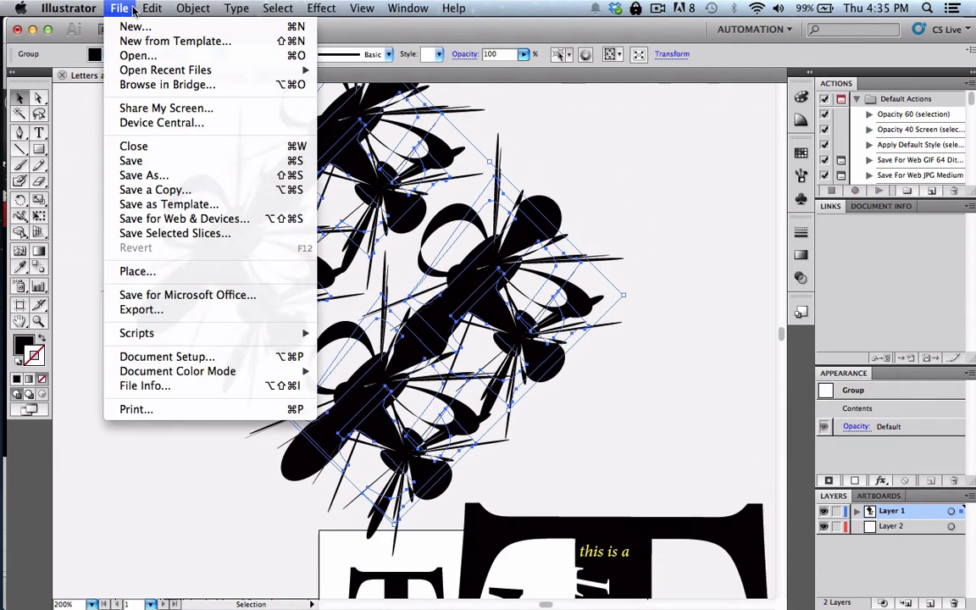
{"action": "mouse_move", "coordinate": [142, 11]}
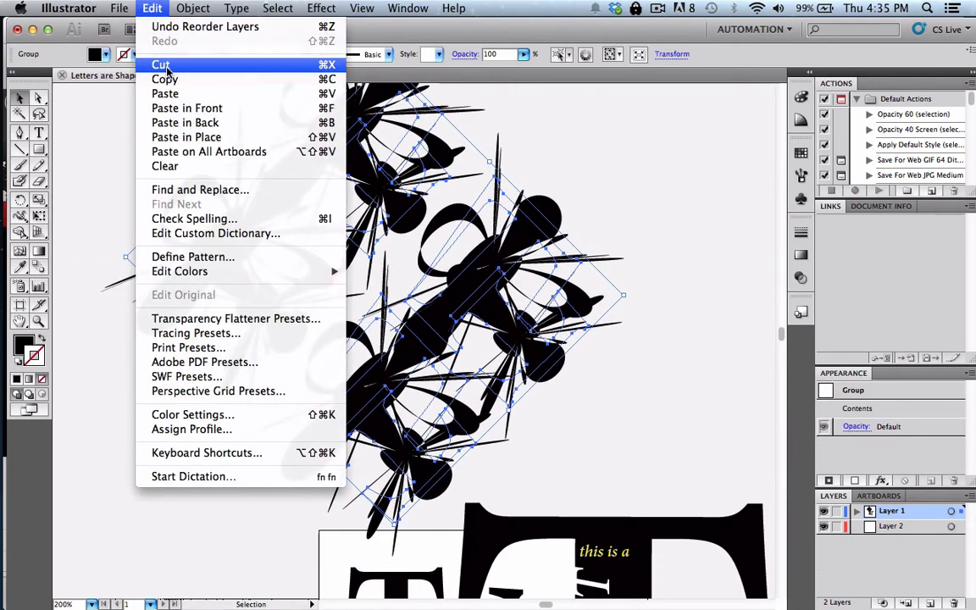
{"action": "left_click", "coordinate": [160, 64]}
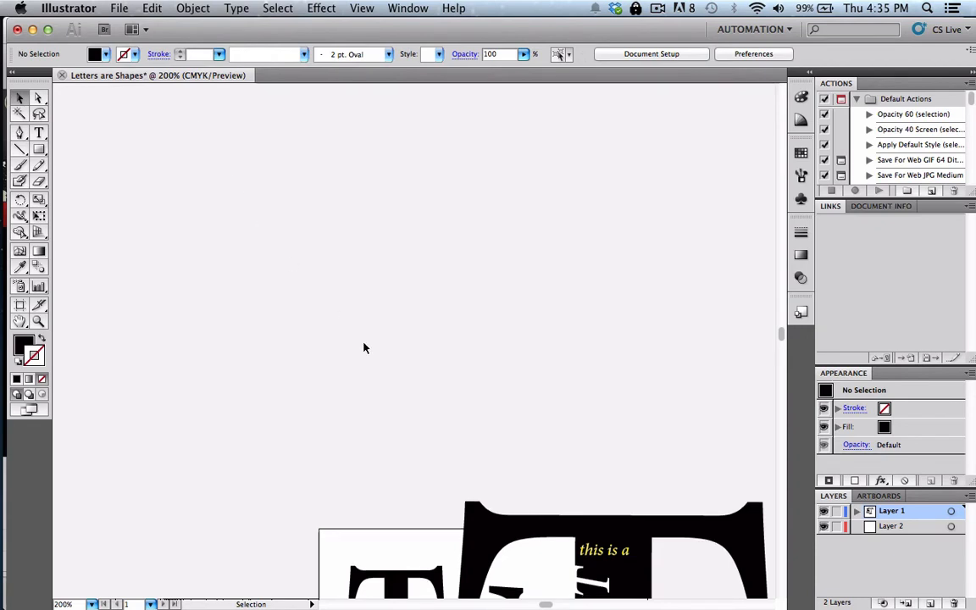
{"action": "scroll", "coordinate": [365, 347], "scroll_direction": "down", "scroll_amount": 10}
{"action": "scroll", "coordinate": [364, 347], "scroll_direction": "right", "scroll_amount": 4}
{"action": "scroll", "coordinate": [364, 348], "scroll_direction": "up", "scroll_amount": 3}
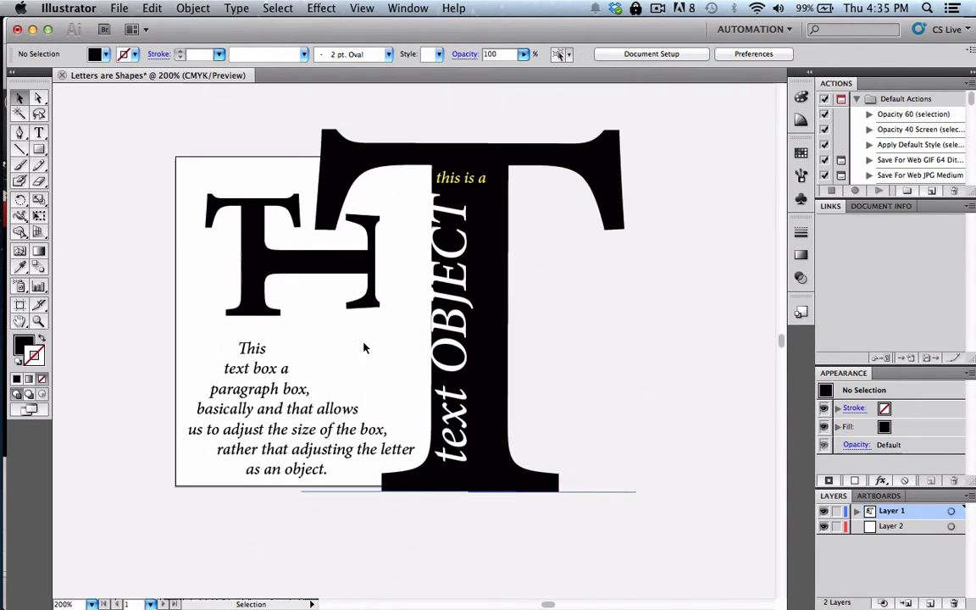
Step: Paste the cut four-copy pattern into Layer 2 and lock Layer 1
{"action": "left_click", "coordinate": [919, 528]}
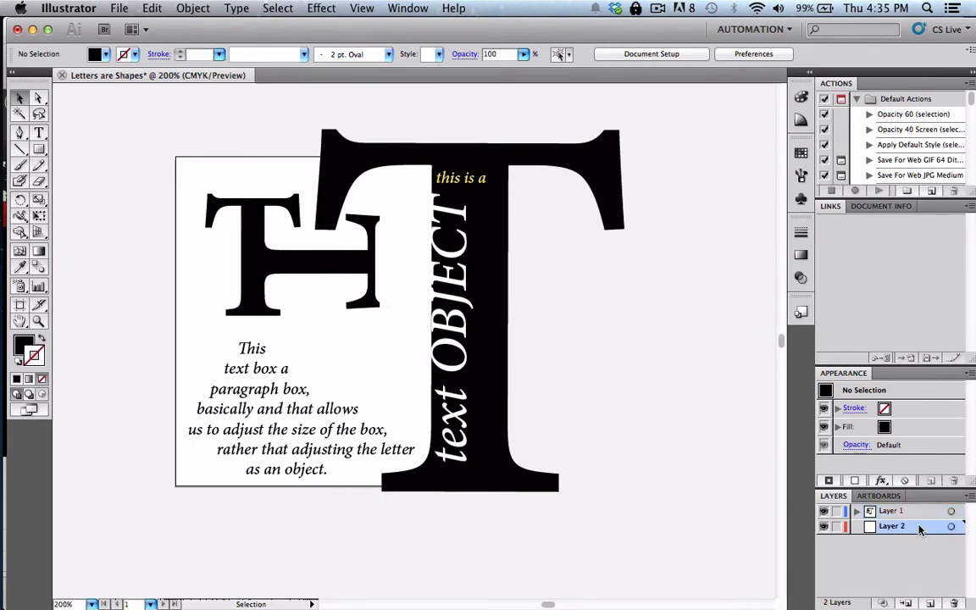
{"action": "left_click", "coordinate": [152, 8]}
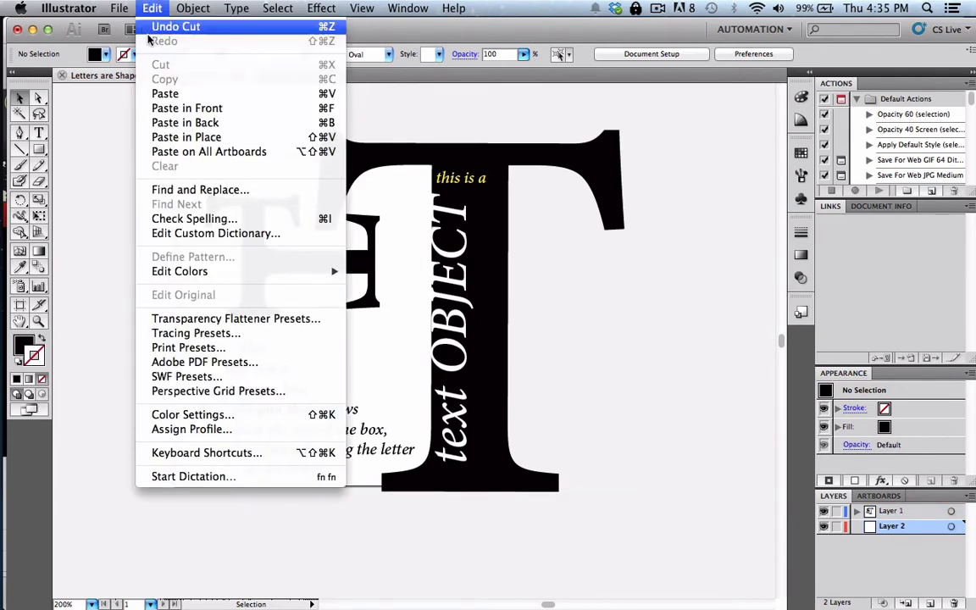
{"action": "left_click", "coordinate": [166, 94]}
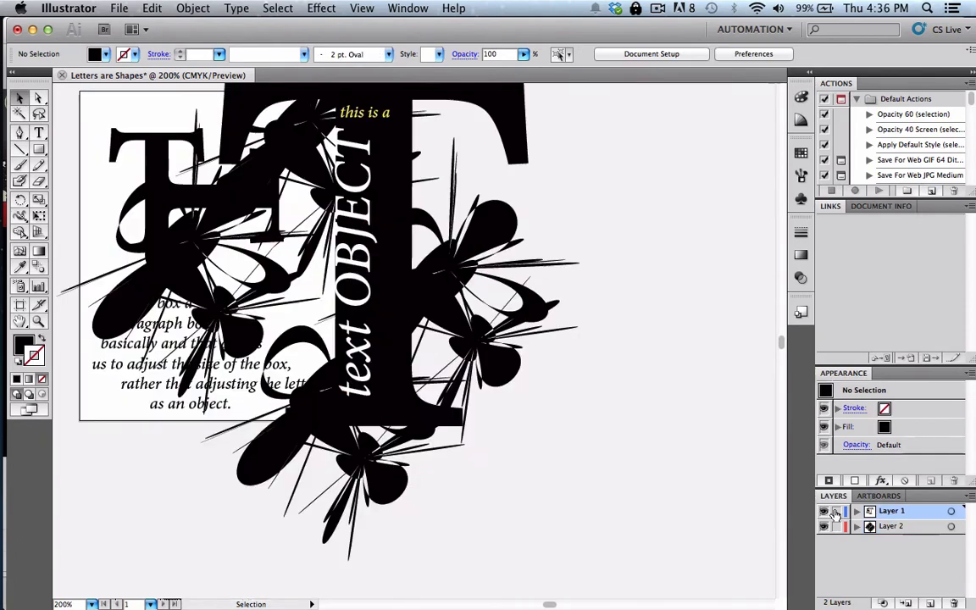
Step: Move the pasted pattern up and left so it sits behind the TH letters, the paragraph and the large T
{"action": "left_click", "coordinate": [385, 497]}
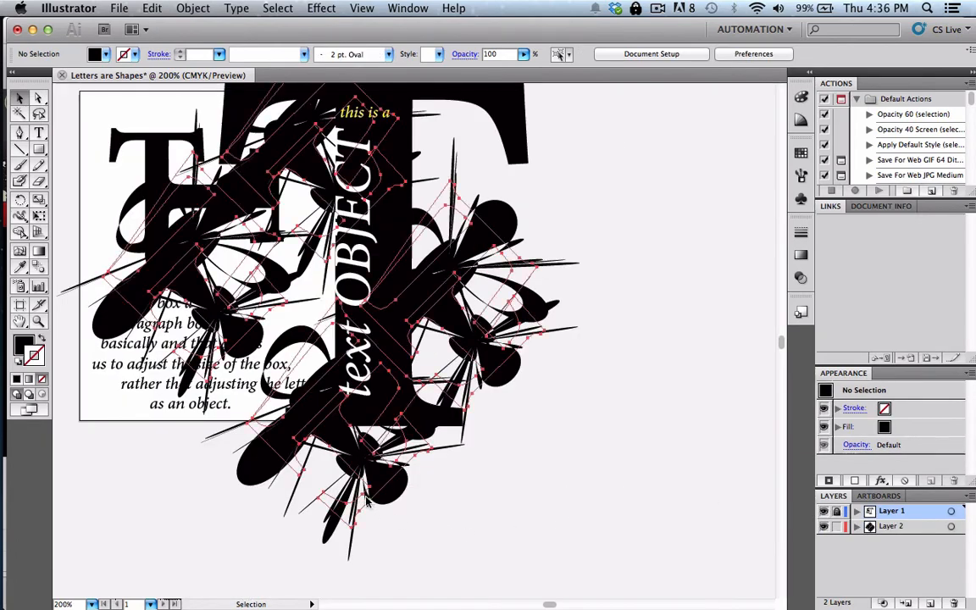
{"action": "left_click_drag", "start_coordinate": [385, 496], "coordinate": [330, 480]}
{"action": "scroll", "coordinate": [329, 479], "scroll_direction": "up", "scroll_amount": 5}
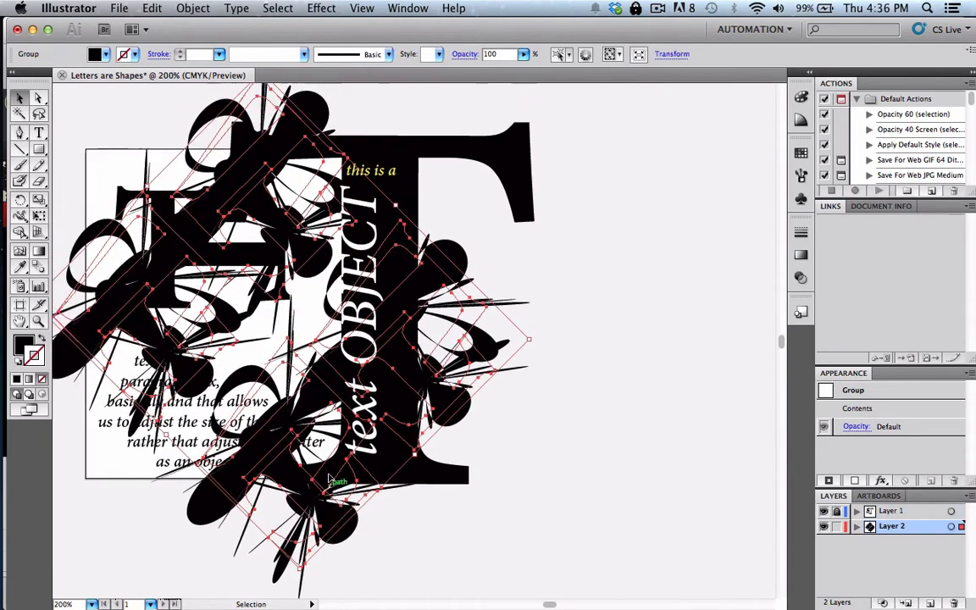
{"action": "left_click_drag", "start_coordinate": [353, 581], "coordinate": [342, 559]}
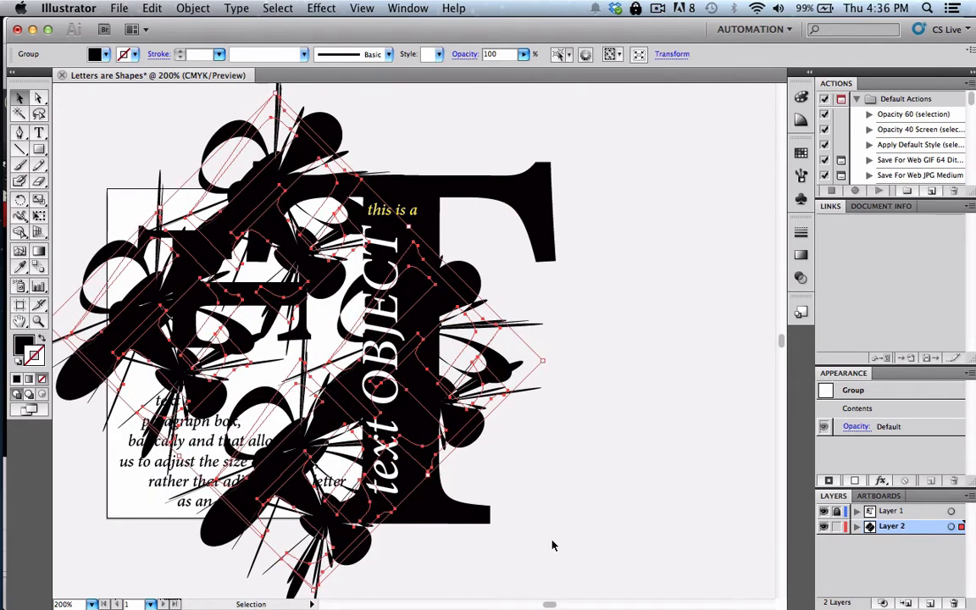
{"action": "scroll", "coordinate": [649, 408], "scroll_direction": "left", "scroll_amount": 3}
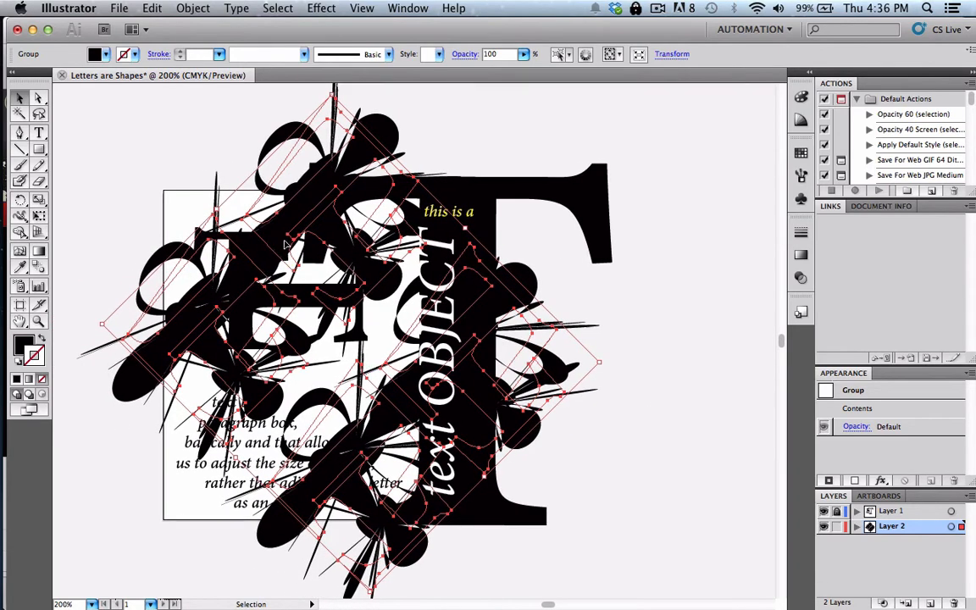
Step: Reduce the pattern group's opacity to 46% and deselect it
{"action": "left_click", "coordinate": [524, 54]}
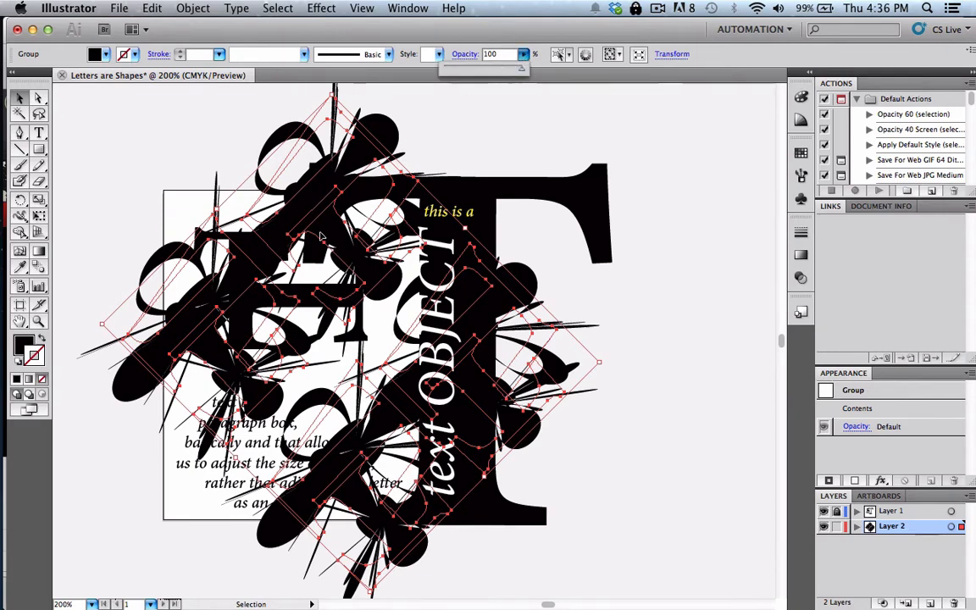
{"action": "left_click_drag", "start_coordinate": [518, 68], "coordinate": [480, 75]}
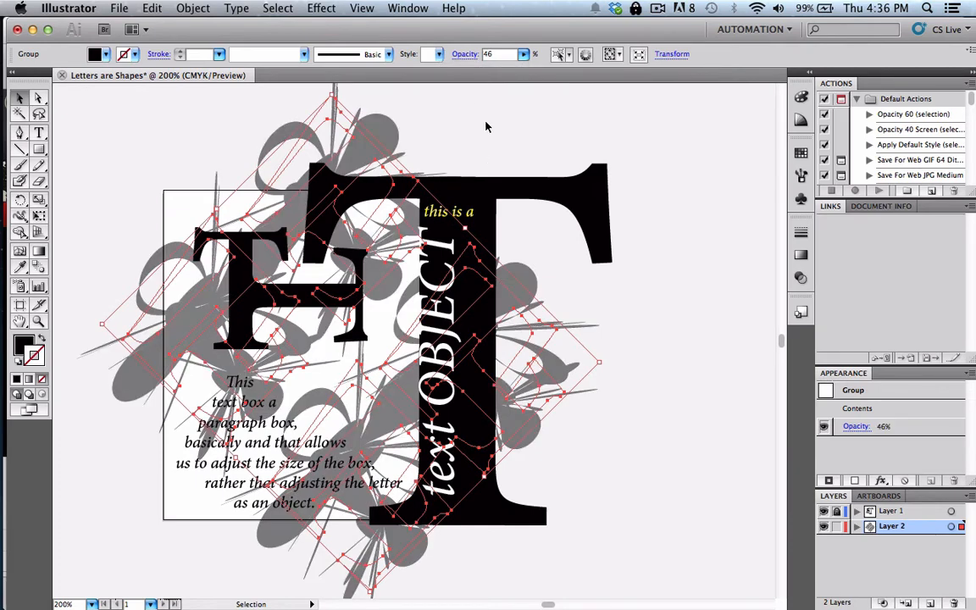
{"action": "left_click", "coordinate": [671, 302]}
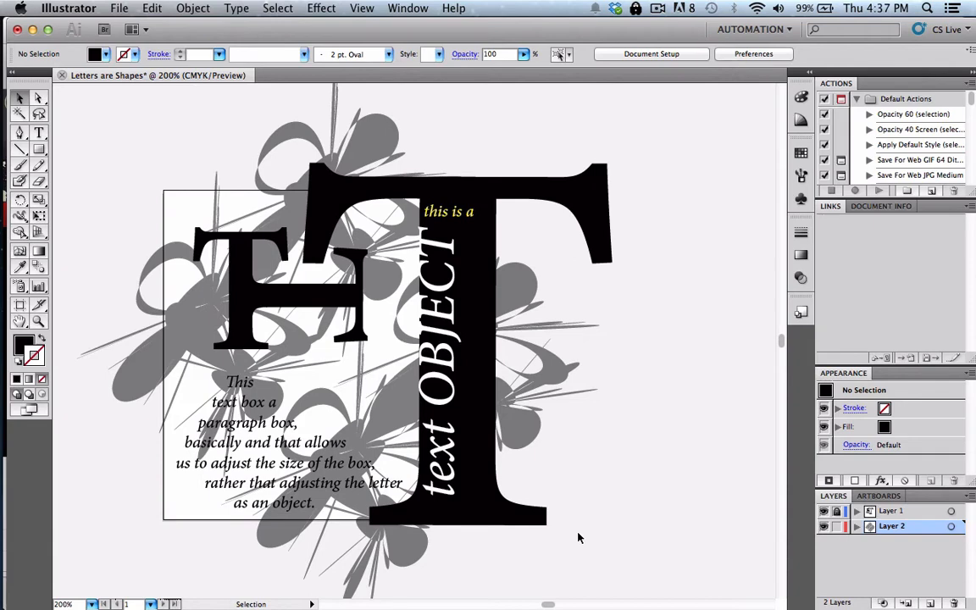
Step: Add a letter T in the empty space above the artwork, set its size to 48 pt, and shift it slightly down and right
{"action": "scroll", "coordinate": [579, 537], "scroll_direction": "up", "scroll_amount": 5}
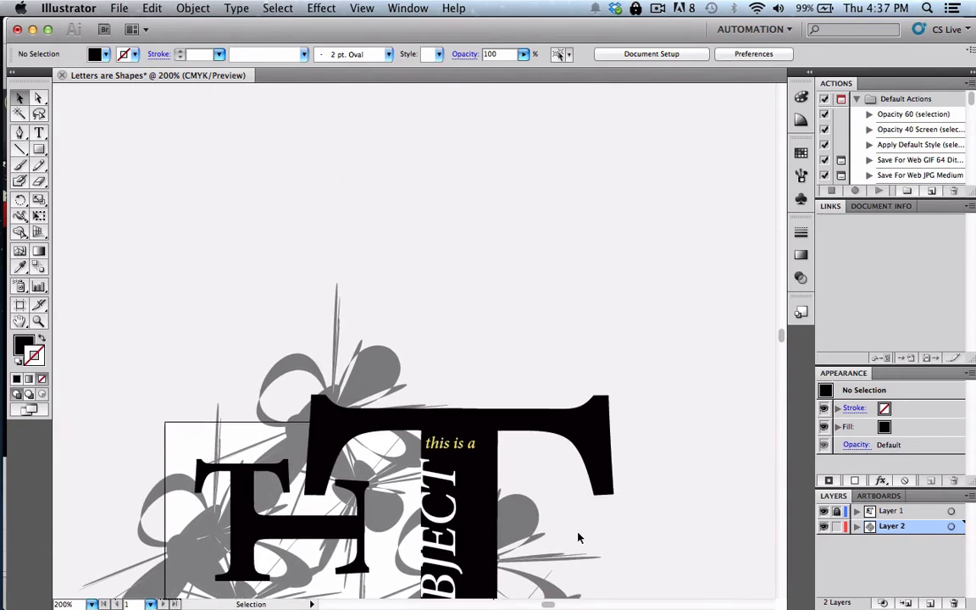
{"action": "scroll", "coordinate": [578, 537], "scroll_direction": "up", "scroll_amount": 2}
{"action": "left_click", "coordinate": [39, 132]}
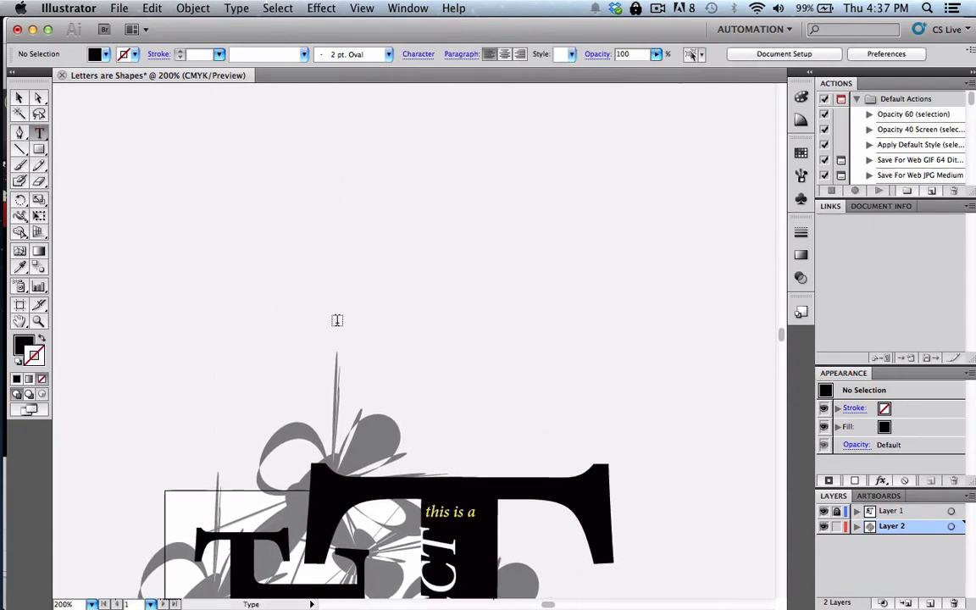
{"action": "left_click", "coordinate": [20, 98]}
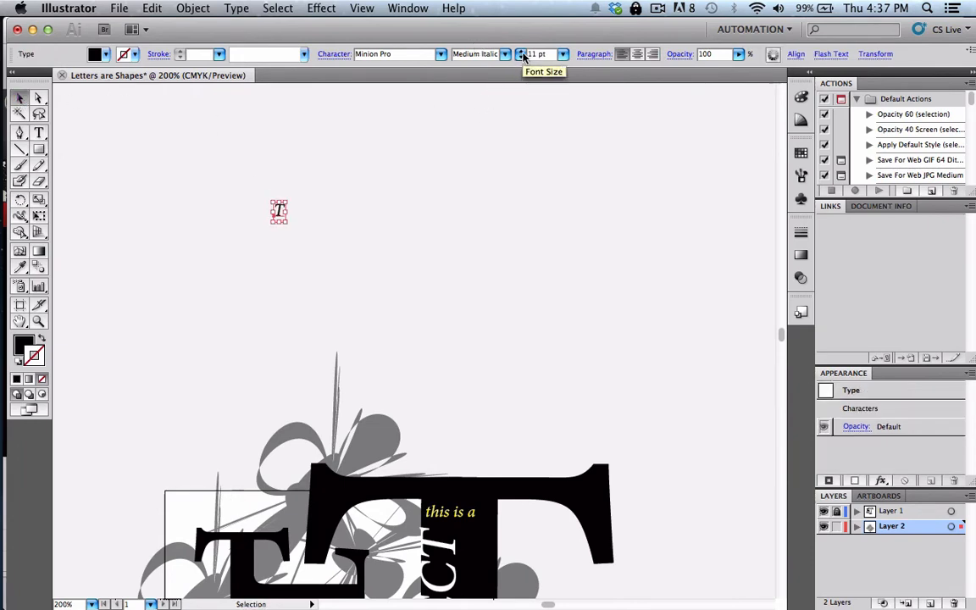
{"action": "left_click", "coordinate": [563, 54]}
{"action": "left_click", "coordinate": [562, 155]}
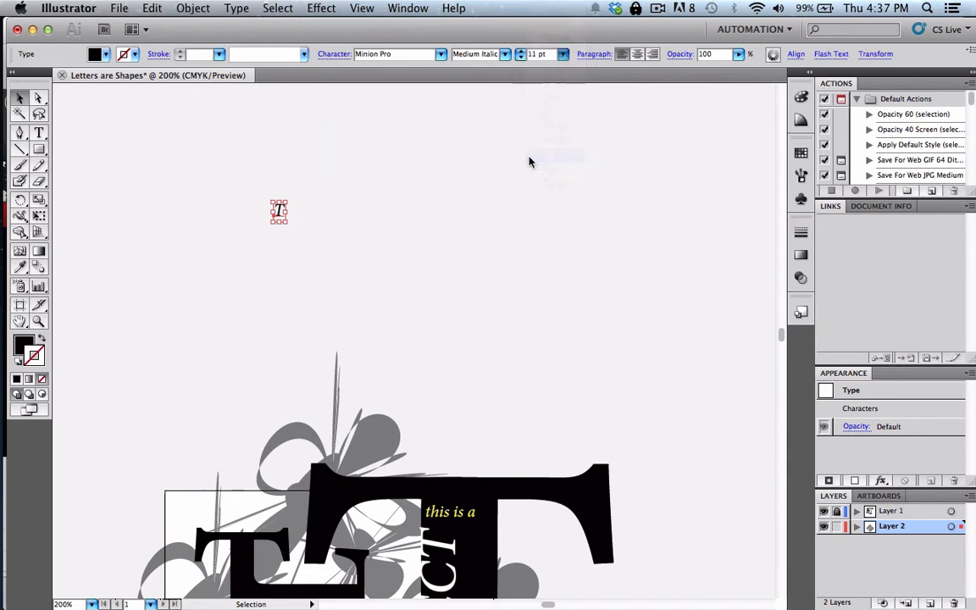
{"action": "left_click", "coordinate": [136, 183]}
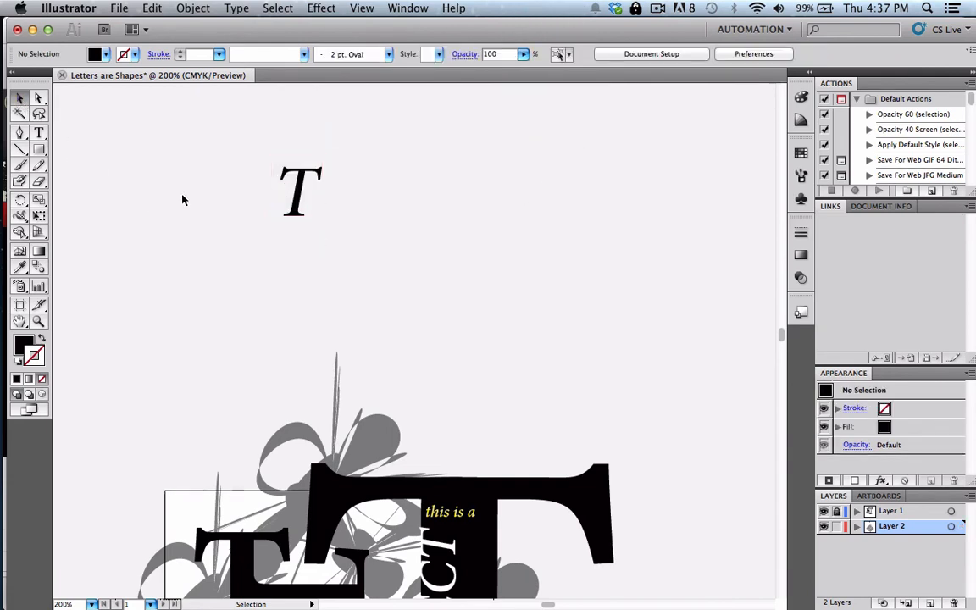
{"action": "left_click_drag", "start_coordinate": [299, 209], "coordinate": [318, 249]}
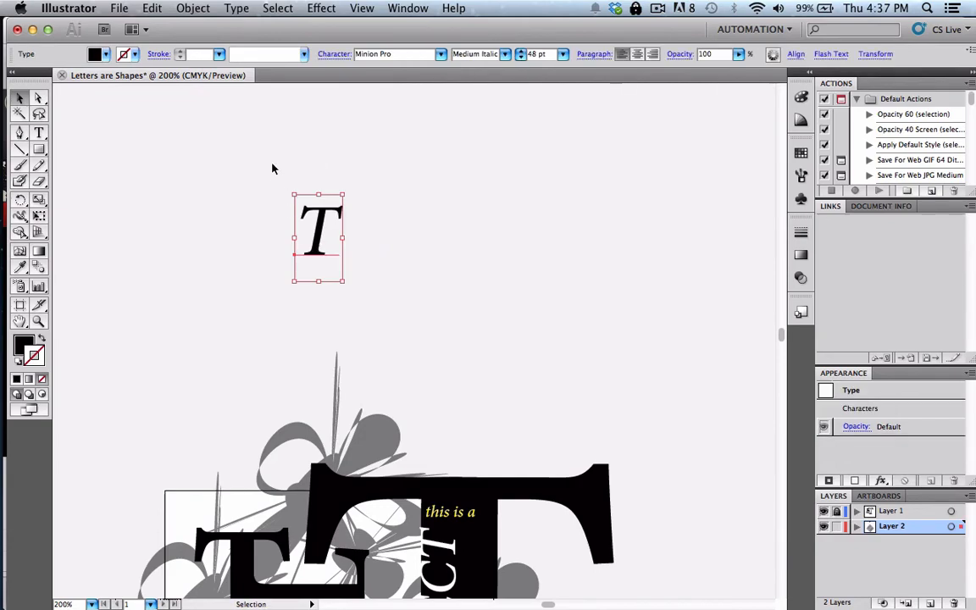
Step: Convert the 48 pt letter T to outlines and deselect it
{"action": "left_click", "coordinate": [188, 7]}
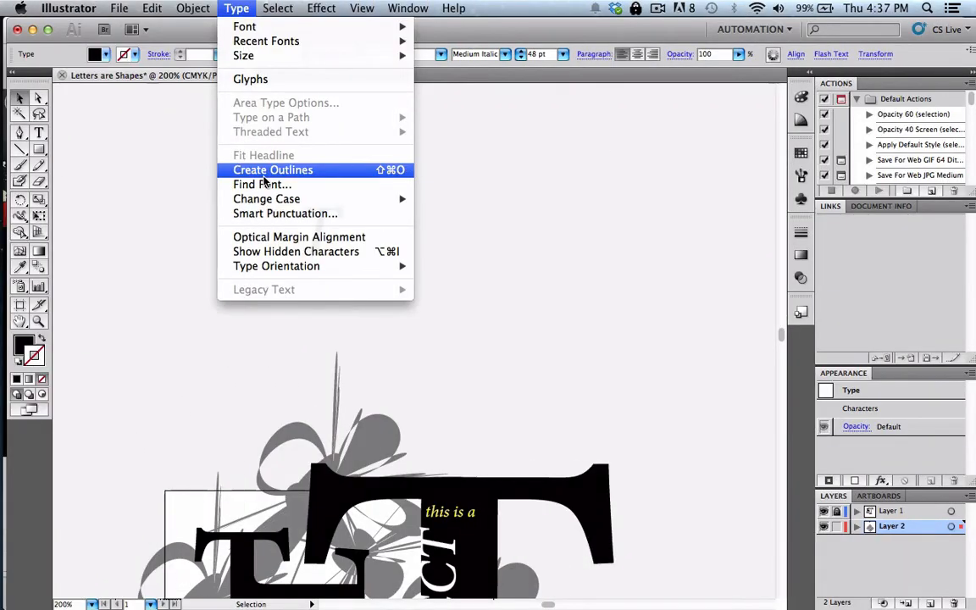
{"action": "mouse_move", "coordinate": [188, 10]}
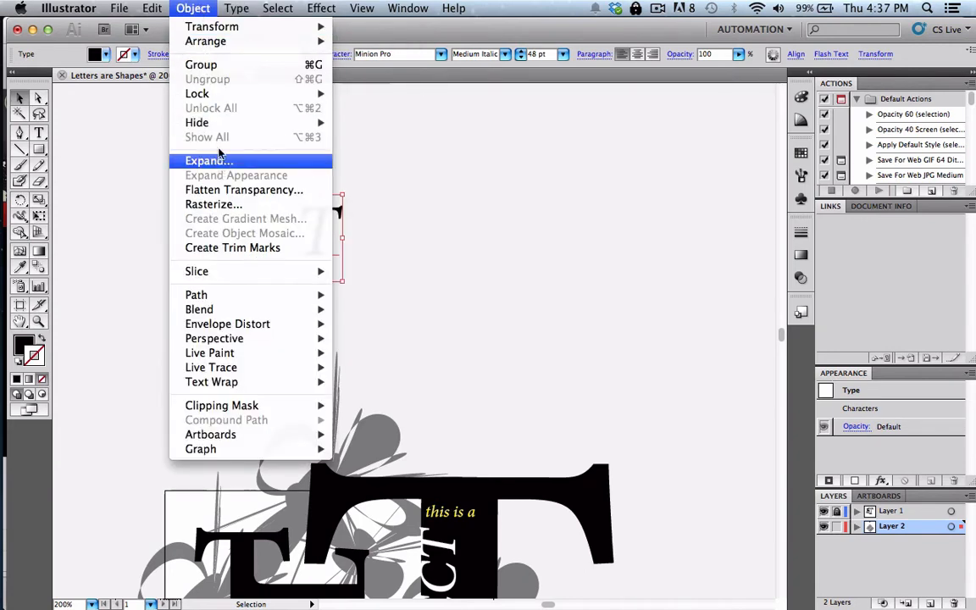
{"action": "mouse_move", "coordinate": [236, 9]}
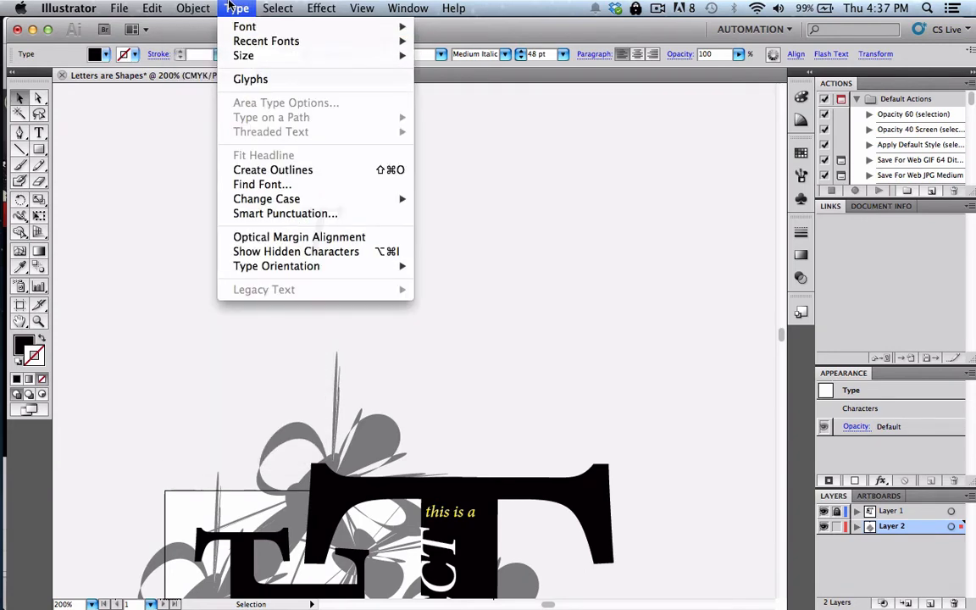
{"action": "left_click", "coordinate": [274, 170]}
{"action": "left_click", "coordinate": [379, 274]}
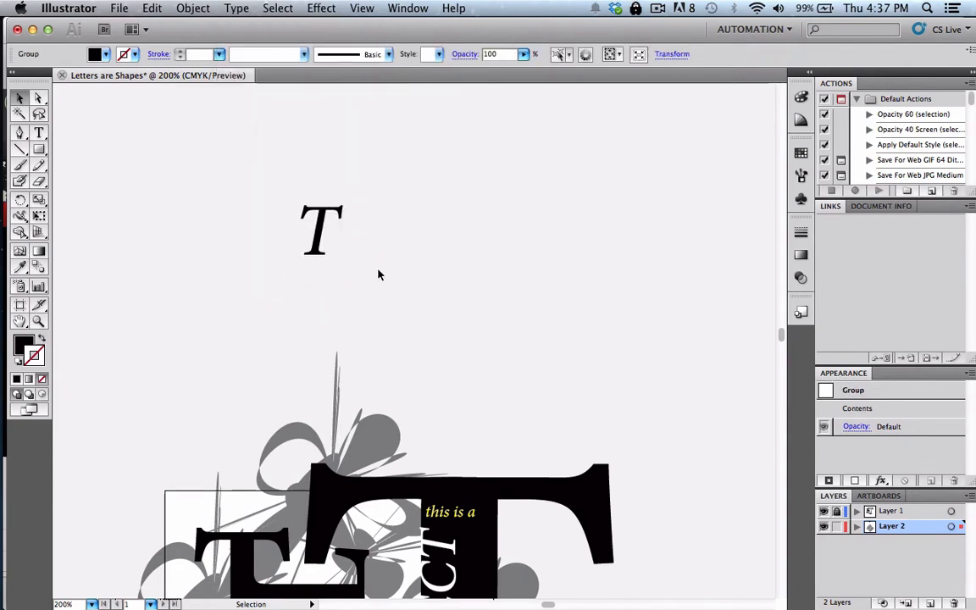
Step: Reshape the outlined T by pulling out separate anchor points at the stem's base, the right serif tip and the crossbar's right end
{"action": "left_click", "coordinate": [318, 240]}
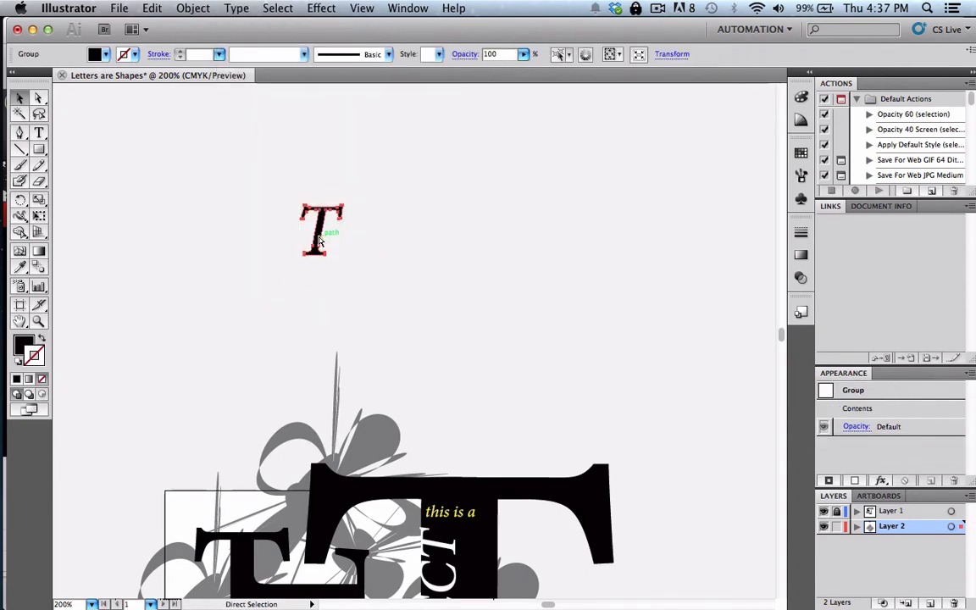
{"action": "key", "text": "super+equal"}
{"action": "key", "text": "super+equal"}
{"action": "scroll", "coordinate": [318, 242], "scroll_direction": "up", "scroll_amount": 5}
{"action": "scroll", "coordinate": [319, 242], "scroll_direction": "left", "scroll_amount": 2}
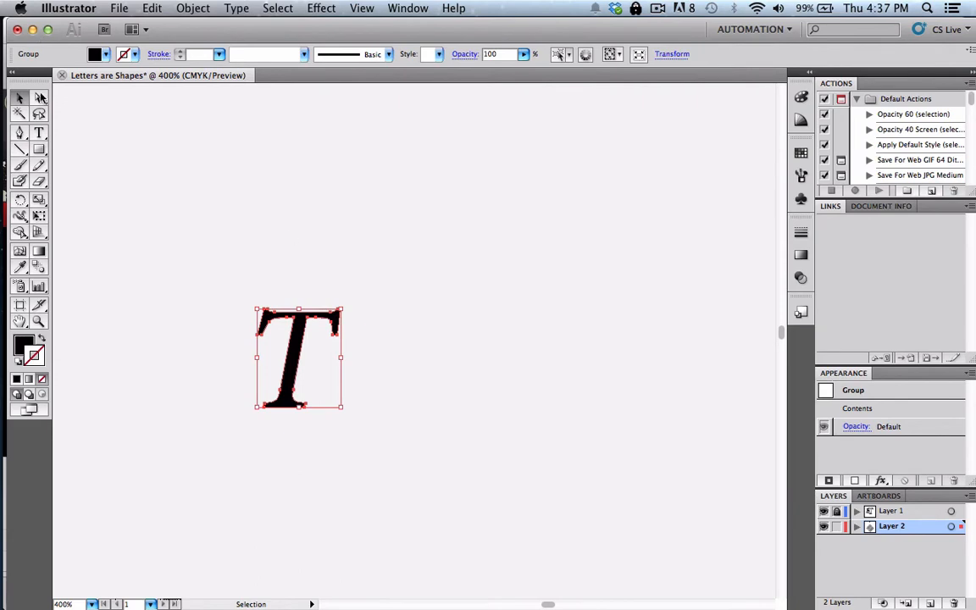
{"action": "left_click", "coordinate": [39, 97]}
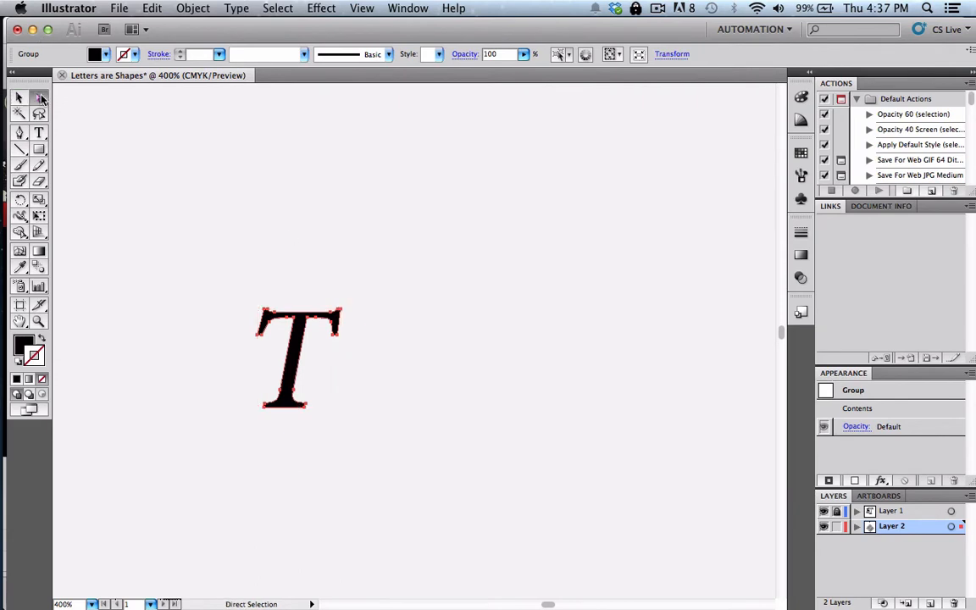
{"action": "left_click", "coordinate": [296, 396]}
{"action": "left_click_drag", "start_coordinate": [296, 396], "coordinate": [417, 383]}
{"action": "left_click_drag", "start_coordinate": [343, 338], "coordinate": [442, 296]}
{"action": "left_click_drag", "start_coordinate": [340, 316], "coordinate": [359, 203]}
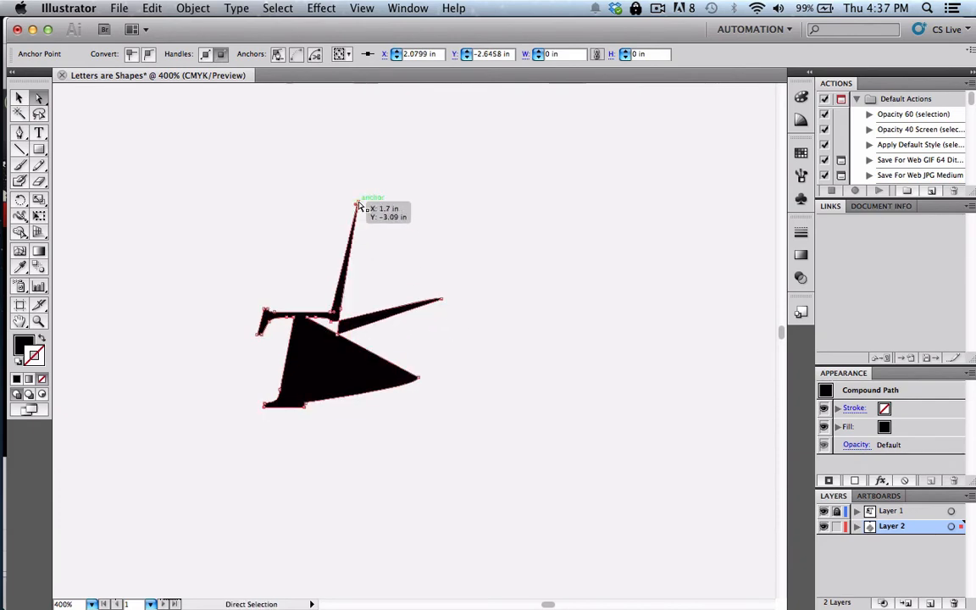
{"action": "left_click", "coordinate": [321, 156]}
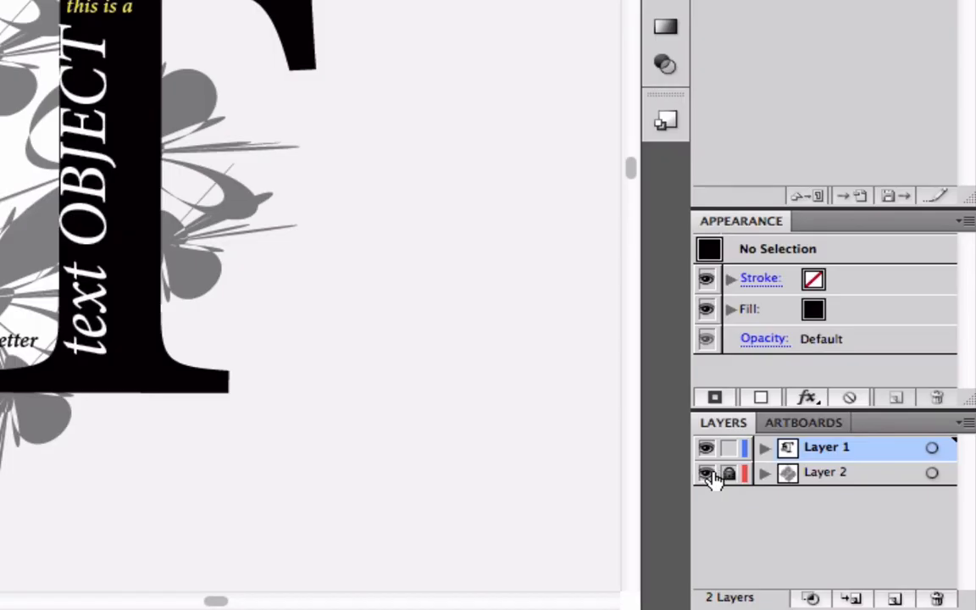
Step: Hide and show Layer 2, and do the same with Layer 1, to compare what each layer holds
{"action": "left_click", "coordinate": [826, 526]}
{"action": "left_click", "coordinate": [826, 526]}
{"action": "left_click", "coordinate": [708, 449]}
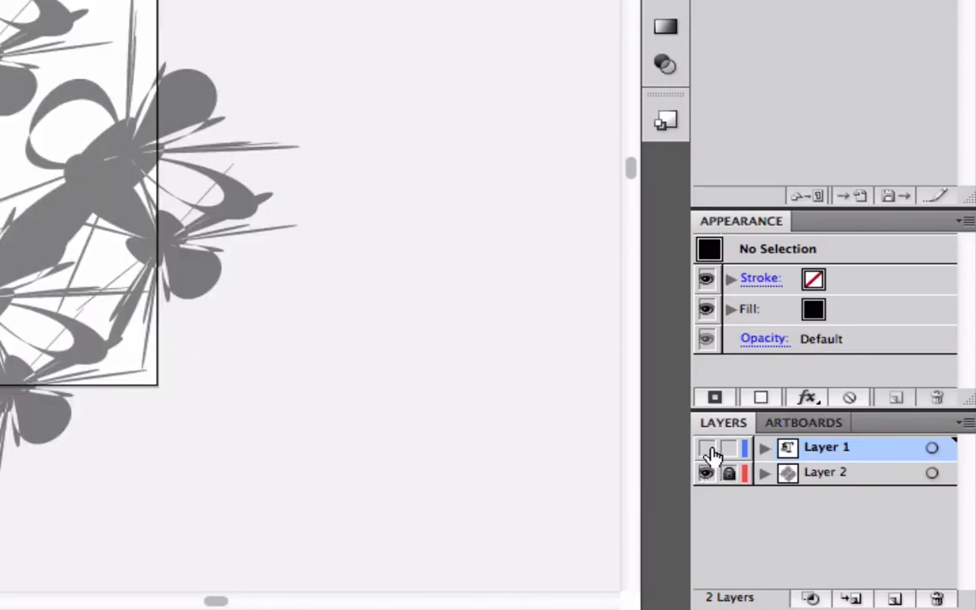
{"action": "left_click", "coordinate": [708, 448]}
Step: Switch the locks of both layers on and off, leaving only Layer 2 locked
{"action": "left_click", "coordinate": [730, 475]}
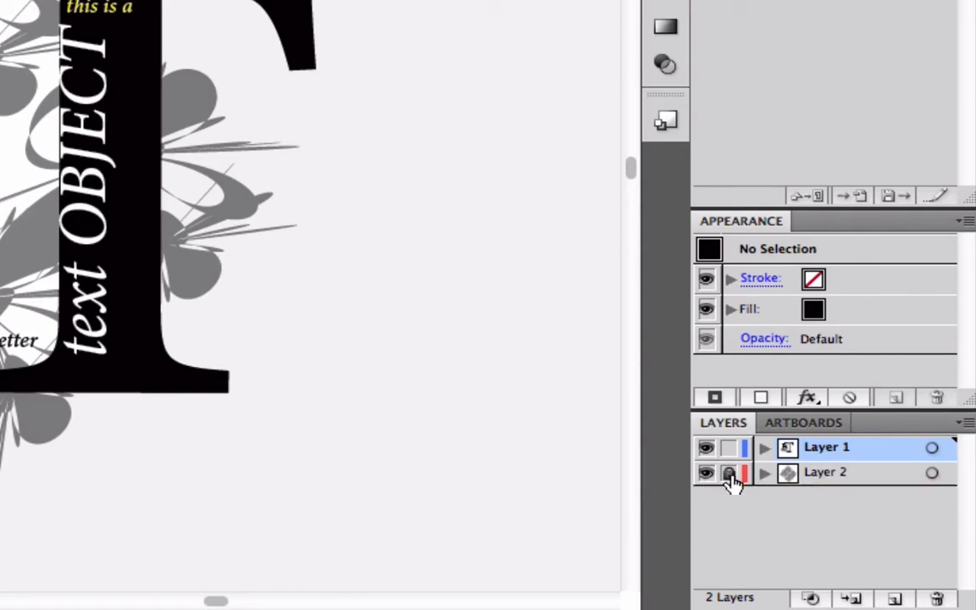
{"action": "left_click", "coordinate": [730, 450]}
{"action": "left_click", "coordinate": [731, 474]}
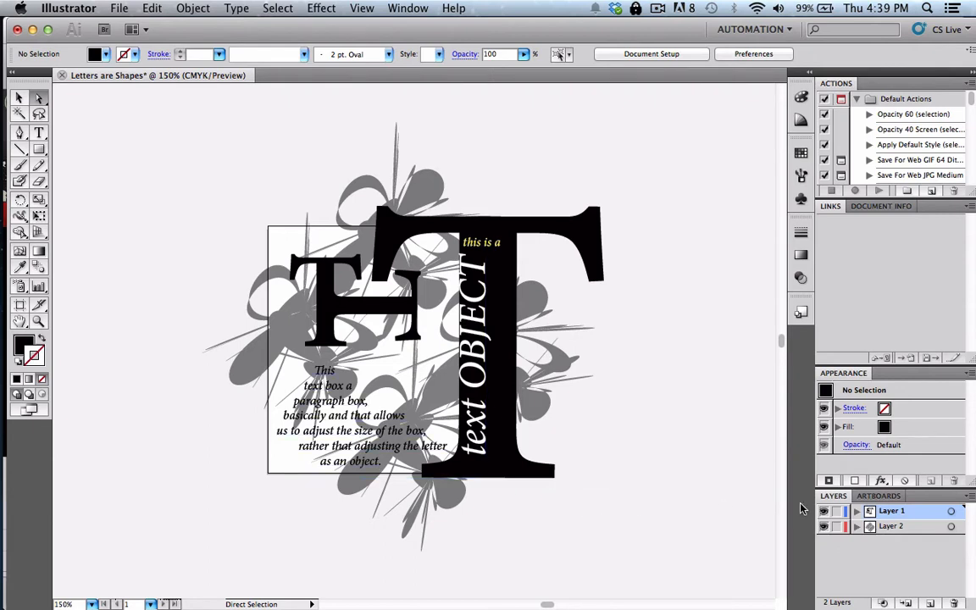
{"action": "left_click", "coordinate": [837, 528]}
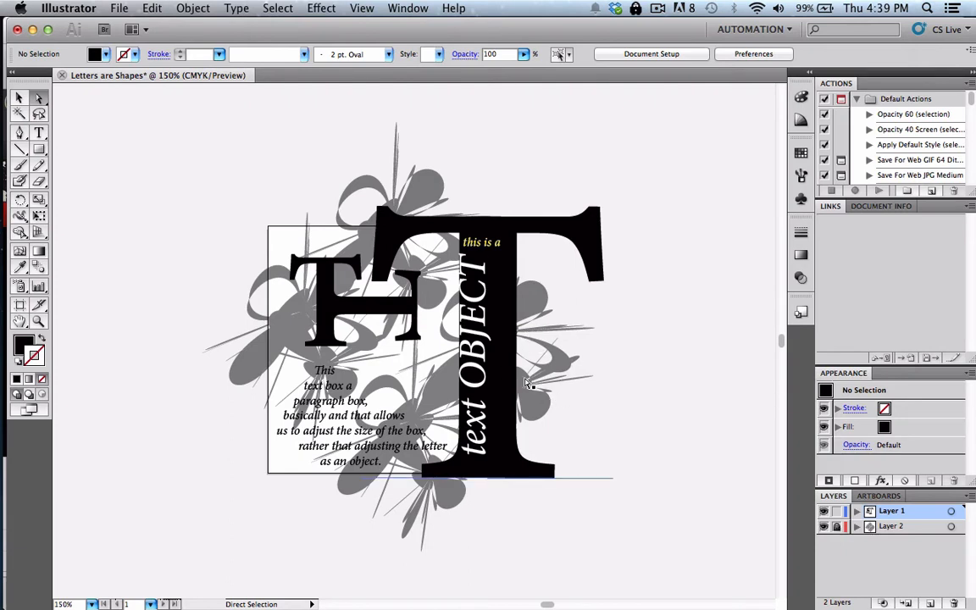
Step: Try moving the small H up and left on its own, and undo the move
{"action": "double_click", "coordinate": [325, 305]}
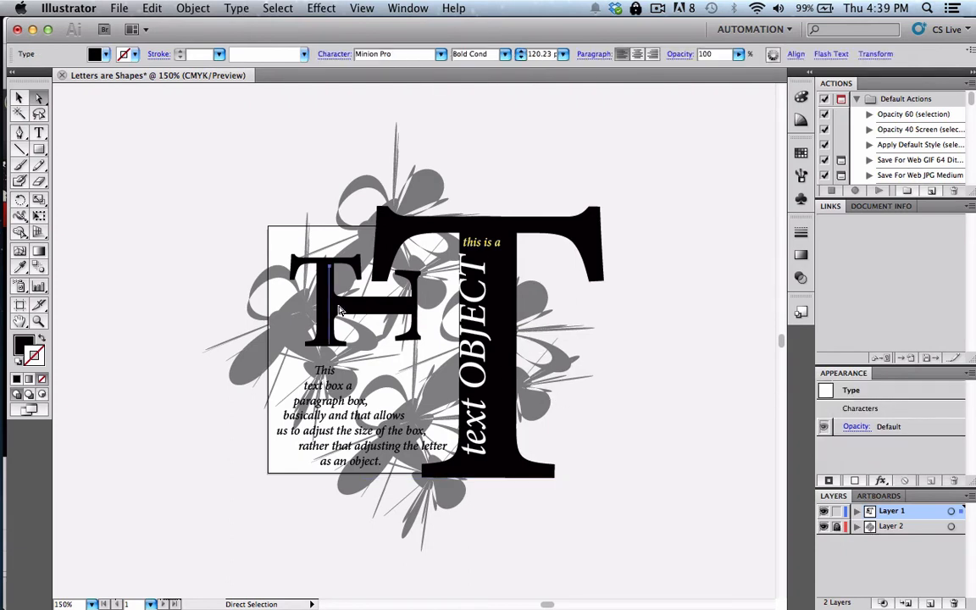
{"action": "left_click", "coordinate": [19, 99]}
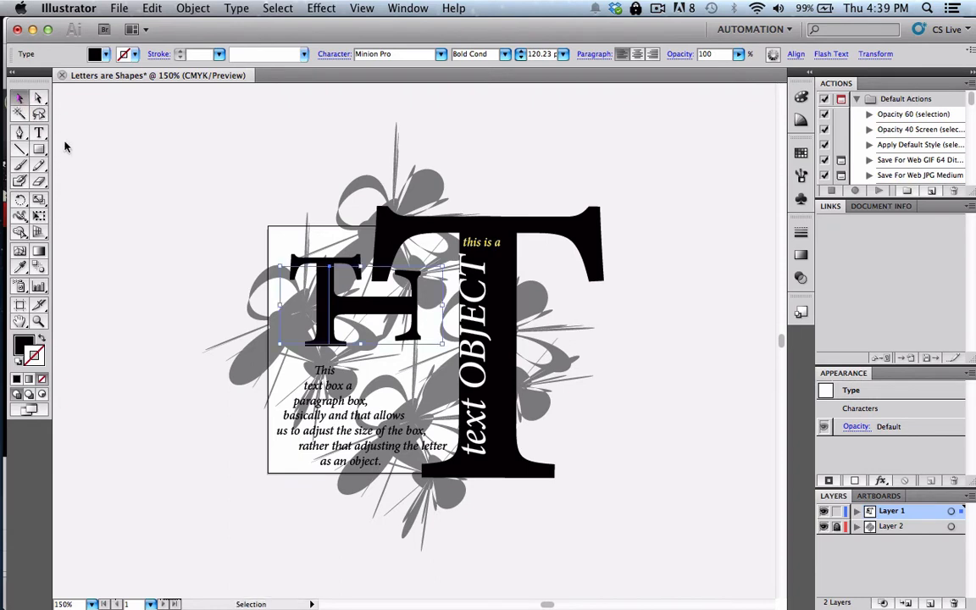
{"action": "left_click", "coordinate": [325, 302]}
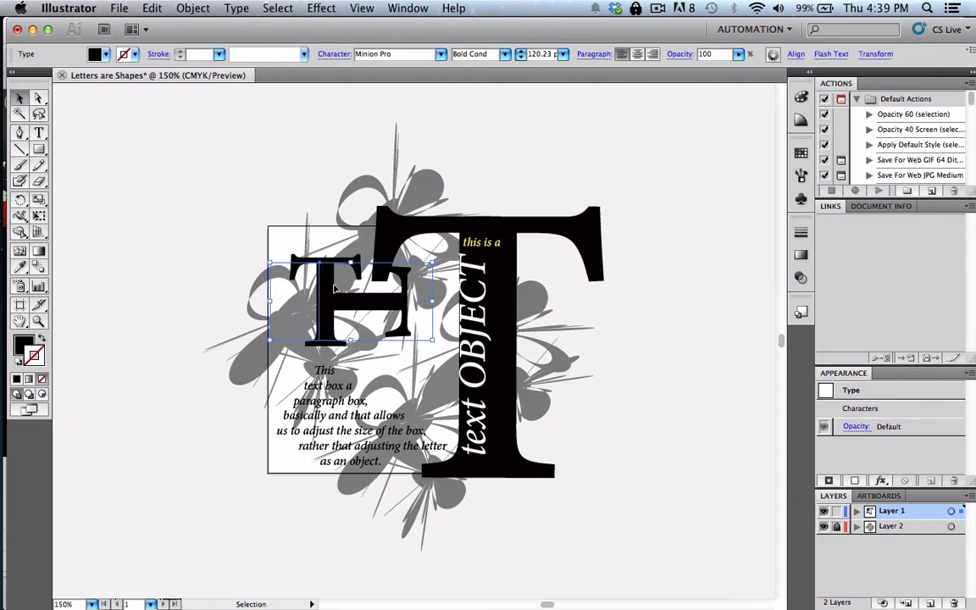
{"action": "key", "text": "super+z"}
Step: Group the small T and the H beside it into one object and deselect it
{"action": "left_click", "coordinate": [321, 278], "text": "shift"}
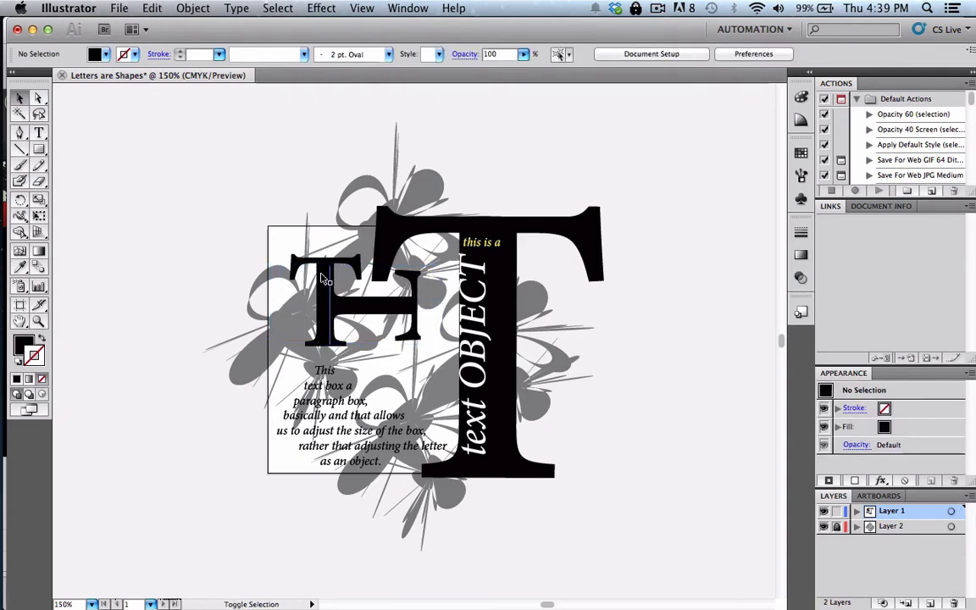
{"action": "left_click", "coordinate": [323, 280]}
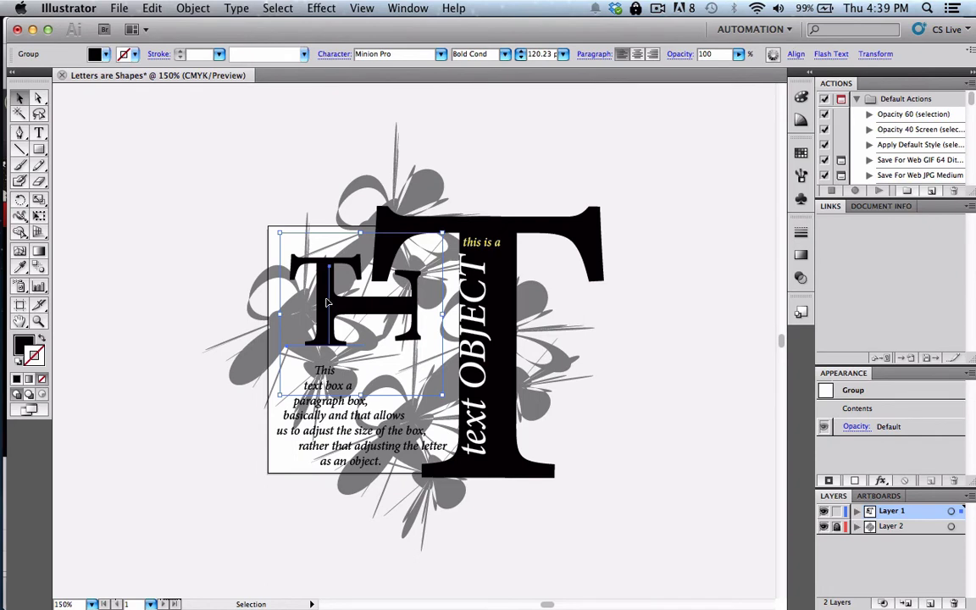
{"action": "left_click", "coordinate": [328, 302], "text": "shift"}
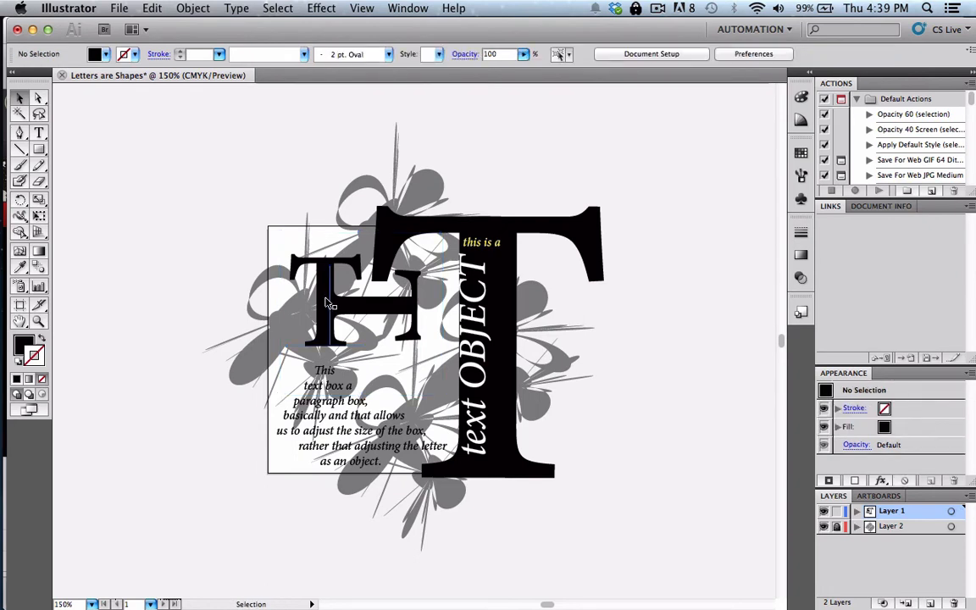
Step: Apply the Group command to the combined small T and H, and deselect them
{"action": "left_click", "coordinate": [355, 314]}
{"action": "left_click", "coordinate": [194, 7]}
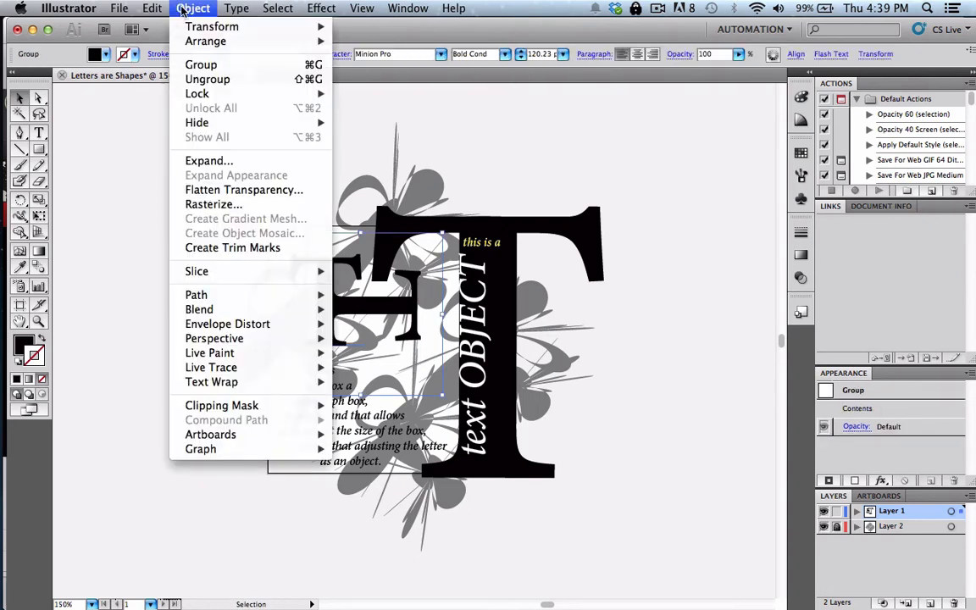
{"action": "left_click", "coordinate": [199, 63]}
{"action": "left_click", "coordinate": [240, 140]}
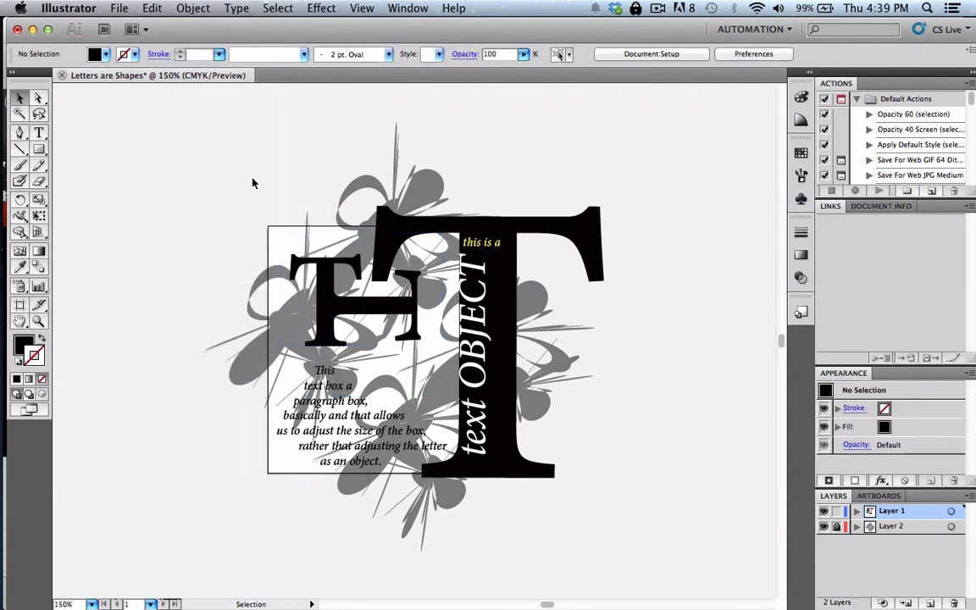
Step: Select the grouped small T and H, show the brush presets, and lengthen the brush list
{"action": "left_click", "coordinate": [333, 296]}
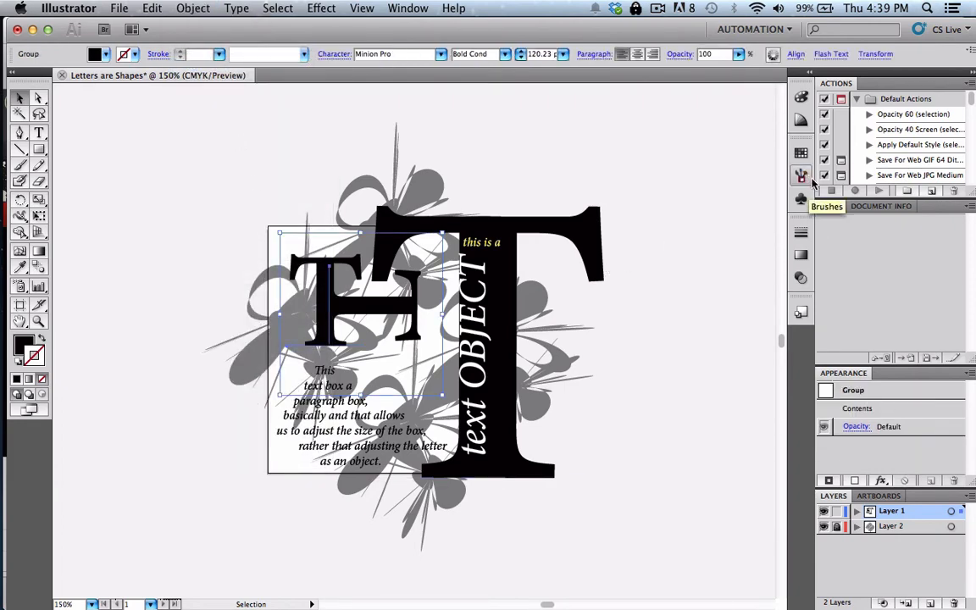
{"action": "left_click", "coordinate": [416, 9]}
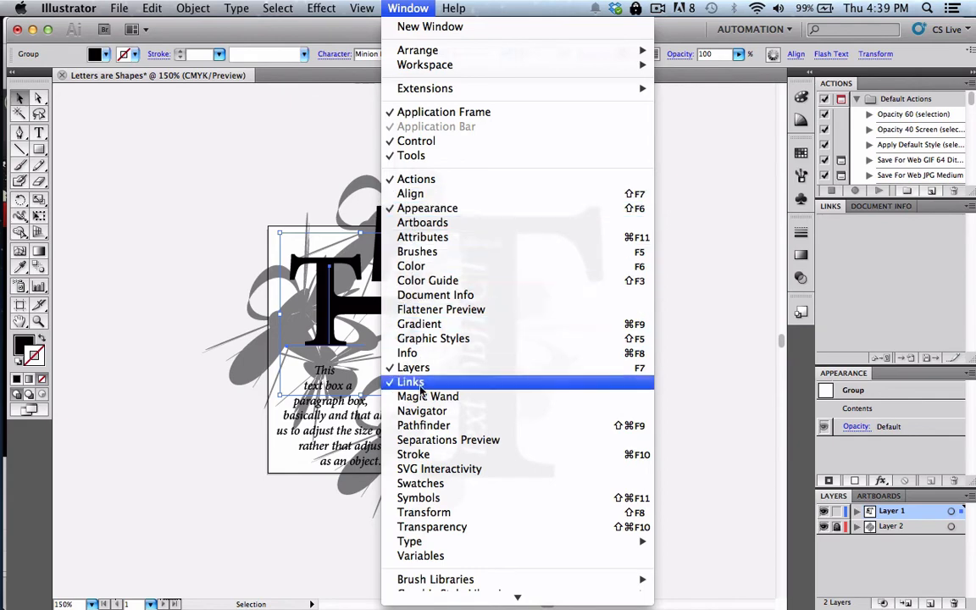
{"action": "left_click", "coordinate": [424, 252]}
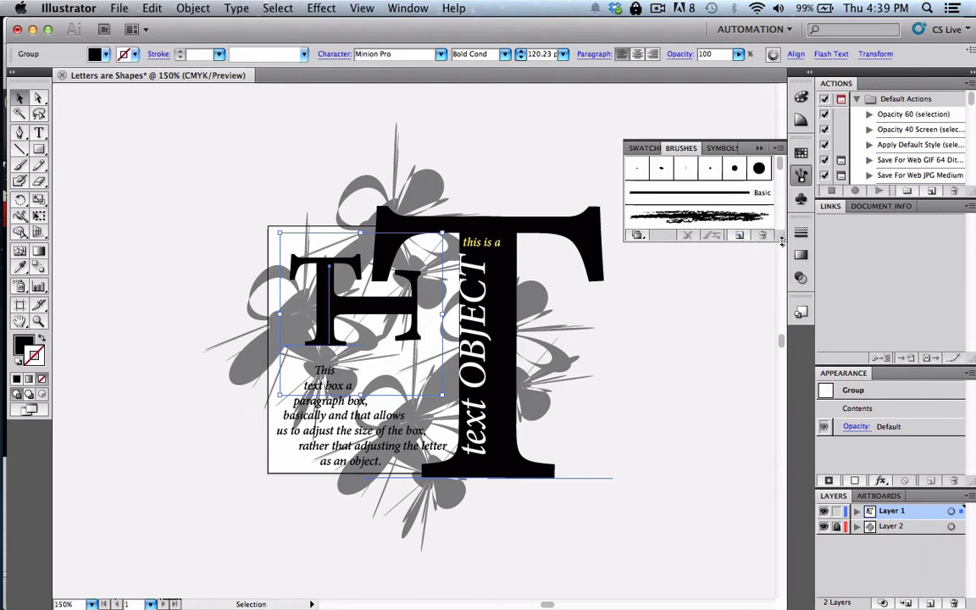
{"action": "left_click_drag", "start_coordinate": [782, 240], "coordinate": [781, 385]}
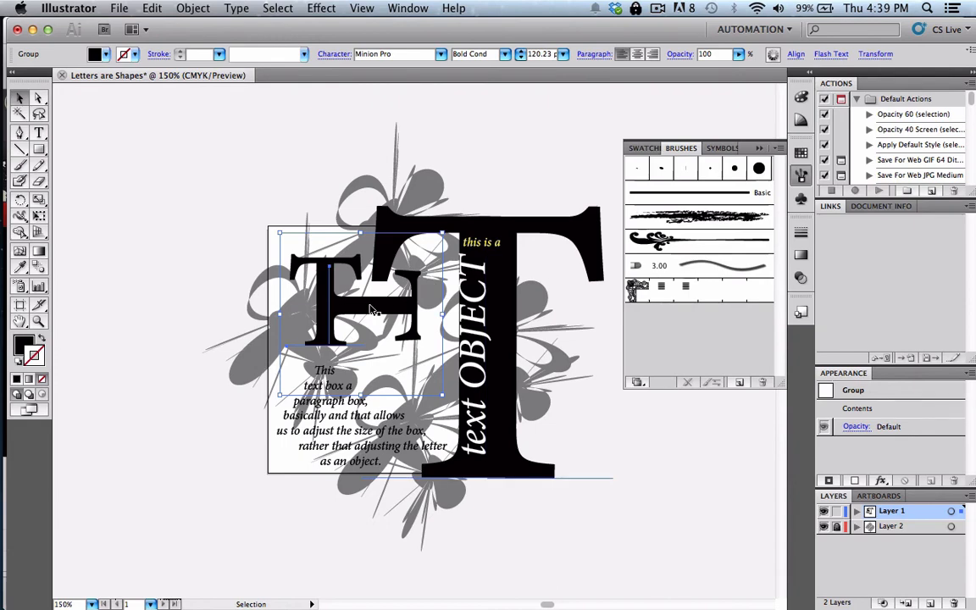
Step: Try to turn the grouped live-text T and H into a new pattern brush
{"action": "mouse_move", "coordinate": [373, 310]}
{"action": "left_mouse_down"}
{"action": "mouse_move", "coordinate": [336, 279]}
{"action": "mouse_move", "coordinate": [563, 287]}
{"action": "mouse_move", "coordinate": [659, 331]}
{"action": "left_mouse_up"}
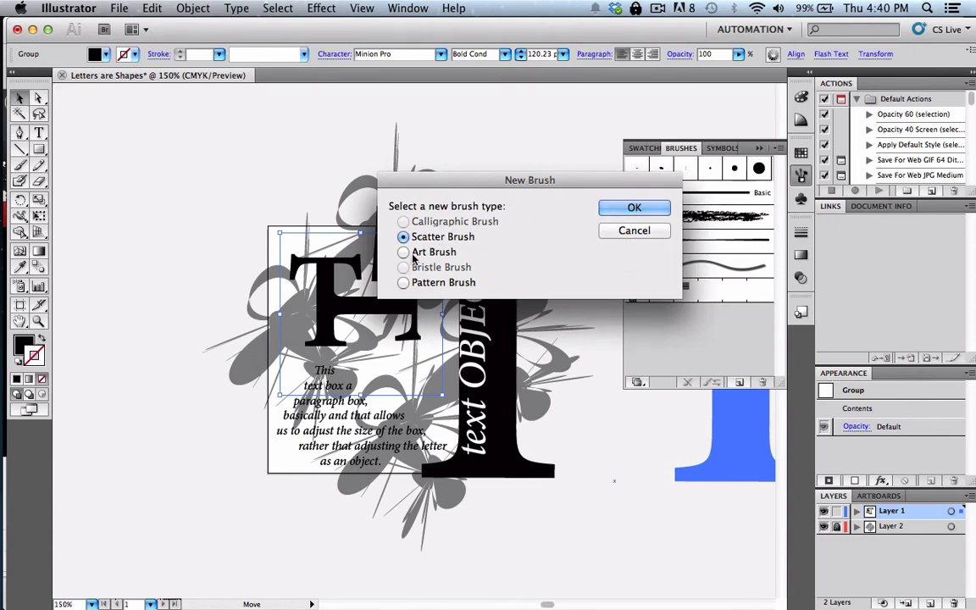
{"action": "left_click", "coordinate": [403, 282]}
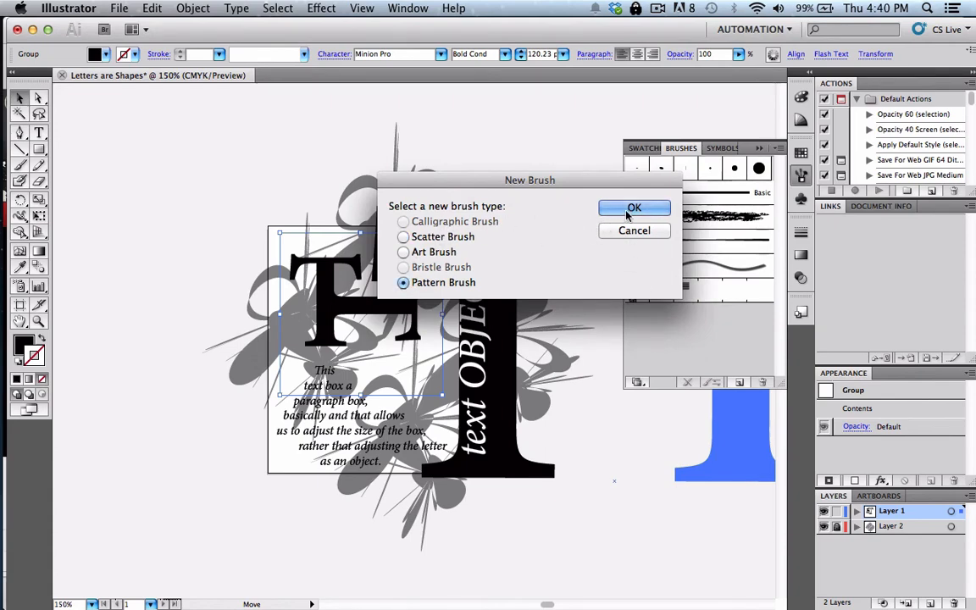
{"action": "left_click", "coordinate": [632, 208]}
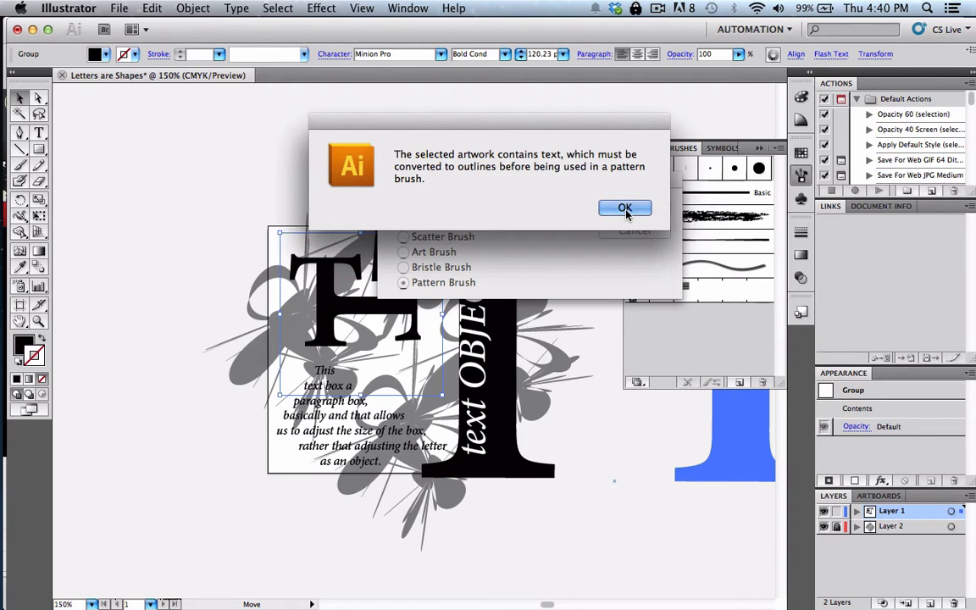
{"action": "left_click", "coordinate": [627, 212]}
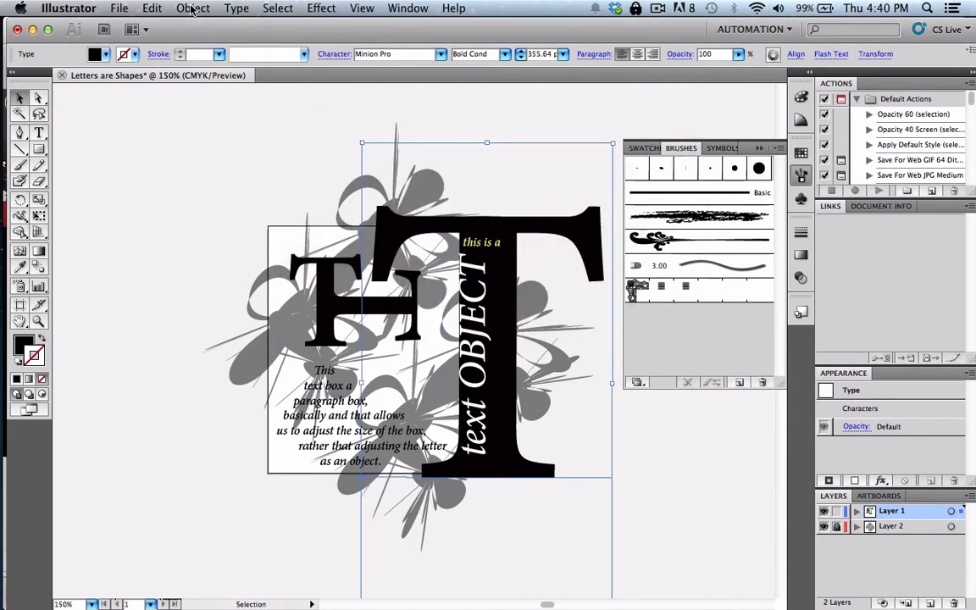
Step: Convert the large T and the grouped small T and H from text to outlines
{"action": "left_click", "coordinate": [192, 9]}
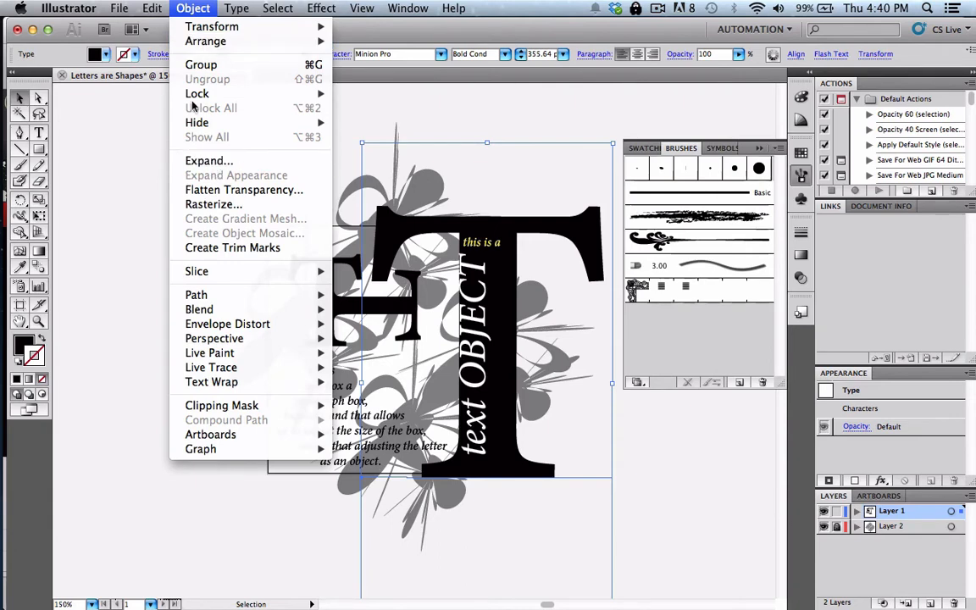
{"action": "mouse_move", "coordinate": [236, 9]}
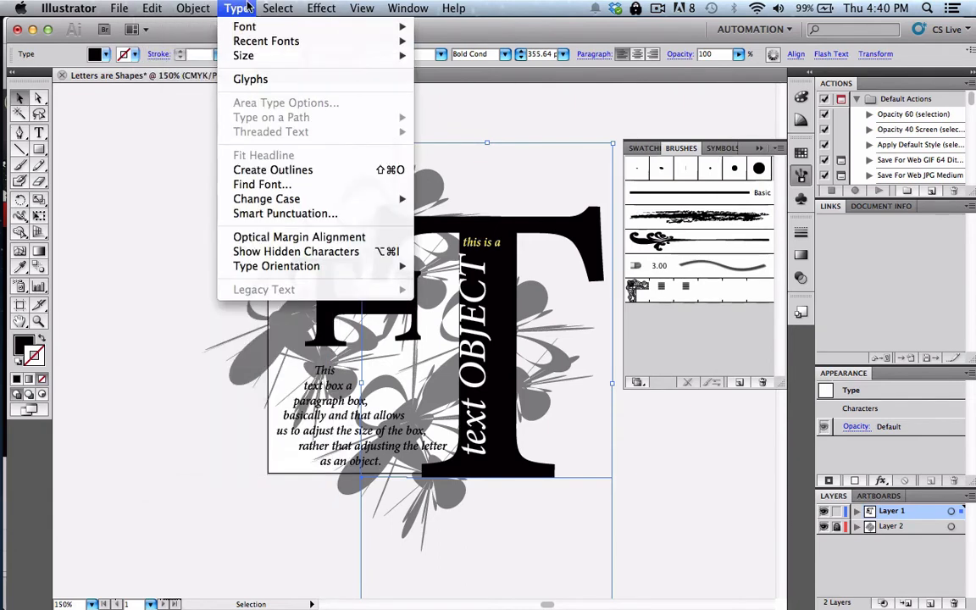
{"action": "left_click", "coordinate": [263, 170]}
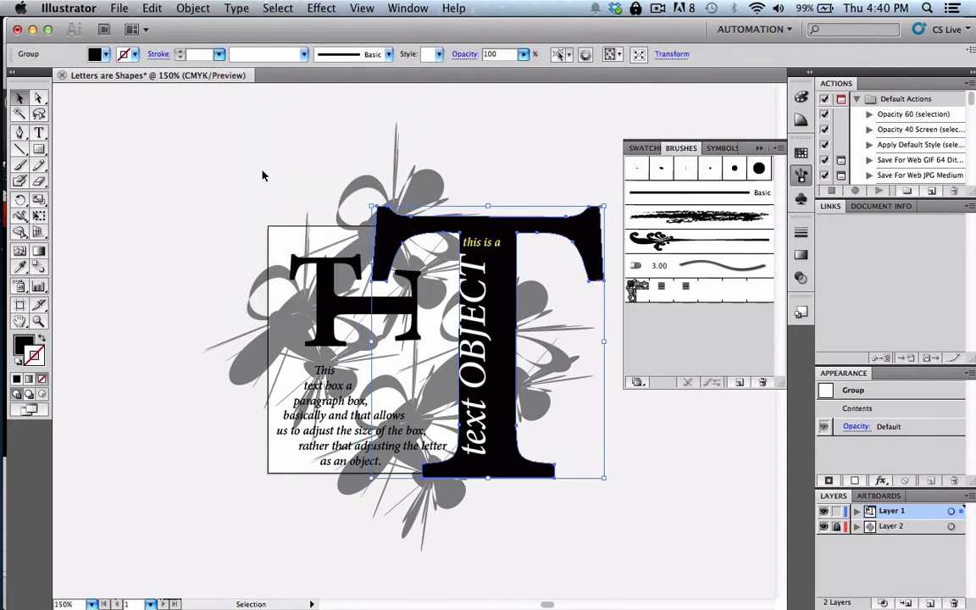
{"action": "left_click", "coordinate": [338, 313]}
{"action": "left_click", "coordinate": [277, 7]}
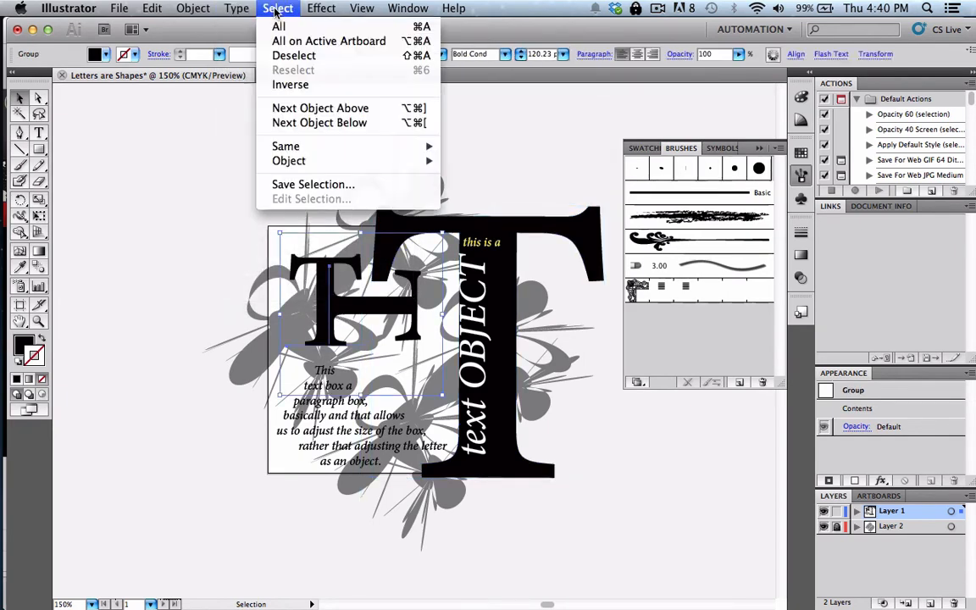
{"action": "left_click", "coordinate": [252, 170]}
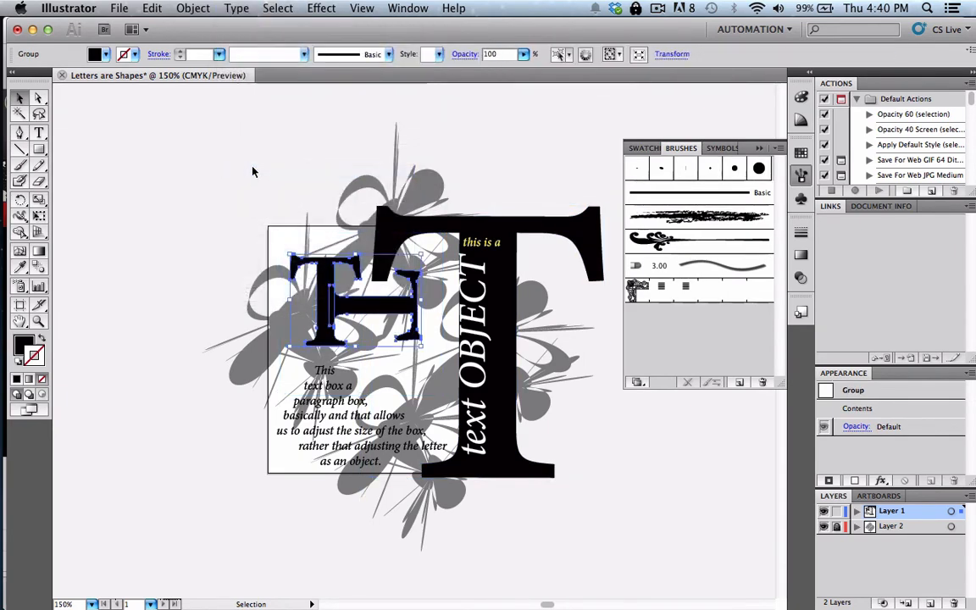
Step: Create a pattern brush from the outlined small T and H, keeping the default brush options
{"action": "mouse_move", "coordinate": [325, 307]}
{"action": "left_mouse_down"}
{"action": "mouse_move", "coordinate": [606, 301]}
{"action": "mouse_move", "coordinate": [676, 341]}
{"action": "left_mouse_up"}
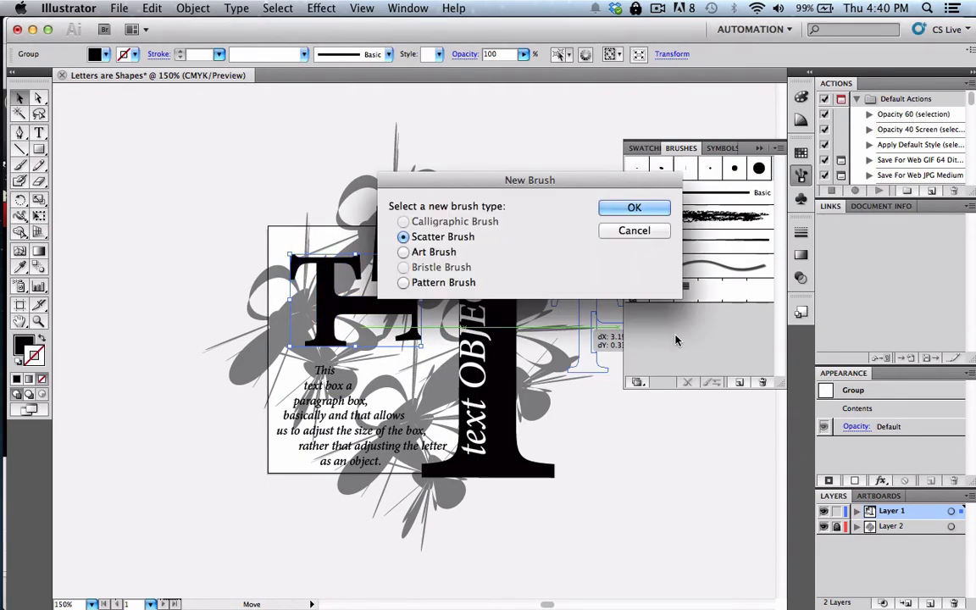
{"action": "left_click", "coordinate": [405, 282]}
{"action": "left_click", "coordinate": [651, 208]}
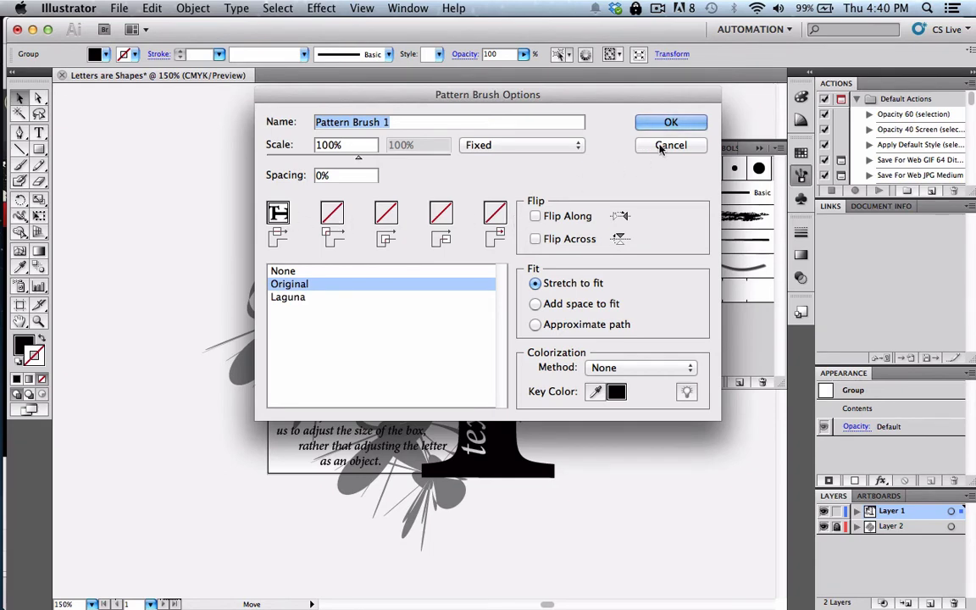
{"action": "left_click", "coordinate": [683, 126]}
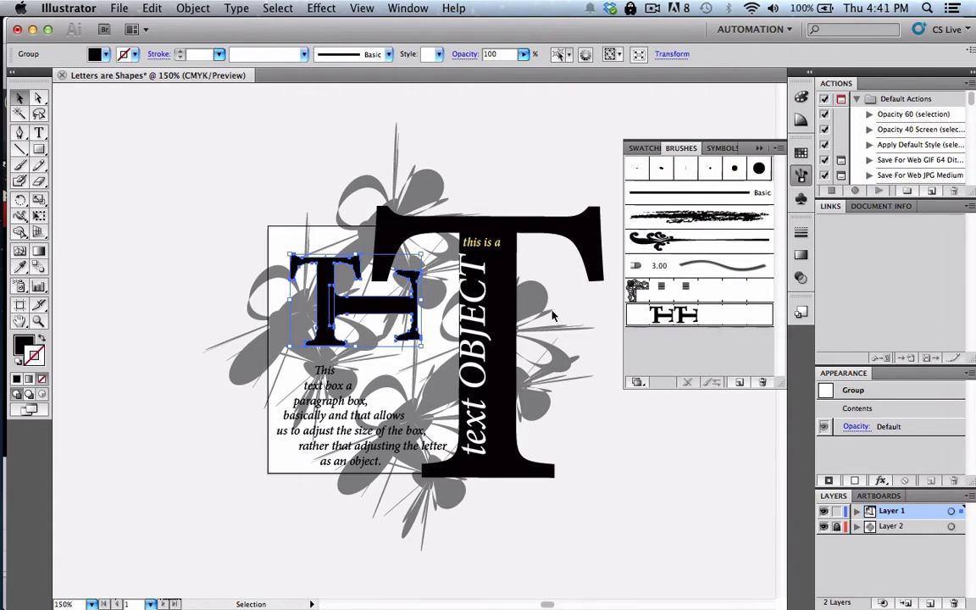
Step: Pencil a looping scribble about 3.55 in wide and 2 in tall in the empty area beyond the large T, and apply the TH pattern brush
{"action": "scroll", "coordinate": [552, 316], "scroll_direction": "right", "scroll_amount": 10}
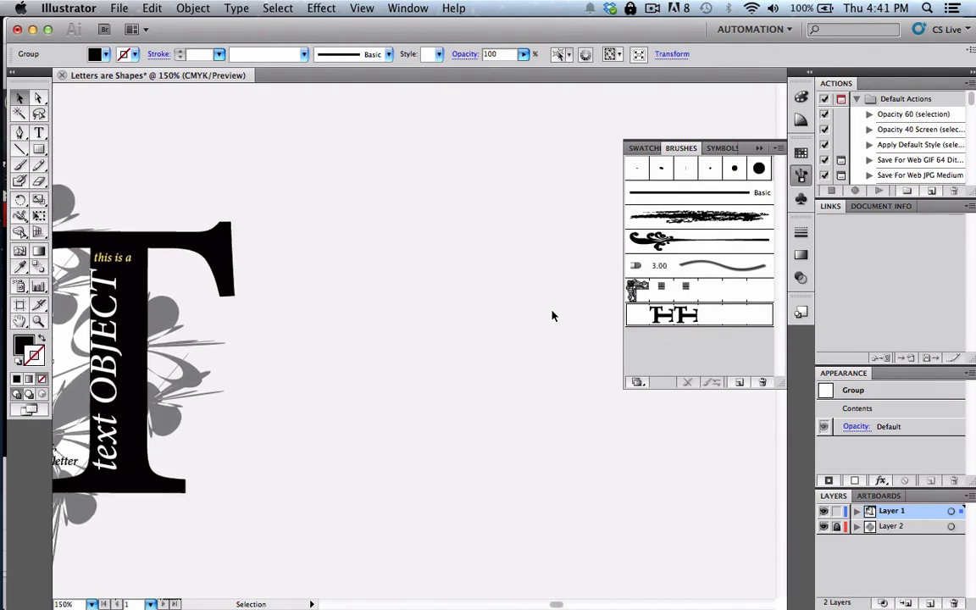
{"action": "left_click", "coordinate": [35, 168]}
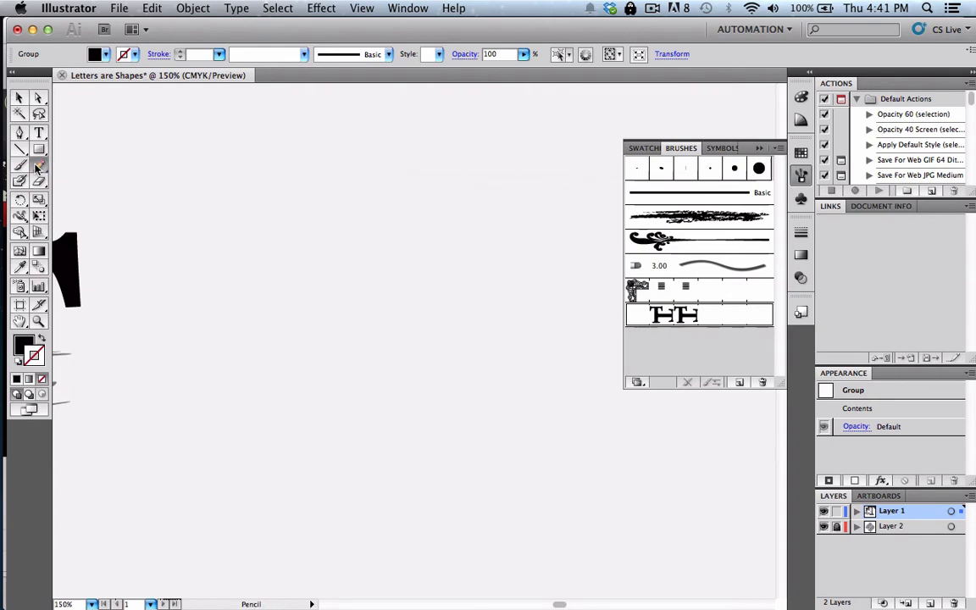
{"action": "left_click_drag", "start_coordinate": [260, 199], "coordinate": [316, 198]}
{"action": "left_click_drag", "start_coordinate": [168, 283], "coordinate": [245, 269]}
{"action": "left_click_drag", "start_coordinate": [394, 336], "coordinate": [419, 288]}
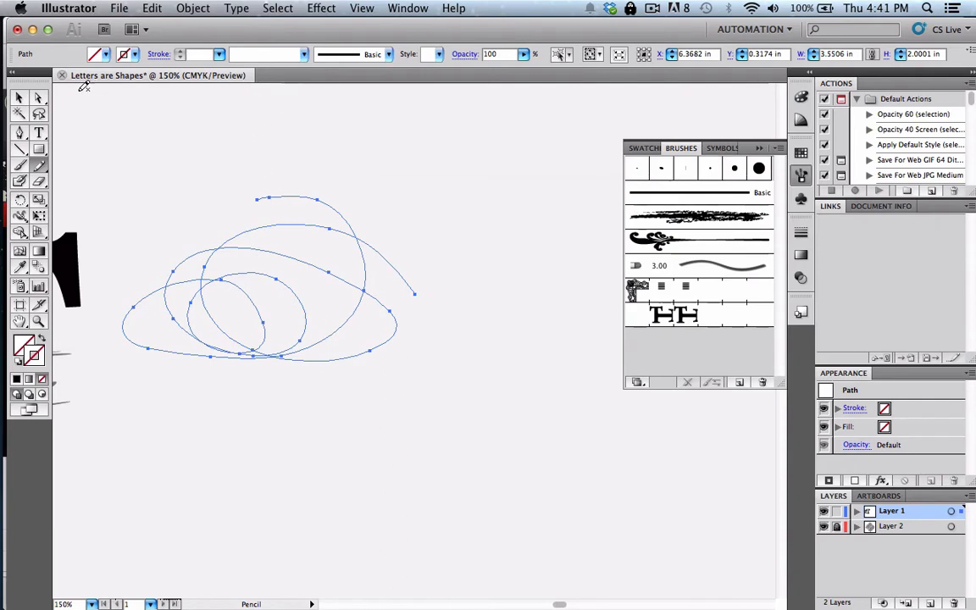
{"action": "left_click", "coordinate": [18, 98]}
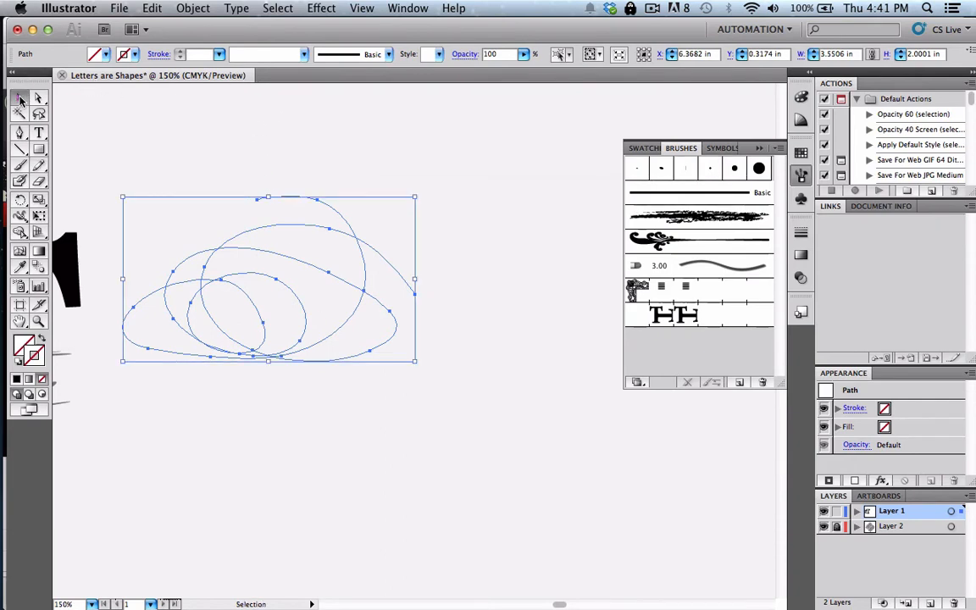
{"action": "left_click", "coordinate": [672, 310]}
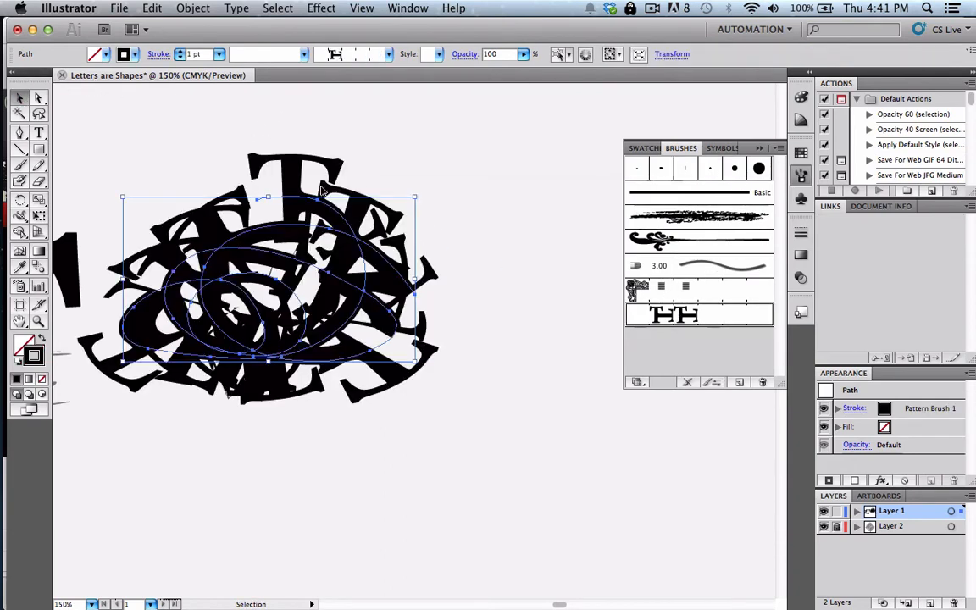
Step: Set the scribble's stroke weight to 0.5 pt and move the scribble upward
{"action": "left_click", "coordinate": [219, 57]}
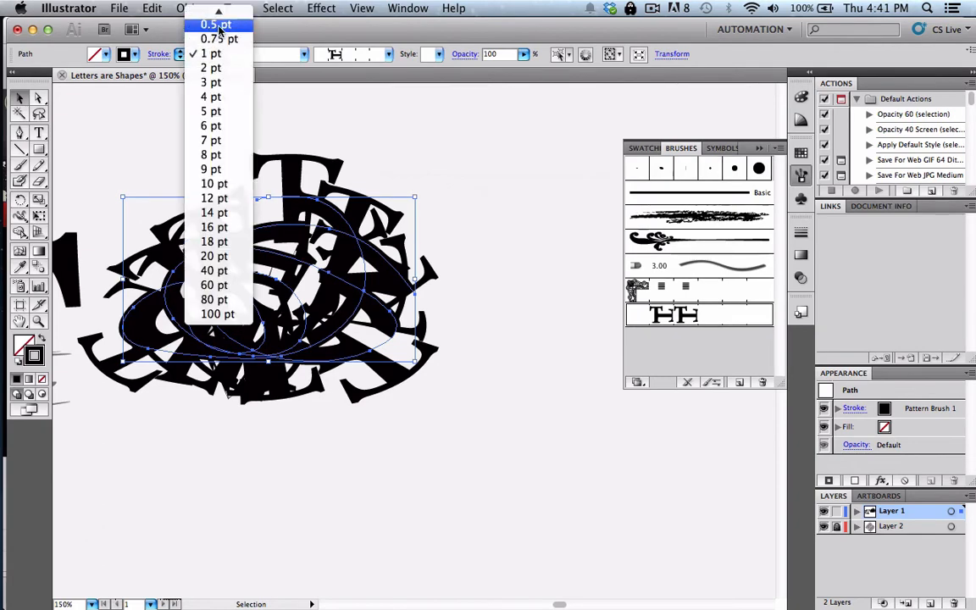
{"action": "left_click", "coordinate": [219, 27]}
{"action": "left_click", "coordinate": [421, 436]}
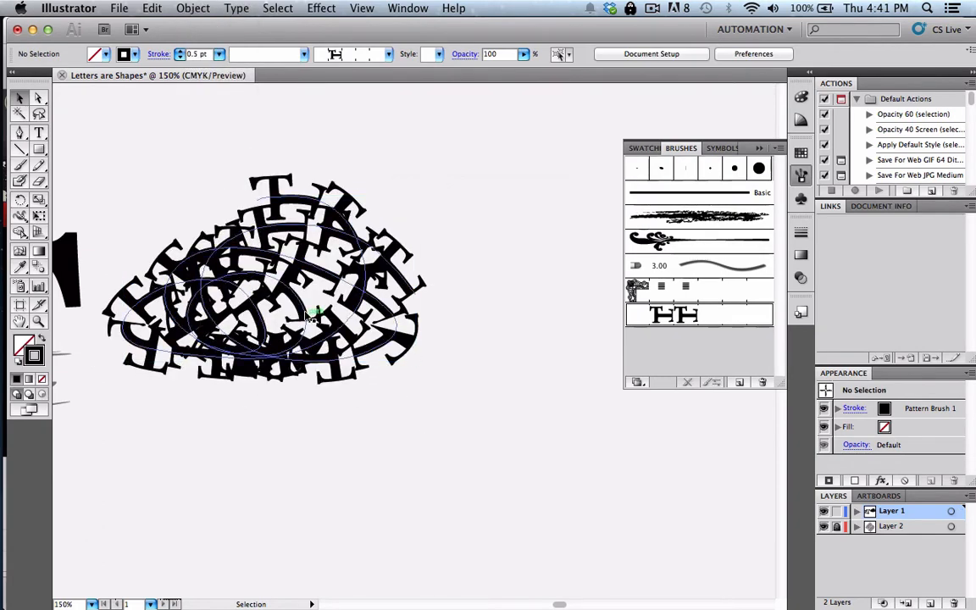
{"action": "mouse_move", "coordinate": [301, 307]}
{"action": "left_mouse_down"}
{"action": "mouse_move", "coordinate": [255, 216]}
{"action": "mouse_move", "coordinate": [305, 212]}
{"action": "mouse_move", "coordinate": [302, 243]}
{"action": "left_mouse_up"}
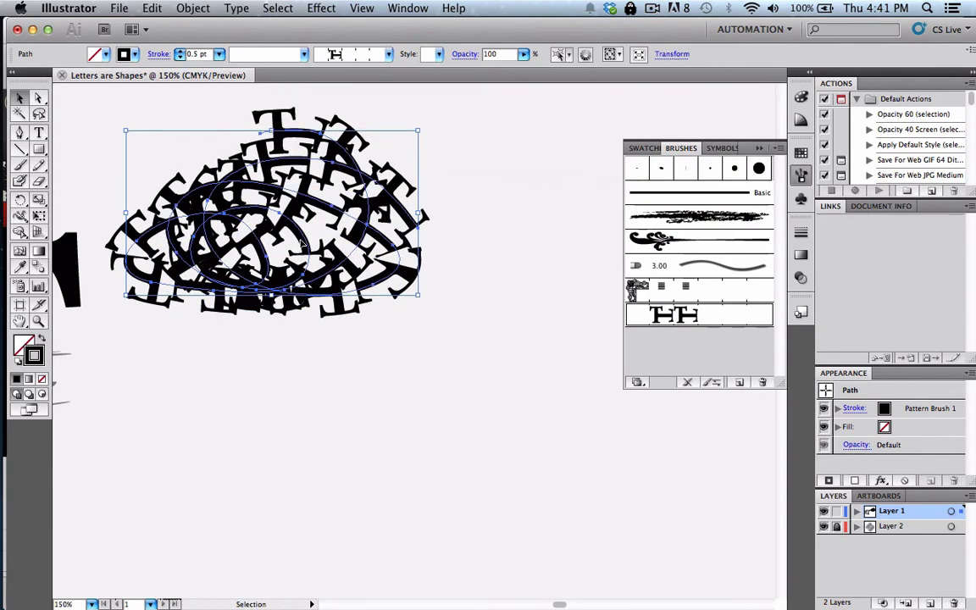
Step: Draw a line sloping down to the right below the scribble with the TH pattern brush, and set its stroke weight to 0.5 pt
{"action": "left_click", "coordinate": [20, 150]}
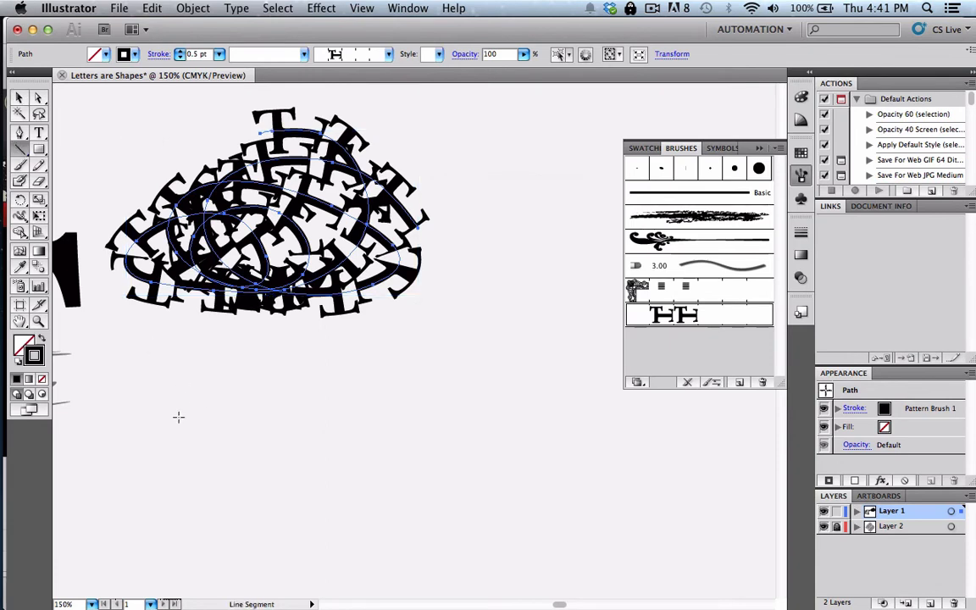
{"action": "mouse_move", "coordinate": [178, 416]}
{"action": "left_mouse_down"}
{"action": "mouse_move", "coordinate": [487, 416]}
{"action": "mouse_move", "coordinate": [519, 560]}
{"action": "mouse_move", "coordinate": [520, 507]}
{"action": "left_mouse_up"}
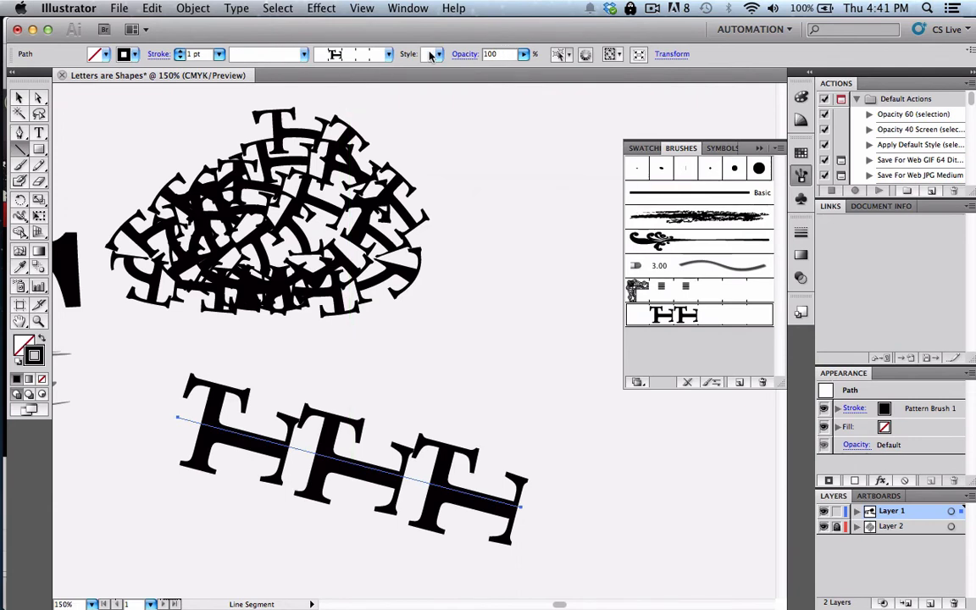
{"action": "left_click", "coordinate": [219, 53]}
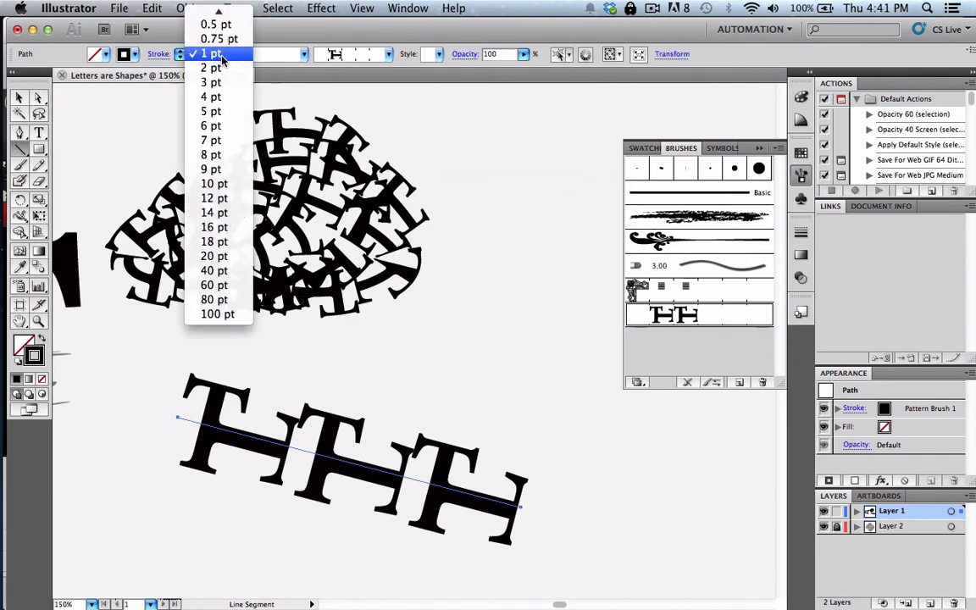
{"action": "left_click", "coordinate": [203, 27]}
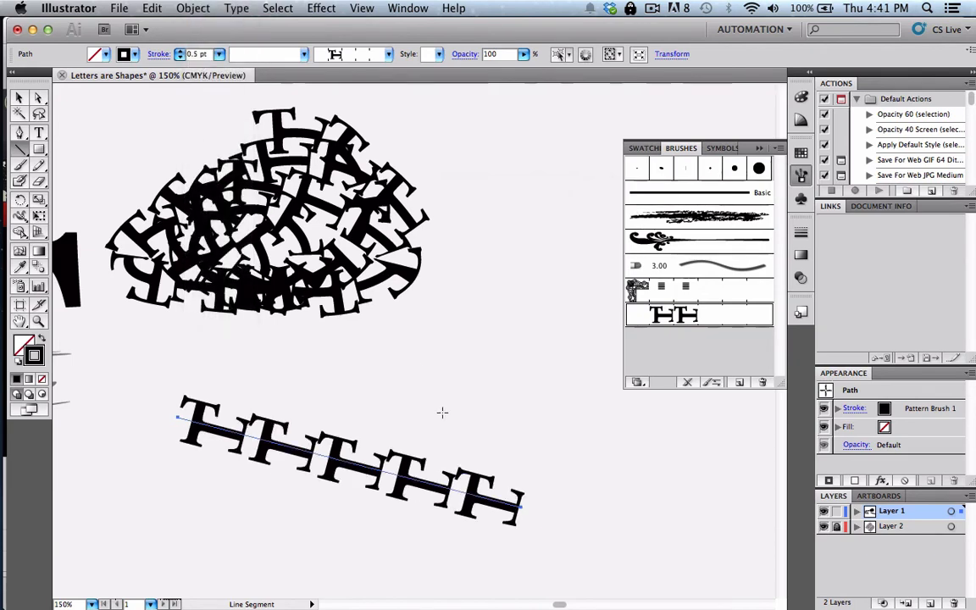
{"action": "left_click", "coordinate": [444, 416]}
{"action": "left_click", "coordinate": [558, 221]}
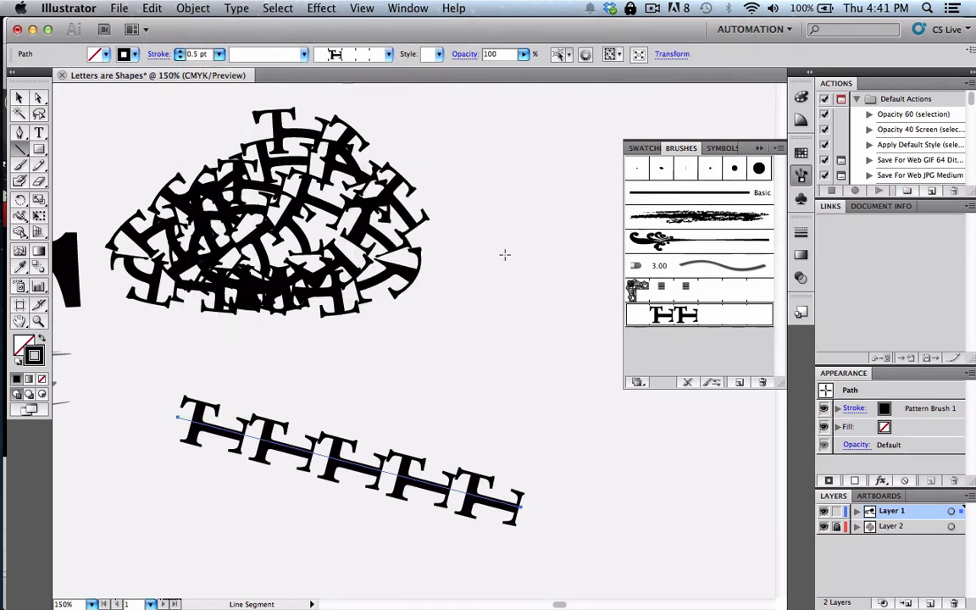
{"action": "left_click", "coordinate": [21, 100]}
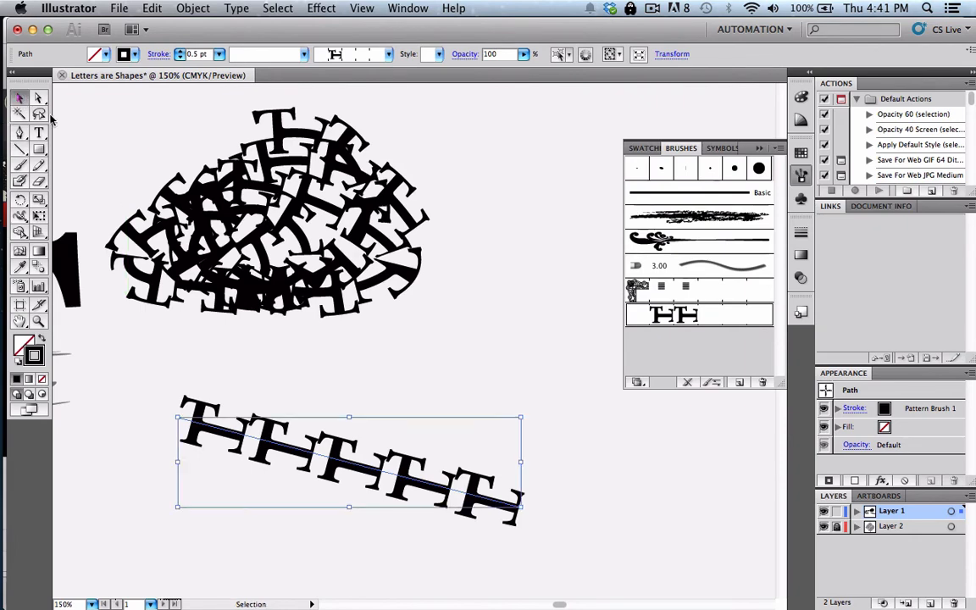
{"action": "left_click", "coordinate": [363, 338]}
{"action": "scroll", "coordinate": [363, 338], "scroll_direction": "left", "scroll_amount": 10}
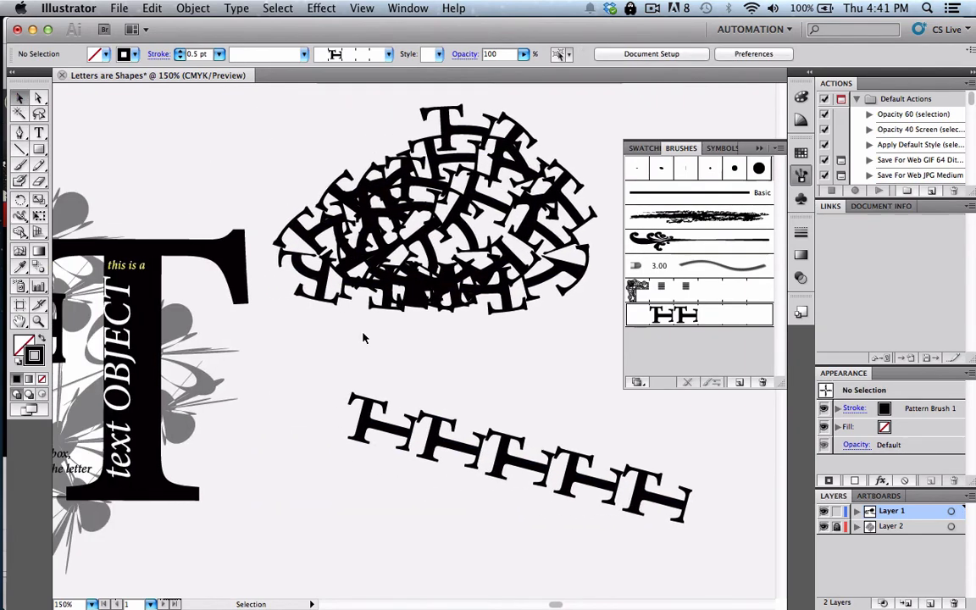
{"action": "scroll", "coordinate": [363, 338], "scroll_direction": "left", "scroll_amount": 5}
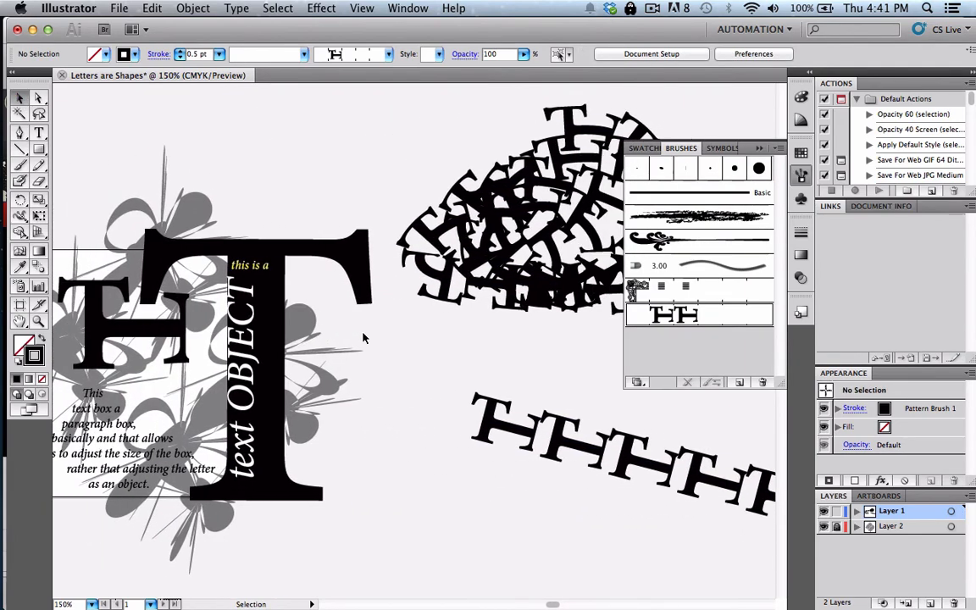
{"action": "scroll", "coordinate": [363, 338], "scroll_direction": "right", "scroll_amount": 5}
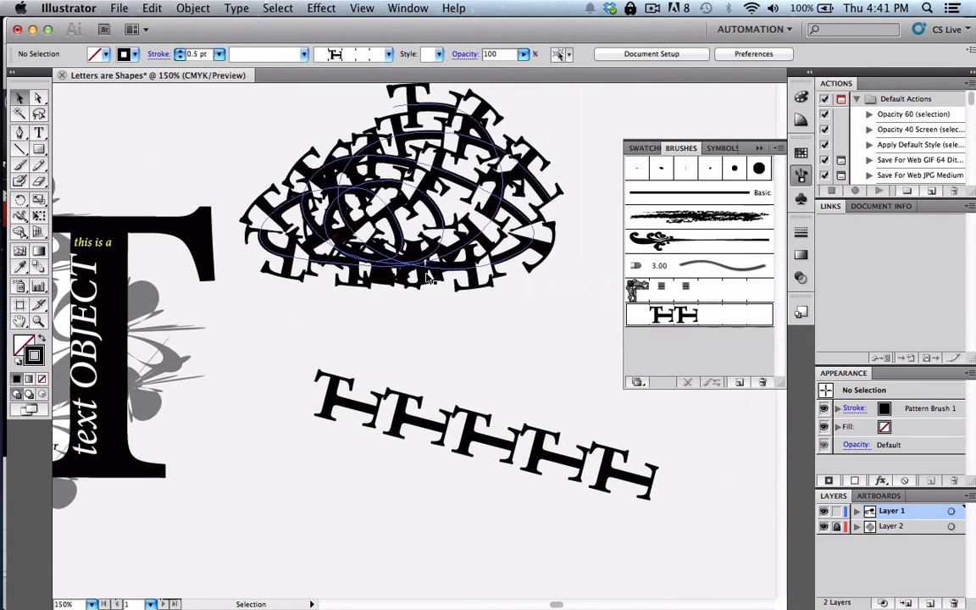
Step: Move the scribble down, overlay the sloping TH line on it, and stretch both paths vertically to more than twice their height
{"action": "left_click_drag", "start_coordinate": [427, 277], "coordinate": [432, 322]}
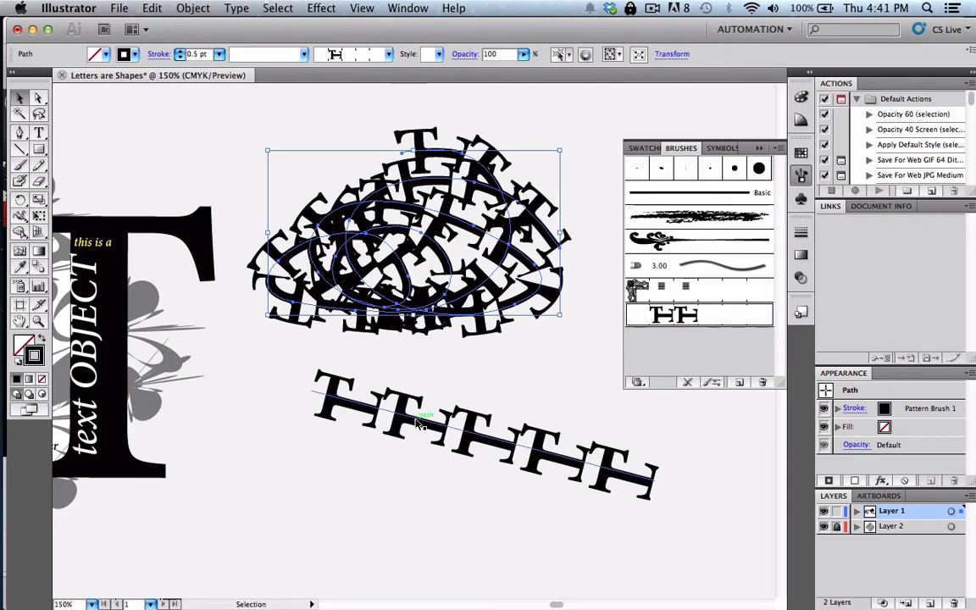
{"action": "mouse_move", "coordinate": [415, 421]}
{"action": "left_mouse_down"}
{"action": "mouse_move", "coordinate": [396, 211]}
{"action": "mouse_move", "coordinate": [367, 219]}
{"action": "left_mouse_up"}
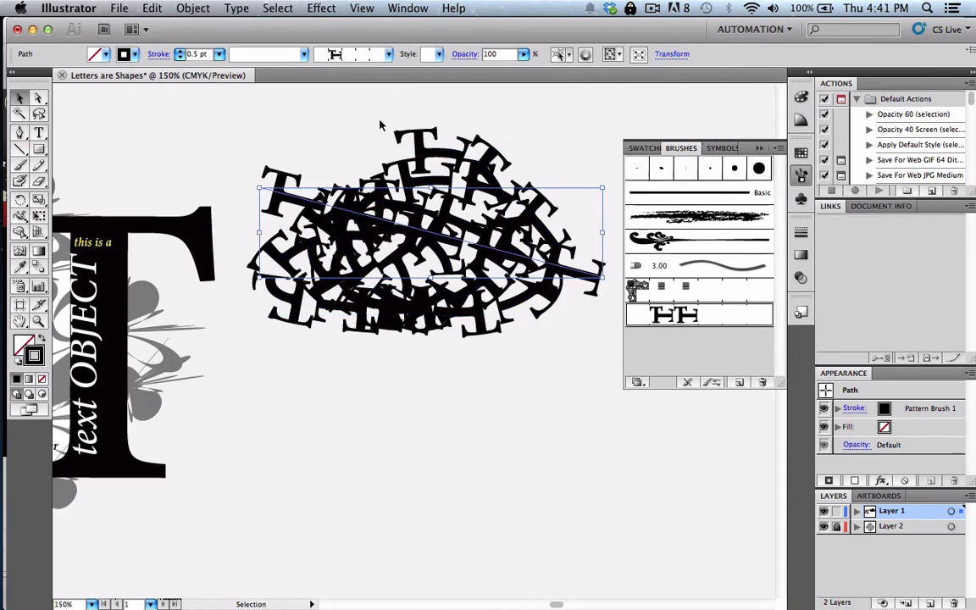
{"action": "mouse_move", "coordinate": [305, 114]}
{"action": "left_mouse_down"}
{"action": "mouse_move", "coordinate": [523, 384]}
{"action": "mouse_move", "coordinate": [488, 368]}
{"action": "left_mouse_up"}
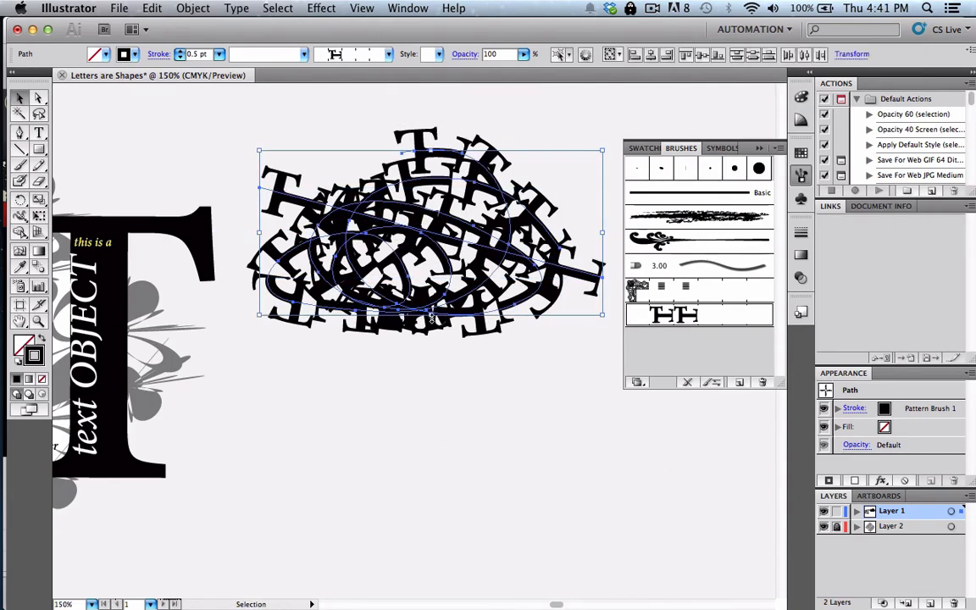
{"action": "left_click_drag", "start_coordinate": [430, 315], "coordinate": [428, 514]}
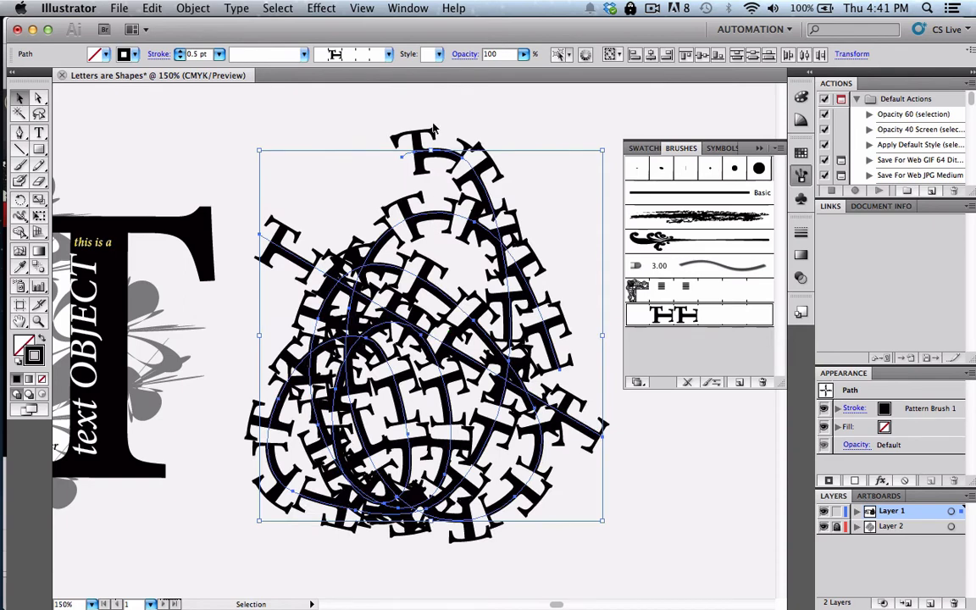
{"action": "left_click_drag", "start_coordinate": [432, 150], "coordinate": [434, 171]}
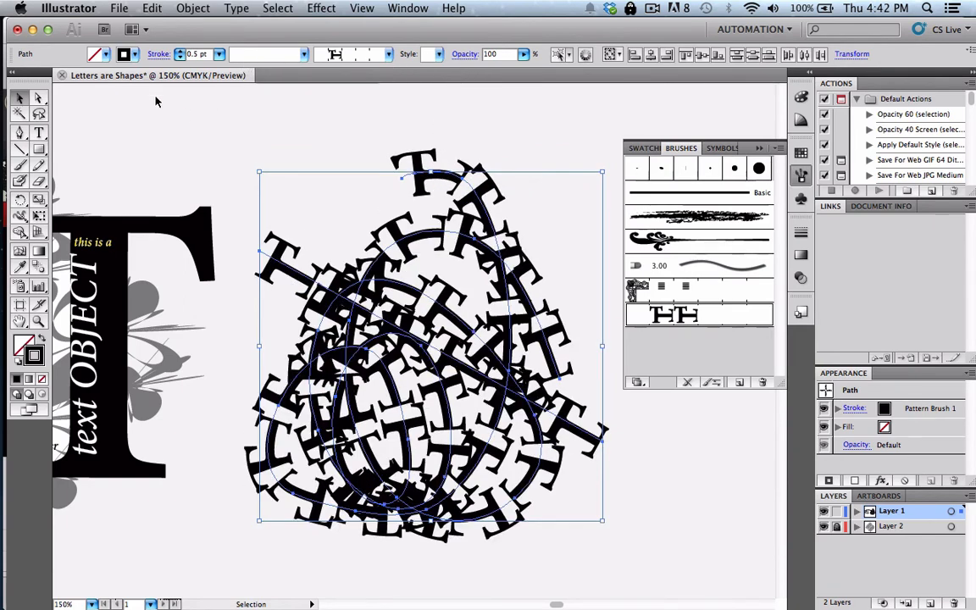
Step: Give the scribble and the line a red stroke color and a light blue fill
{"action": "left_click", "coordinate": [106, 54]}
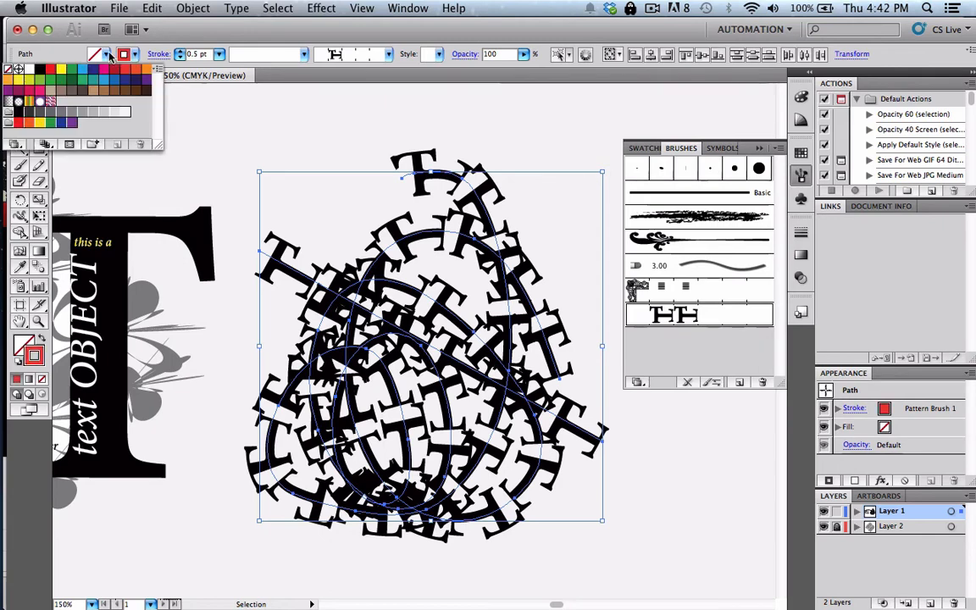
{"action": "left_click", "coordinate": [83, 75]}
{"action": "left_click", "coordinate": [174, 104]}
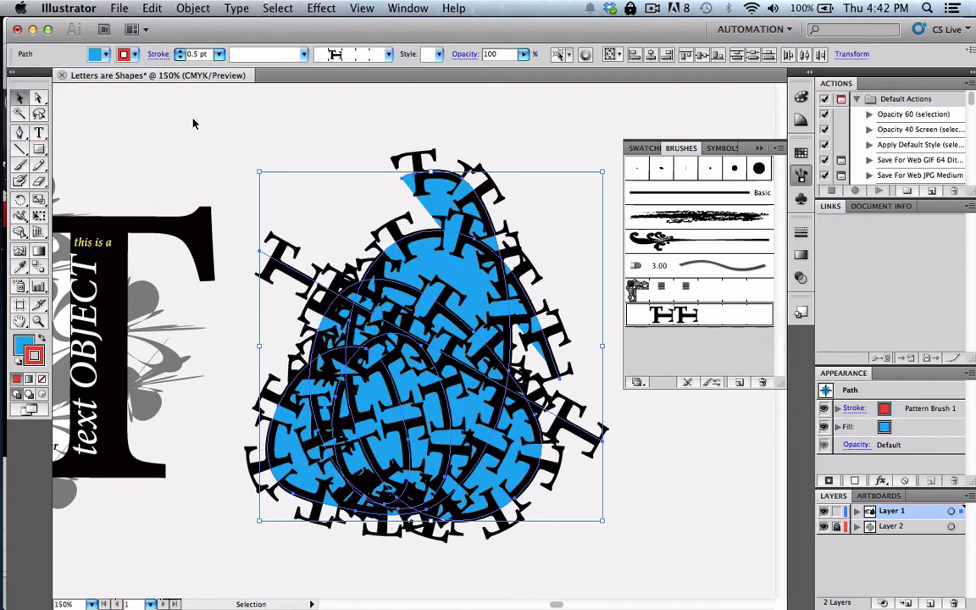
{"action": "left_click", "coordinate": [220, 160]}
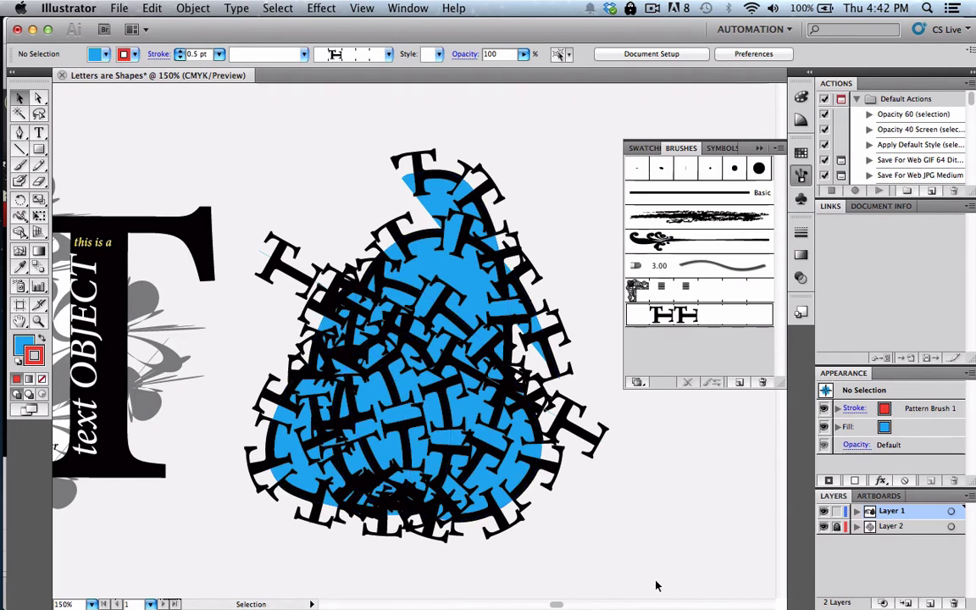
Step: Set the opacity of the scribble and line to 56% and add a new layer above Layer 1
{"action": "left_click_drag", "start_coordinate": [595, 512], "coordinate": [254, 170]}
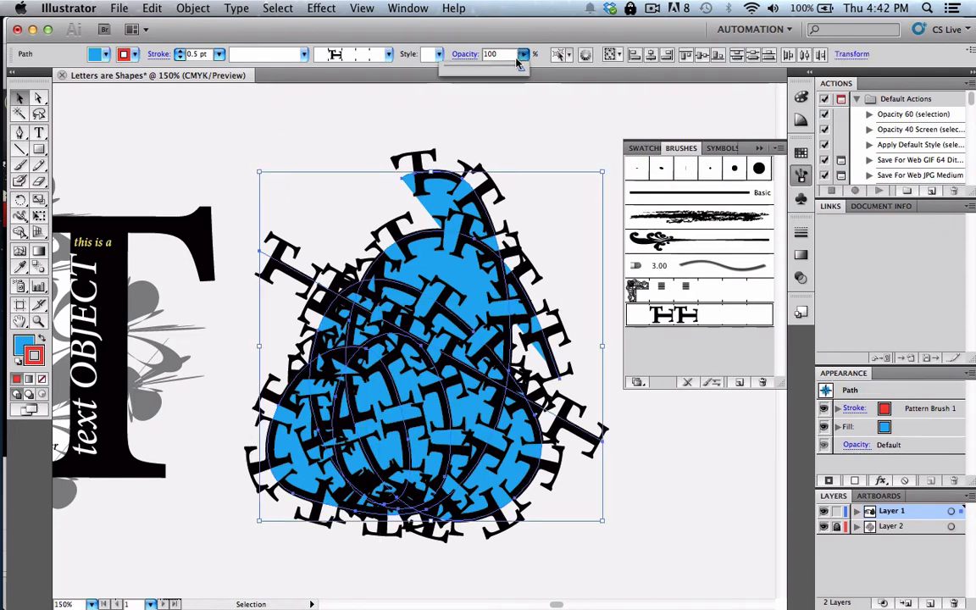
{"action": "left_click_drag", "start_coordinate": [522, 55], "coordinate": [488, 72]}
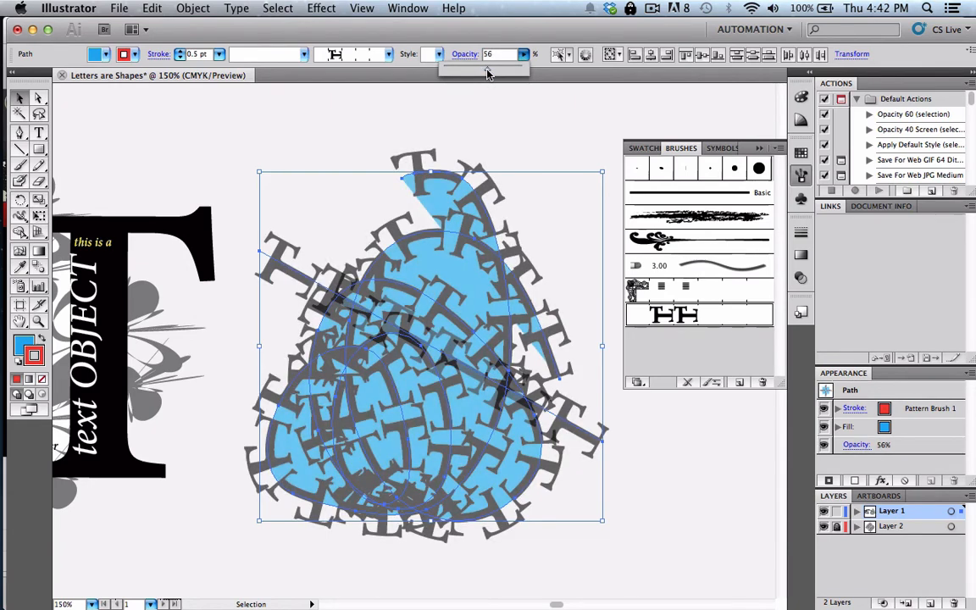
{"action": "scroll", "coordinate": [543, 114], "scroll_direction": "left", "scroll_amount": 3}
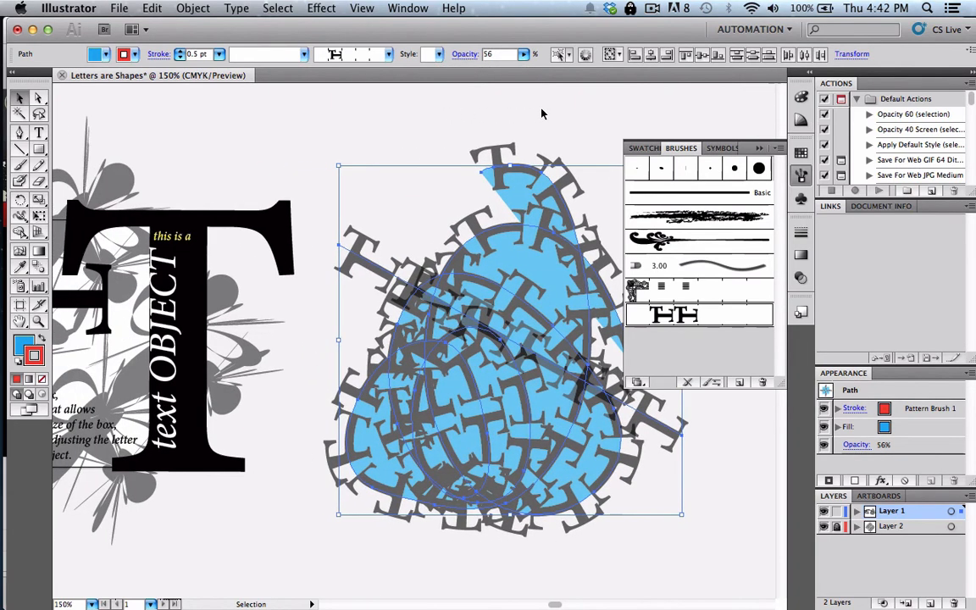
{"action": "left_click", "coordinate": [930, 604]}
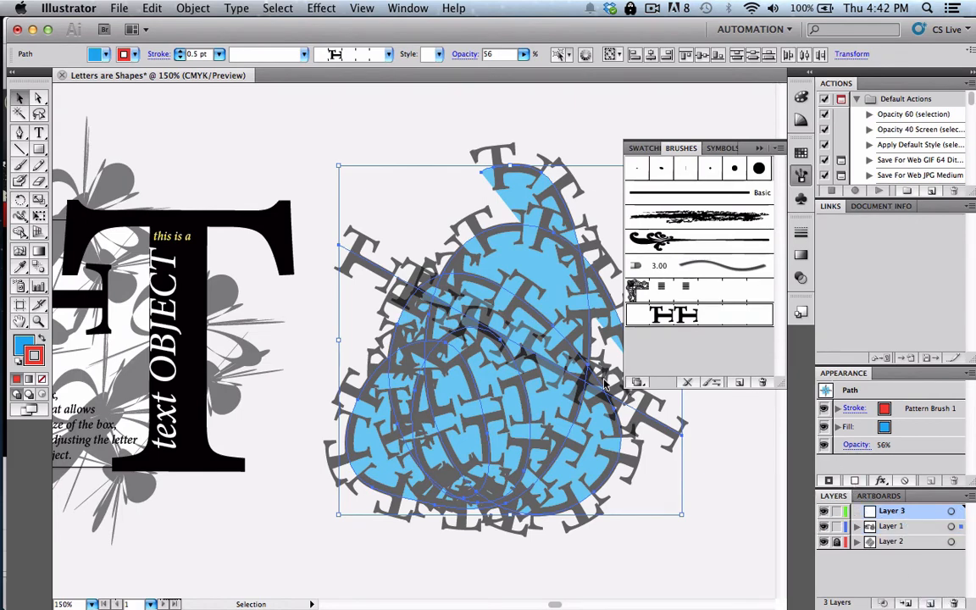
Step: Move the blue TH scribble and line over the small TH and paragraph text, and rotate them slightly counterclockwise
{"action": "left_click_drag", "start_coordinate": [505, 355], "coordinate": [170, 327]}
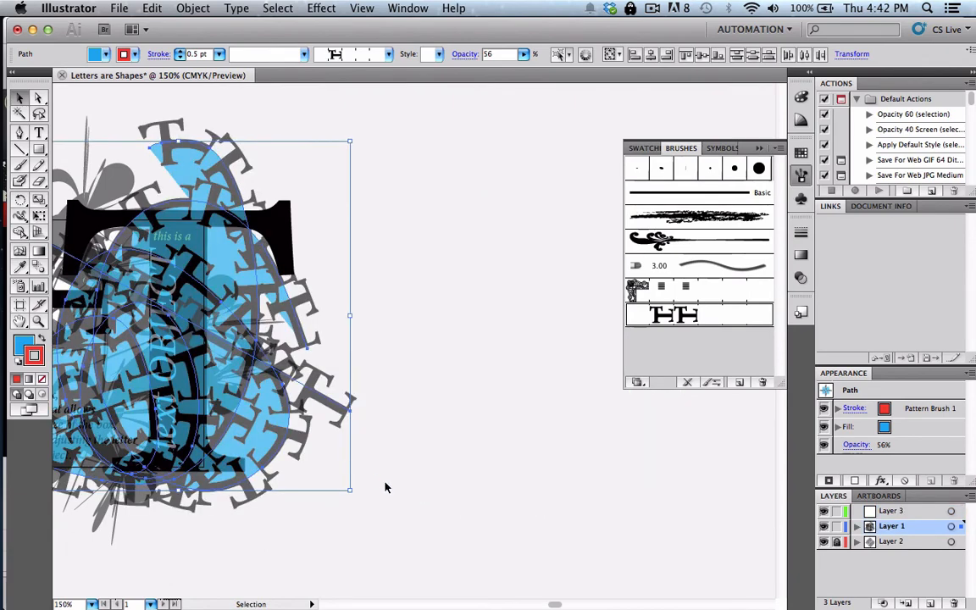
{"action": "scroll", "coordinate": [385, 484], "scroll_direction": "left", "scroll_amount": 5}
{"action": "mouse_move", "coordinate": [378, 416]}
{"action": "left_mouse_down"}
{"action": "mouse_move", "coordinate": [242, 441]}
{"action": "mouse_move", "coordinate": [183, 424]}
{"action": "mouse_move", "coordinate": [180, 473]}
{"action": "mouse_move", "coordinate": [192, 515]}
{"action": "mouse_move", "coordinate": [173, 513]}
{"action": "mouse_move", "coordinate": [189, 503]}
{"action": "mouse_move", "coordinate": [176, 505]}
{"action": "left_mouse_up"}
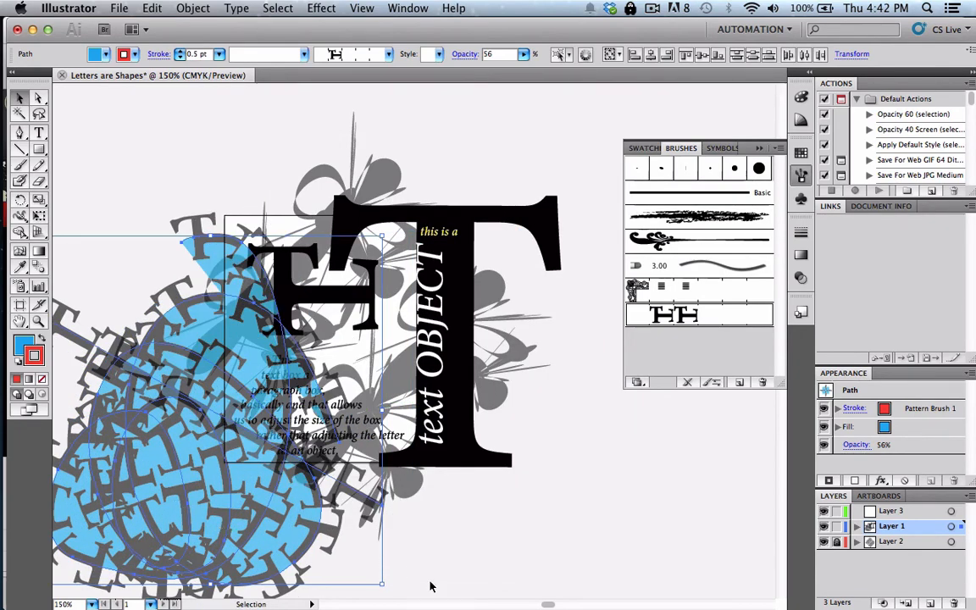
{"action": "left_click_drag", "start_coordinate": [403, 583], "coordinate": [432, 539]}
{"action": "mouse_move", "coordinate": [249, 538]}
{"action": "left_mouse_down"}
{"action": "mouse_move", "coordinate": [288, 515]}
{"action": "mouse_move", "coordinate": [313, 516]}
{"action": "left_mouse_up"}
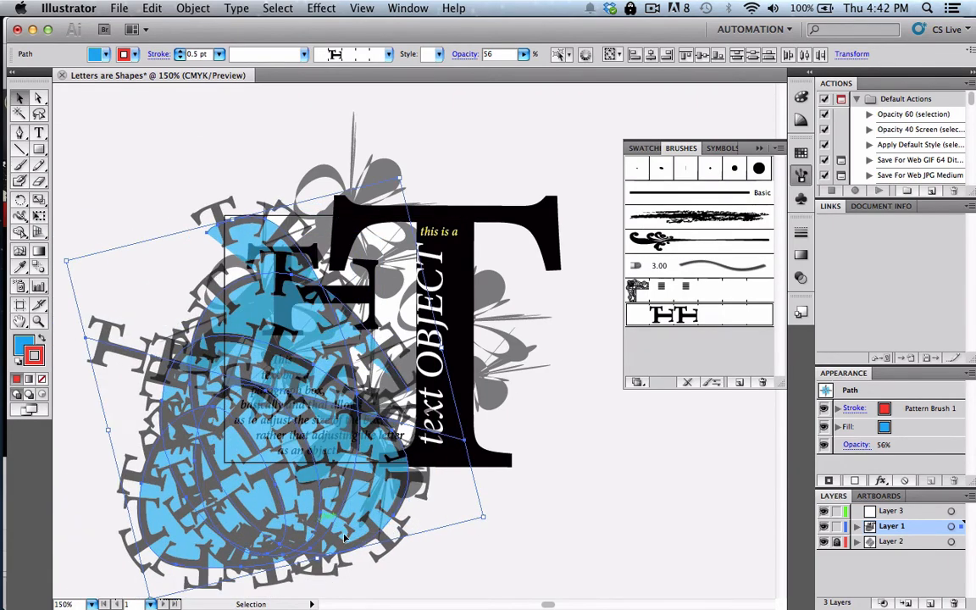
{"action": "left_click", "coordinate": [559, 519]}
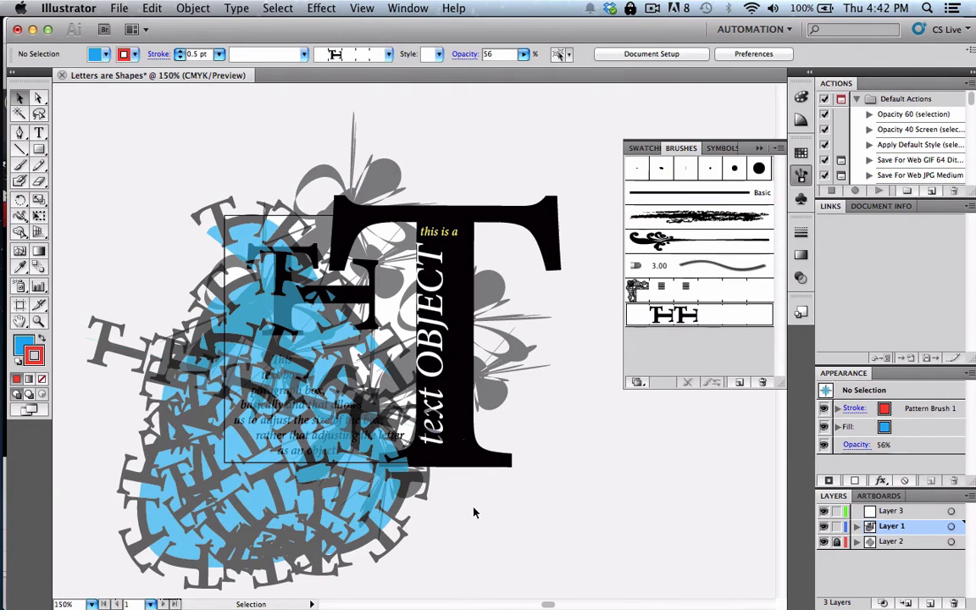
Step: Unlock Layer 2 and move the empty Layer 3 below it to the end of the layer stack
{"action": "left_click_drag", "start_coordinate": [891, 513], "coordinate": [903, 534]}
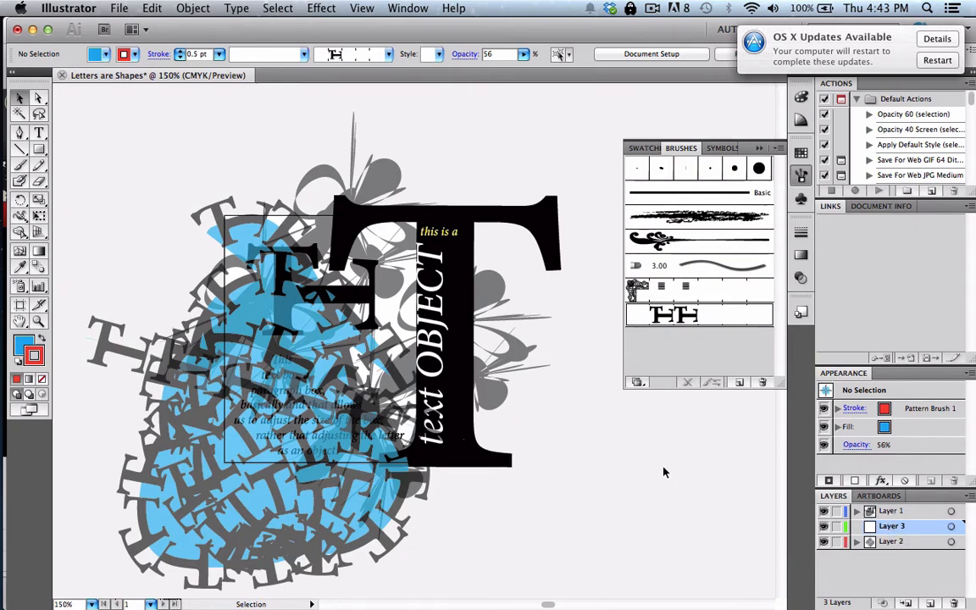
{"action": "left_click_drag", "start_coordinate": [891, 532], "coordinate": [889, 549]}
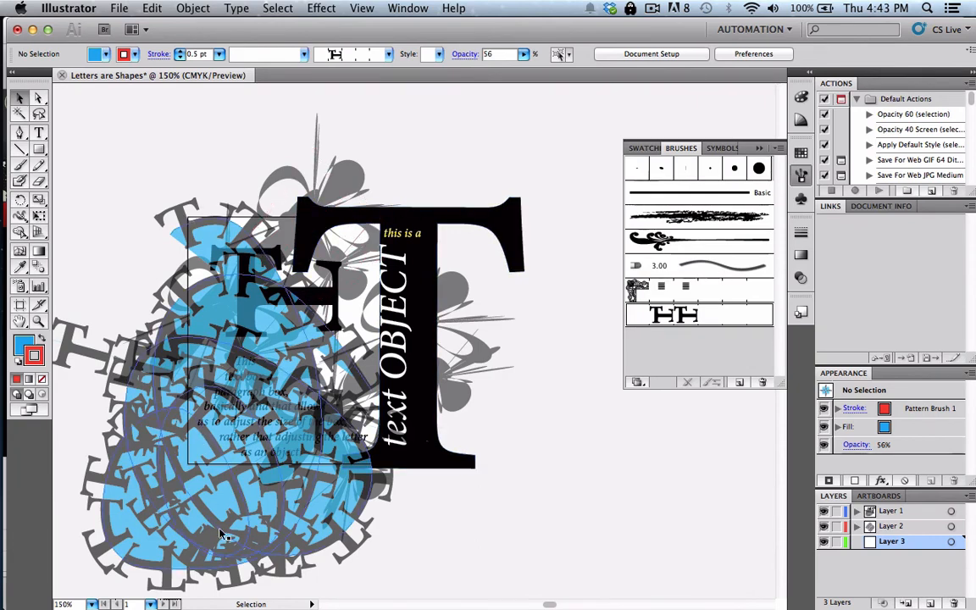
{"action": "scroll", "coordinate": [389, 542], "scroll_direction": "left", "scroll_amount": 3}
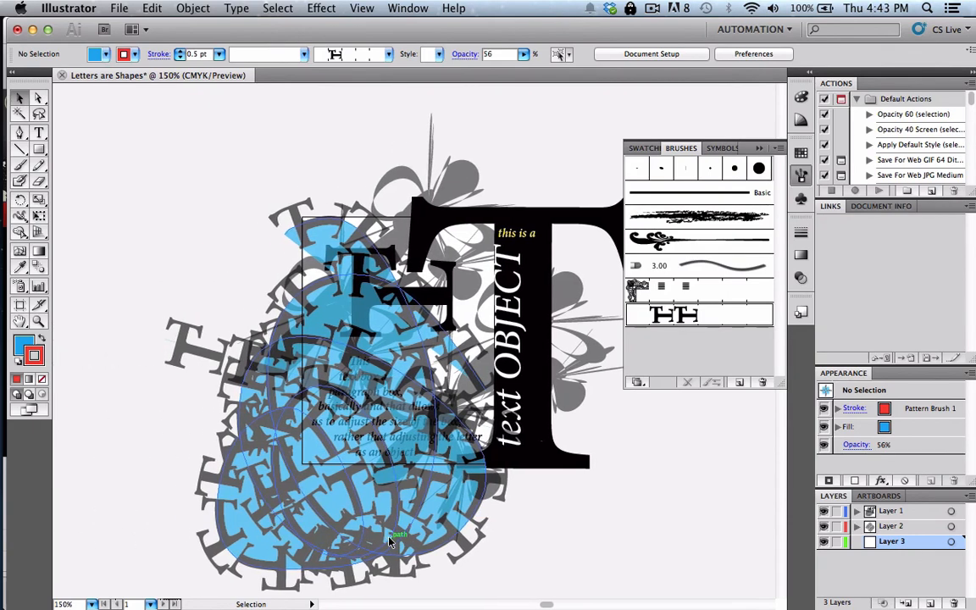
Step: Draw a 3 in by 3 in rectangle with no fill and no stroke on Layer 1, exactly covering the artboard
{"action": "left_click", "coordinate": [38, 151]}
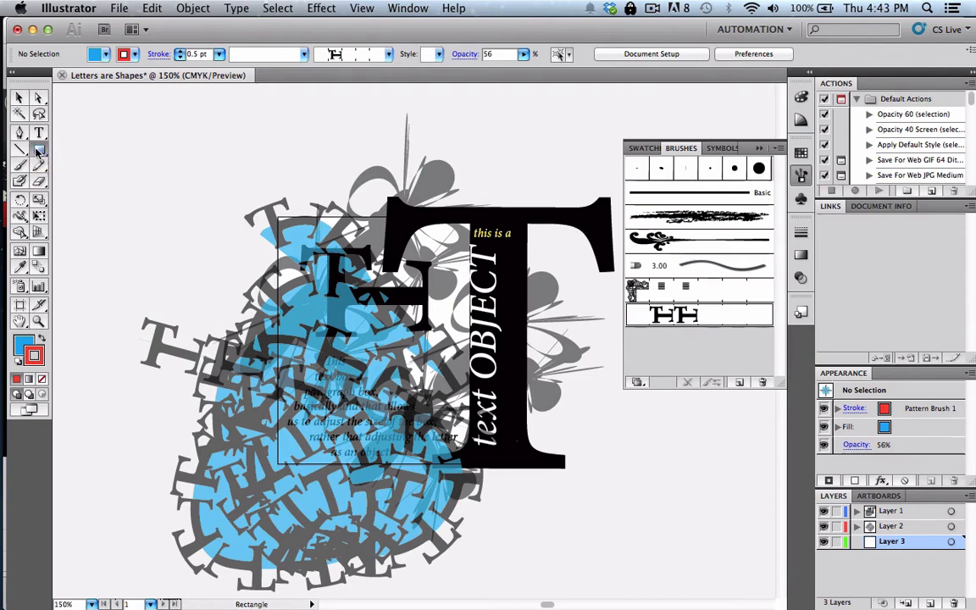
{"action": "left_click", "coordinate": [105, 55]}
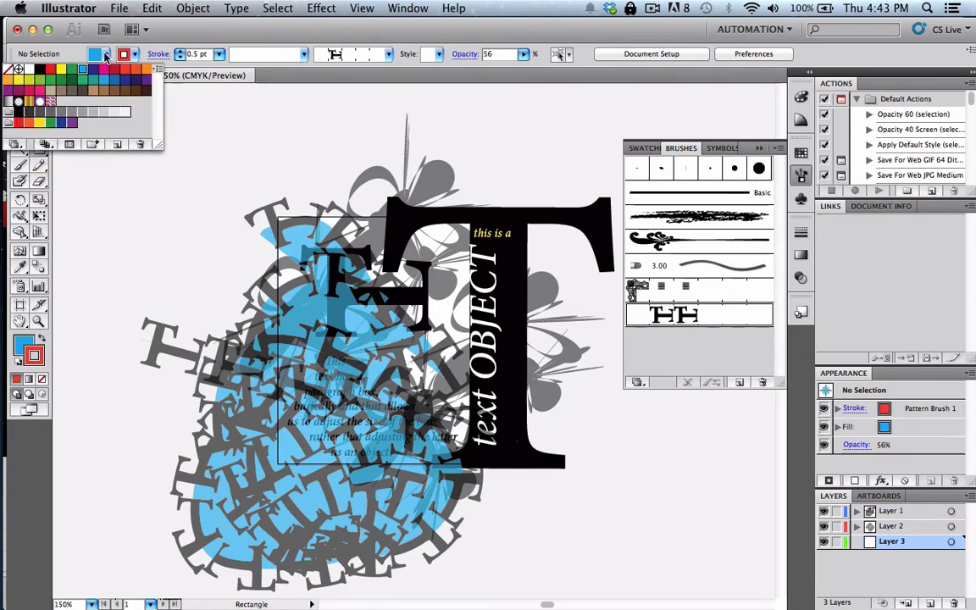
{"action": "left_click", "coordinate": [18, 71]}
{"action": "left_click", "coordinate": [7, 70]}
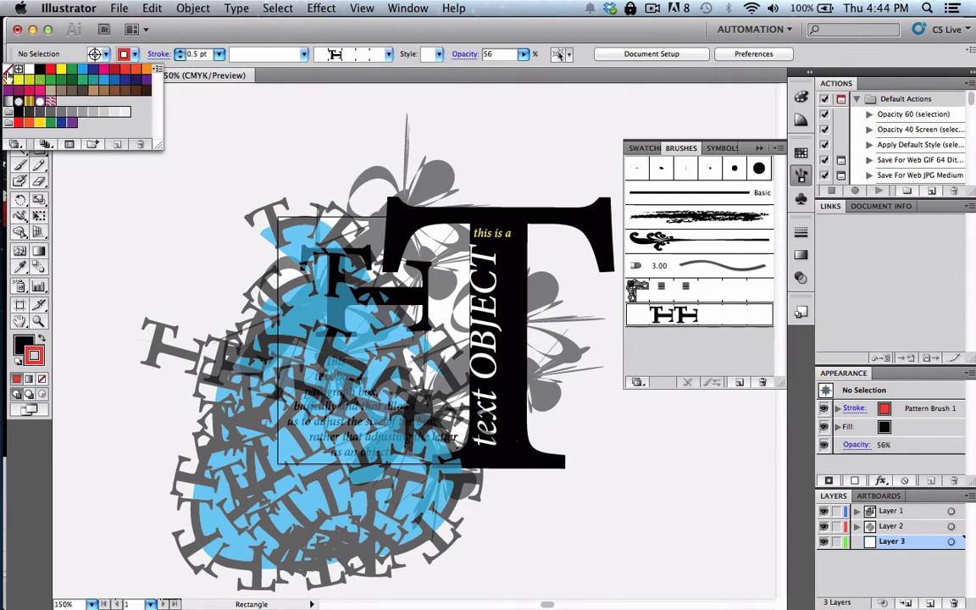
{"action": "left_click", "coordinate": [133, 56]}
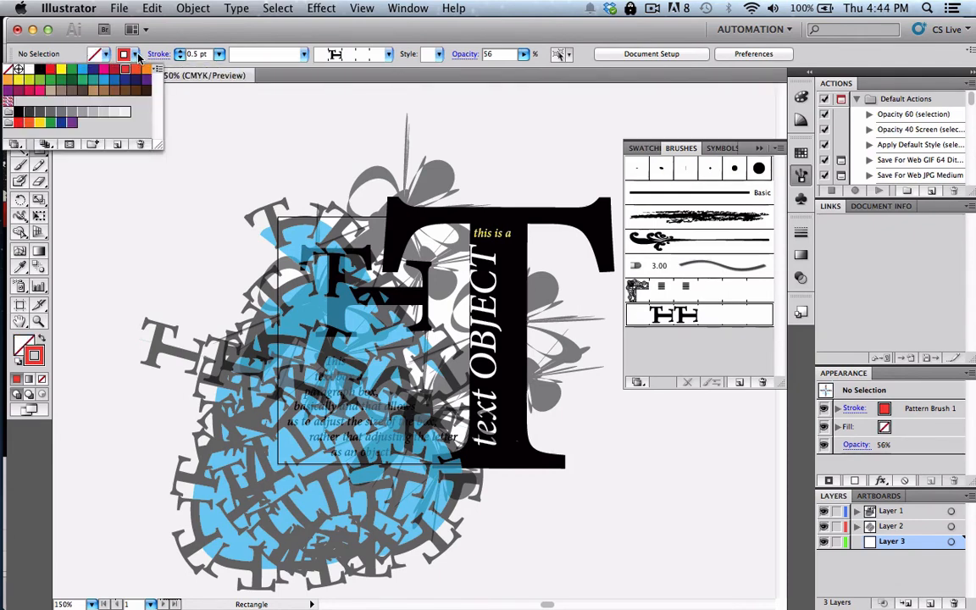
{"action": "left_click", "coordinate": [10, 72]}
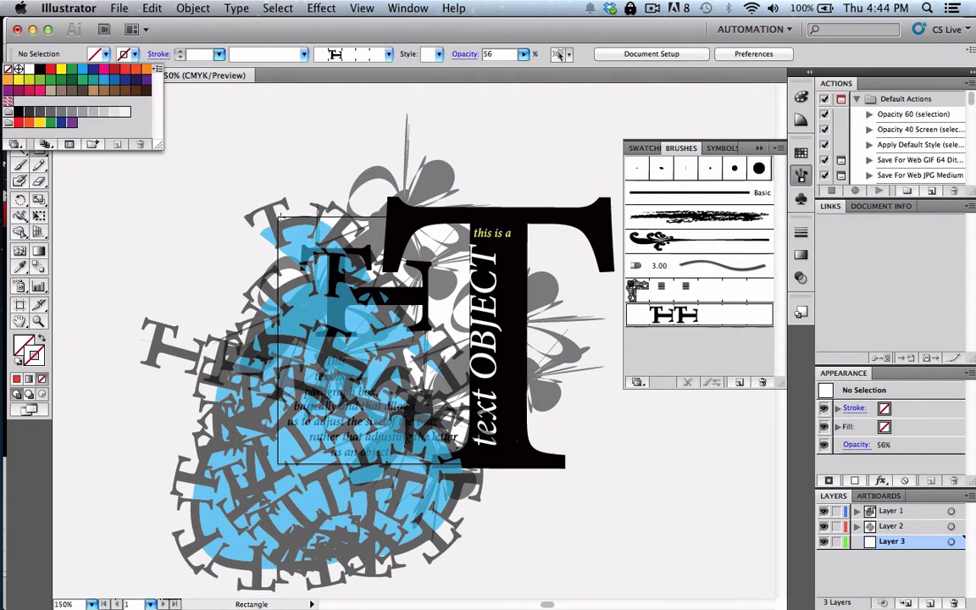
{"action": "left_click", "coordinate": [278, 217]}
{"action": "left_click_drag", "start_coordinate": [278, 217], "coordinate": [524, 464]}
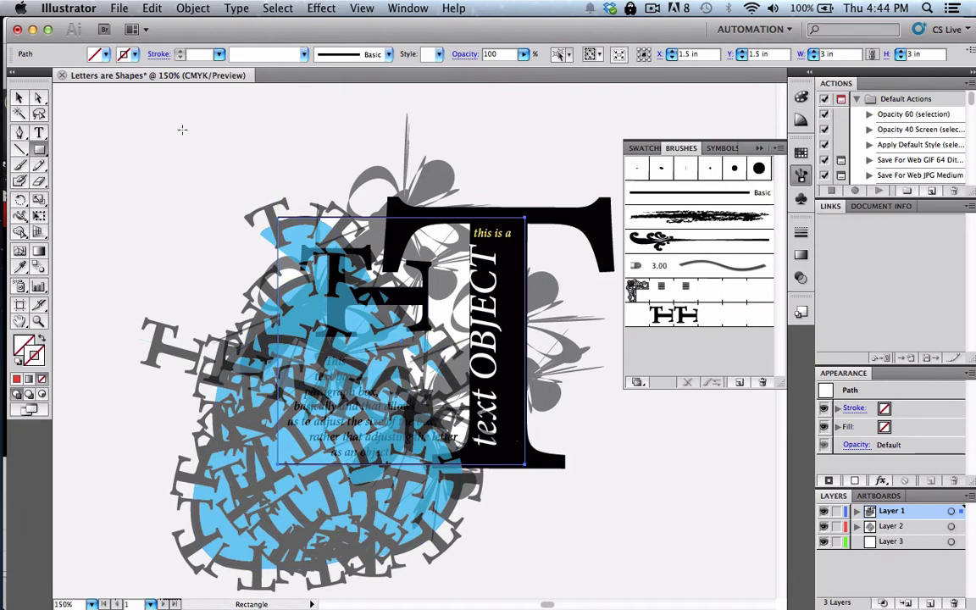
Step: Select all artwork, make a clipping mask from the artboard-sized rectangle, and deselect the masked group
{"action": "key", "text": "super+a"}
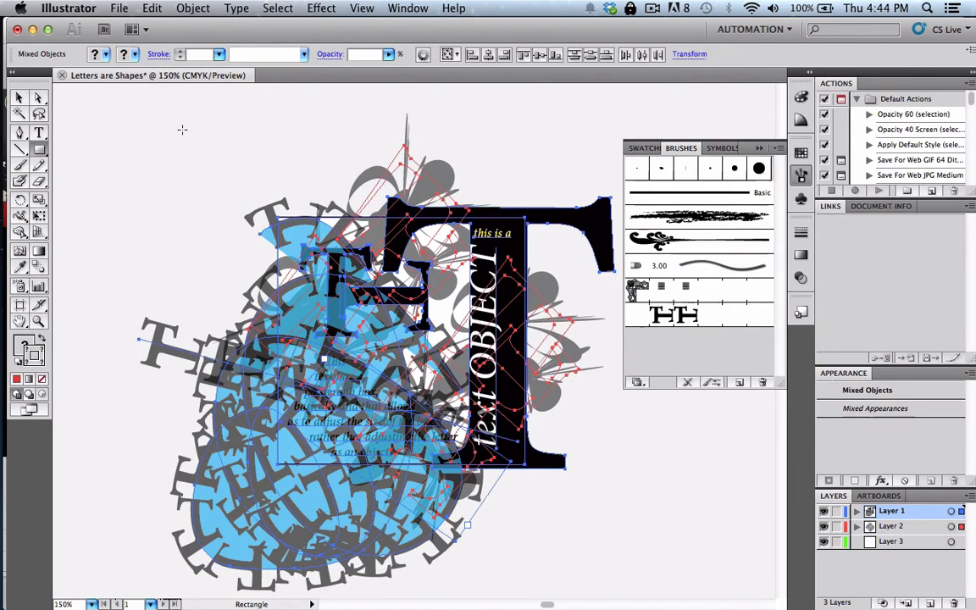
{"action": "left_click", "coordinate": [277, 9]}
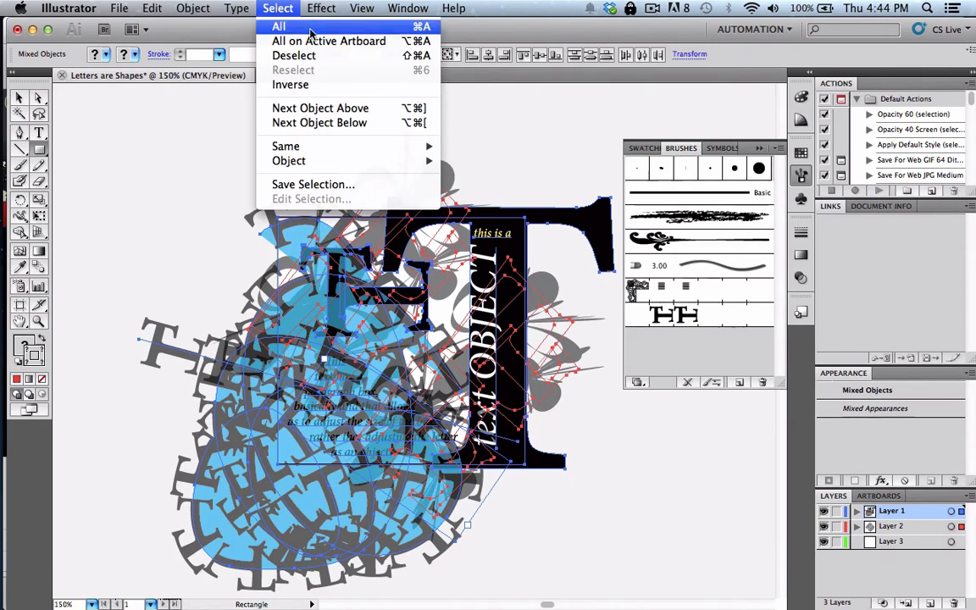
{"action": "left_click", "coordinate": [258, 7]}
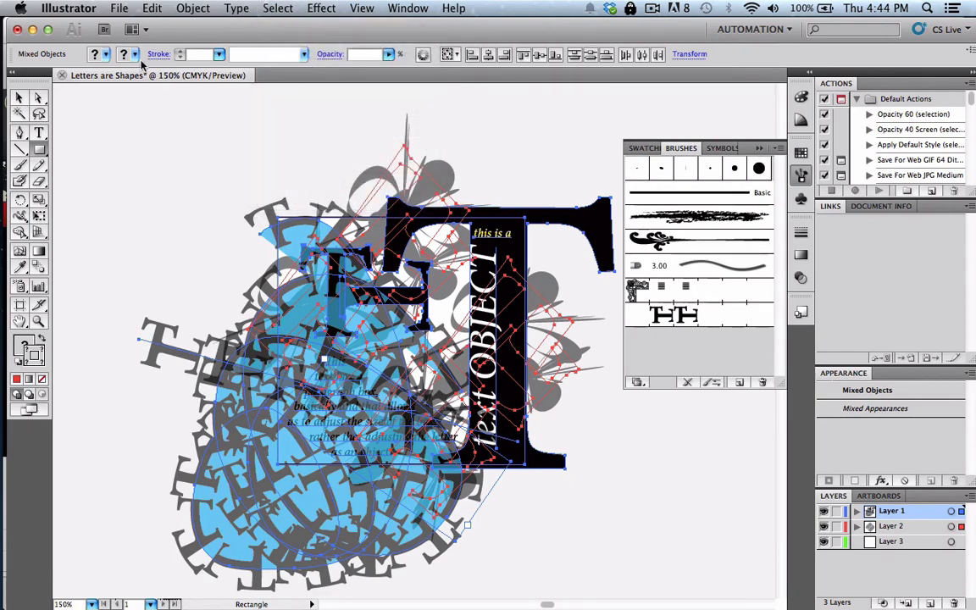
{"action": "left_click", "coordinate": [183, 8]}
{"action": "mouse_move", "coordinate": [214, 406]}
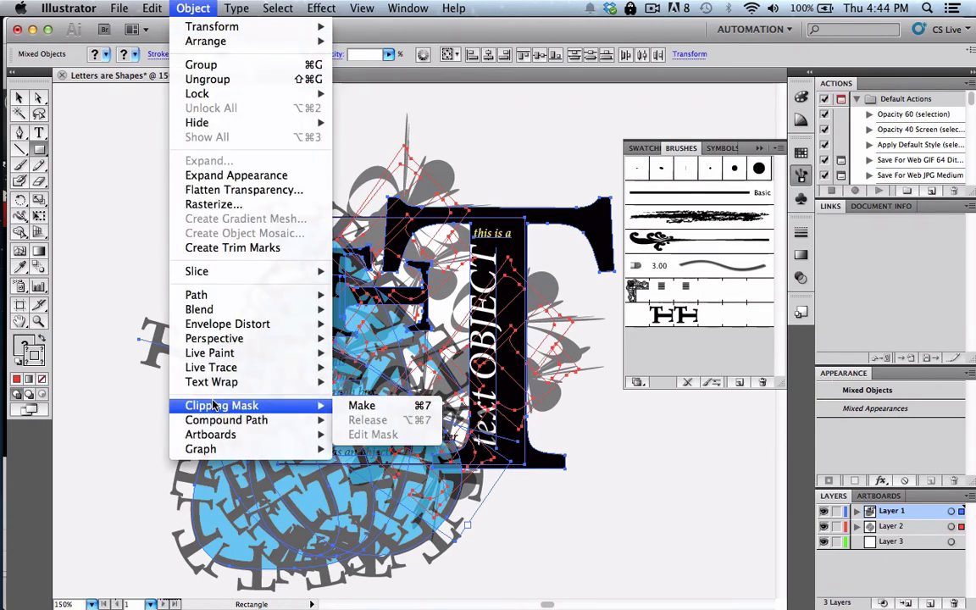
{"action": "left_click", "coordinate": [362, 406]}
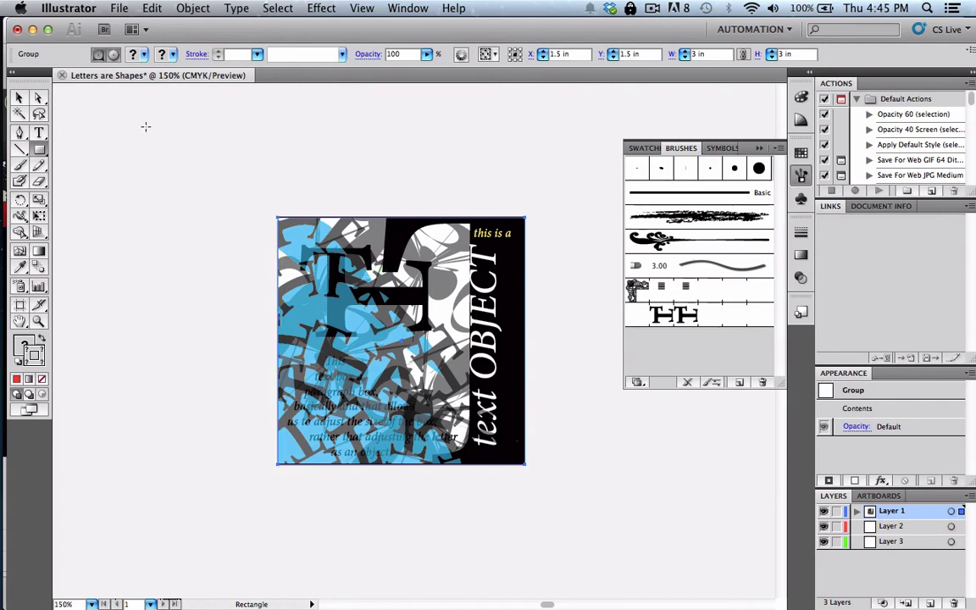
{"action": "left_click", "coordinate": [19, 98]}
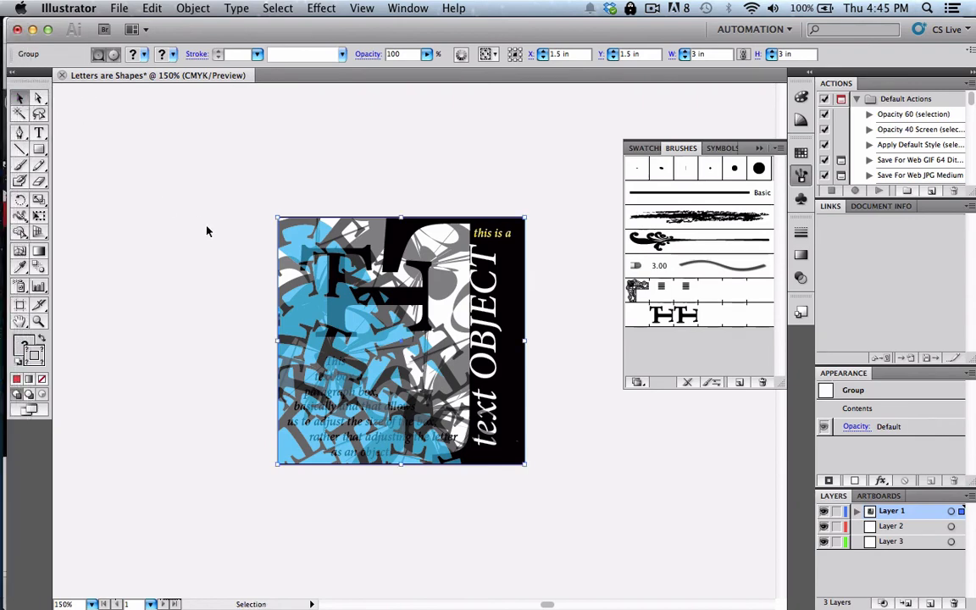
{"action": "left_click", "coordinate": [207, 230]}
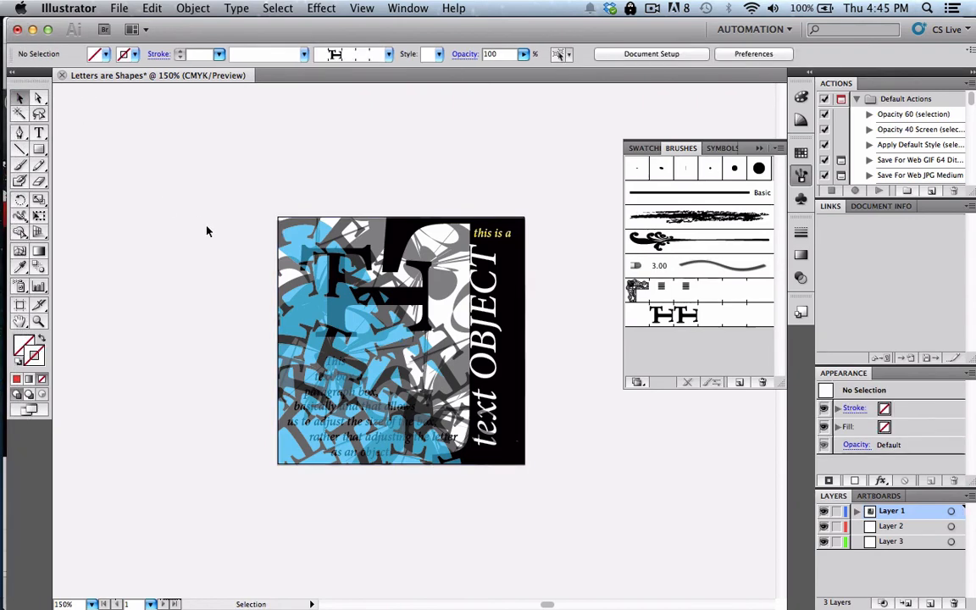